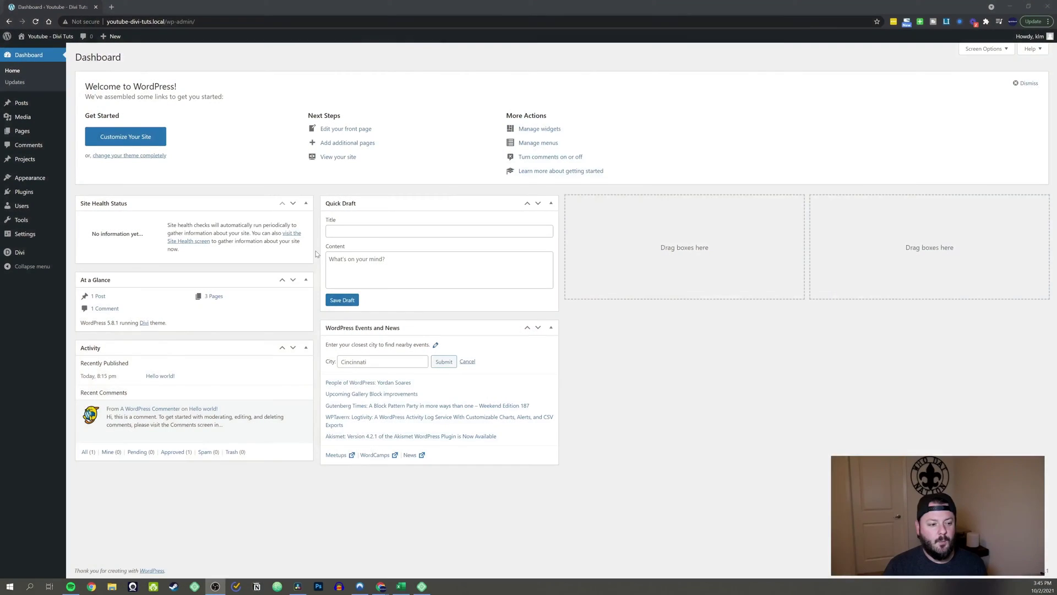
Switch the browser to full screen so the WordPress dashboard fills the display.
key("F11")
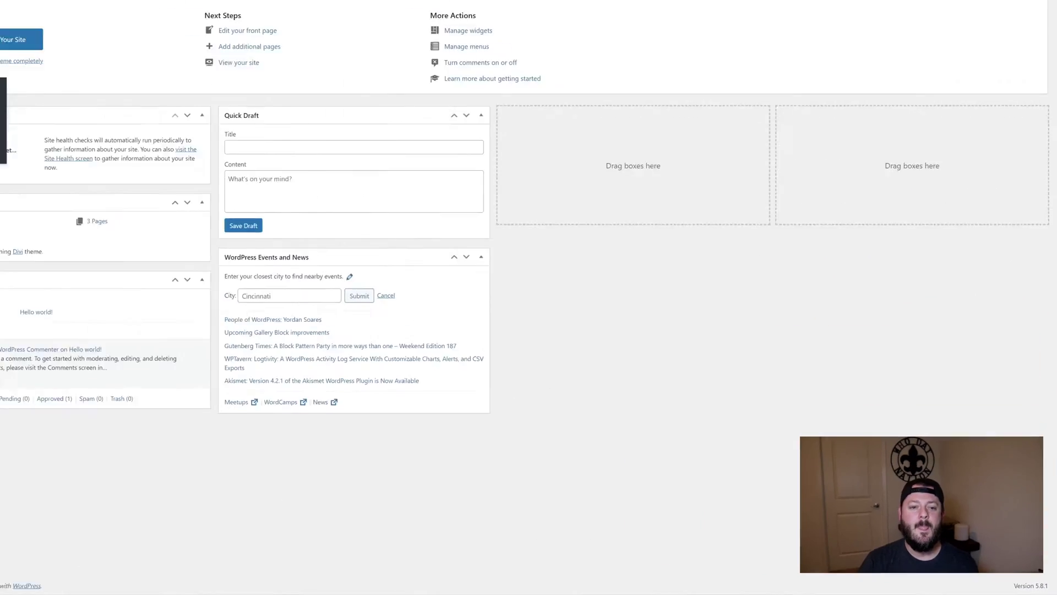
View the installed themes and check the Divi theme details, confirming Divi 4.11.1 is active.
left_click(29, 150)
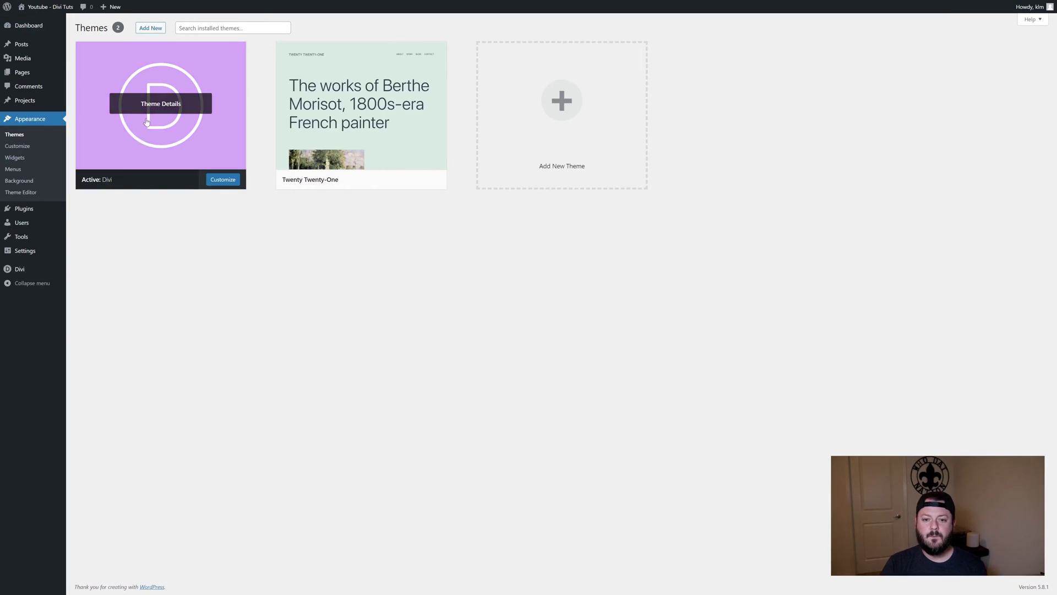
left_click(170, 142)
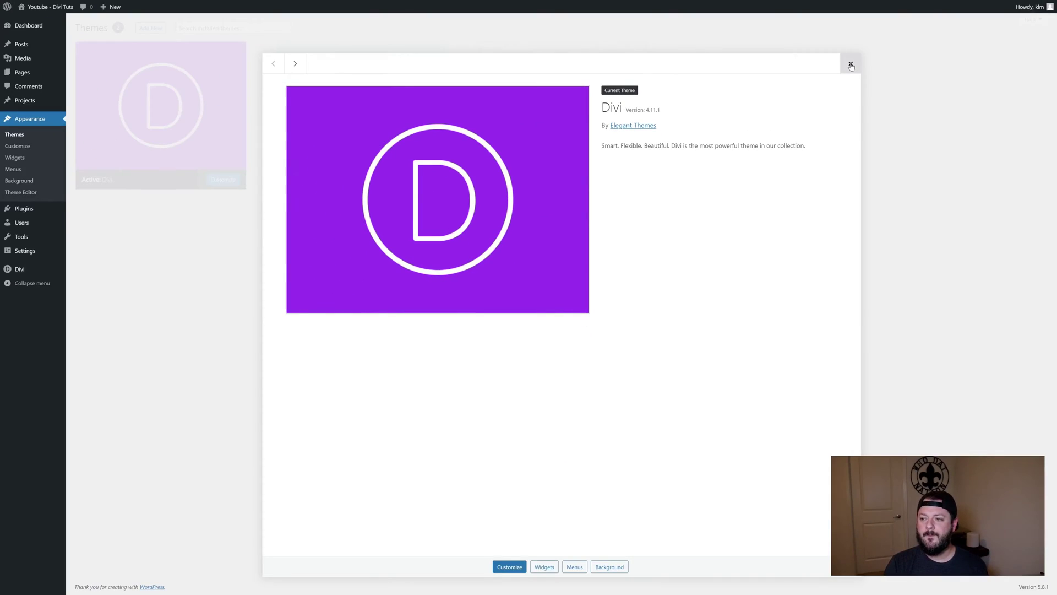
left_click(936, 49)
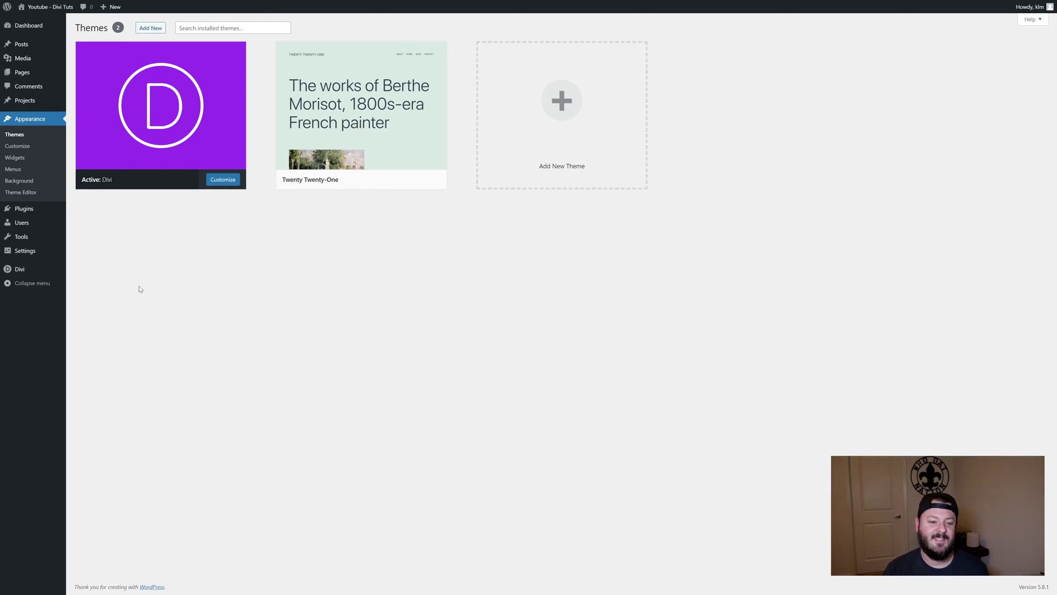
mouse_move(37, 271)
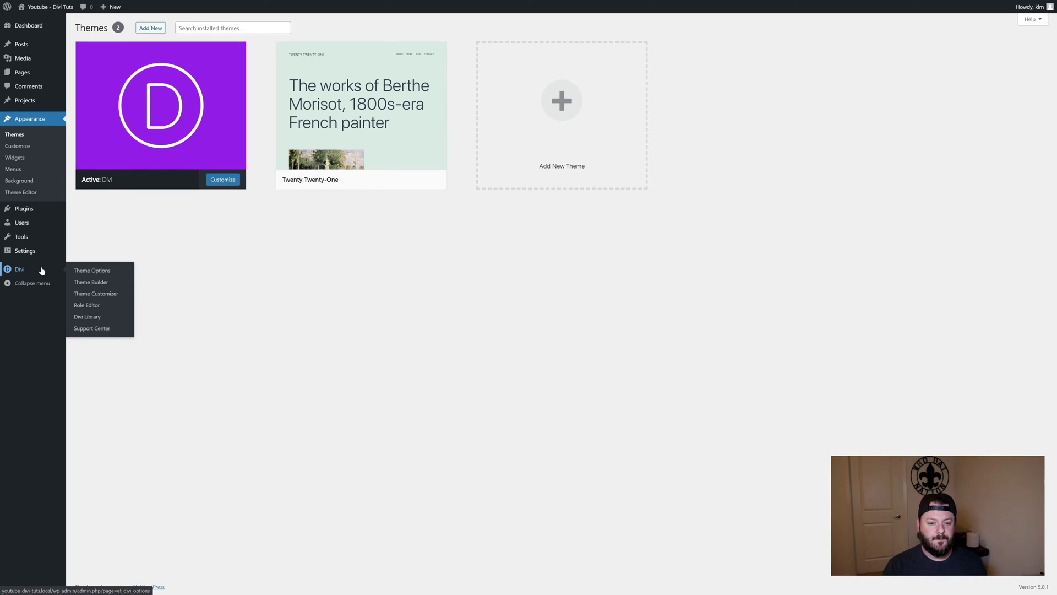
In Theme Builder, add a new template with Homepage ticked under Use On.
left_click(92, 283)
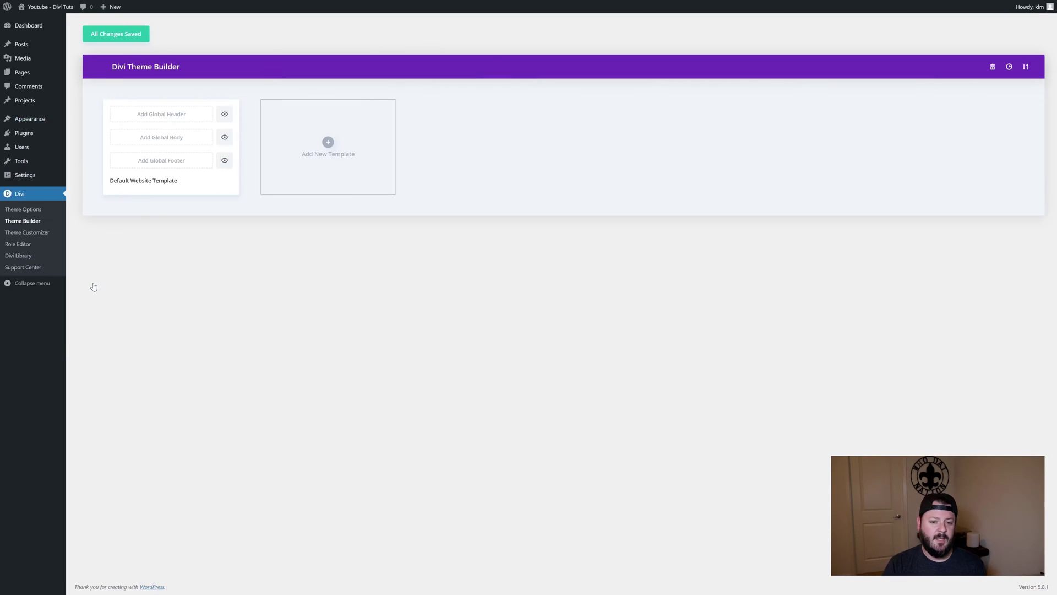
left_click(330, 143)
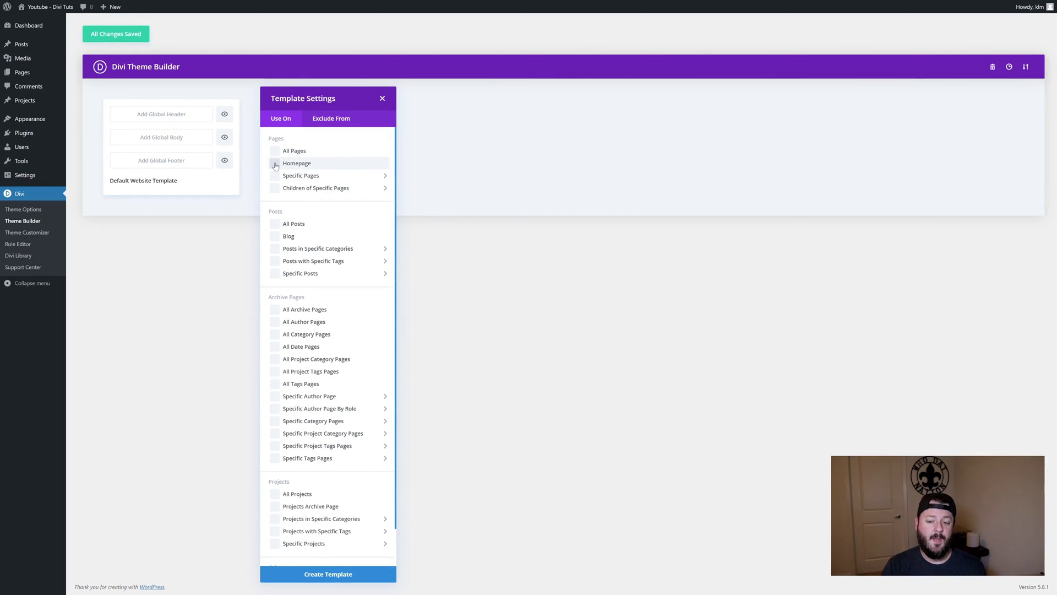
left_click(275, 164)
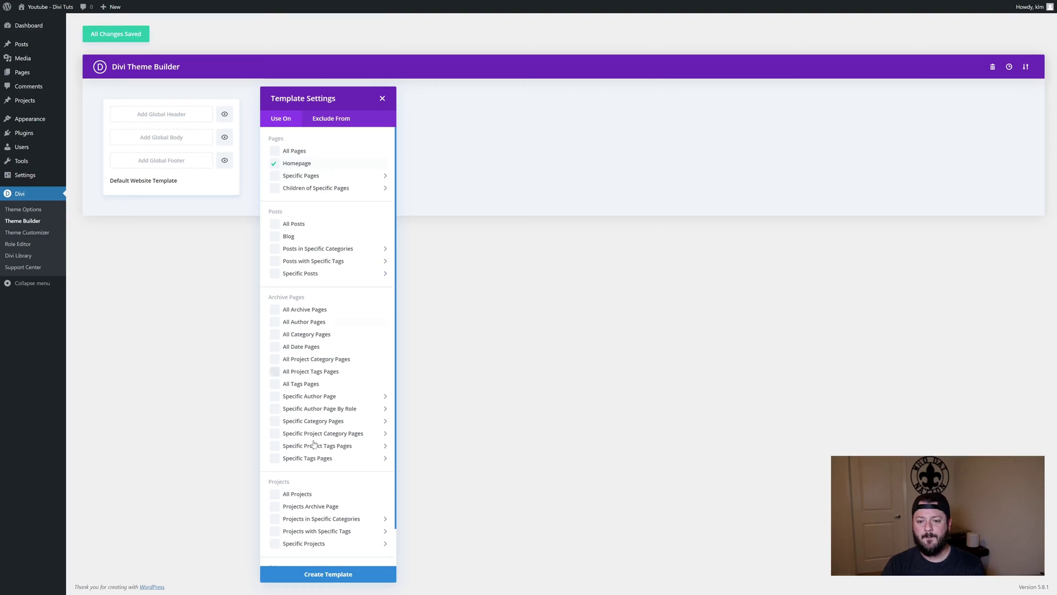
left_click(315, 575)
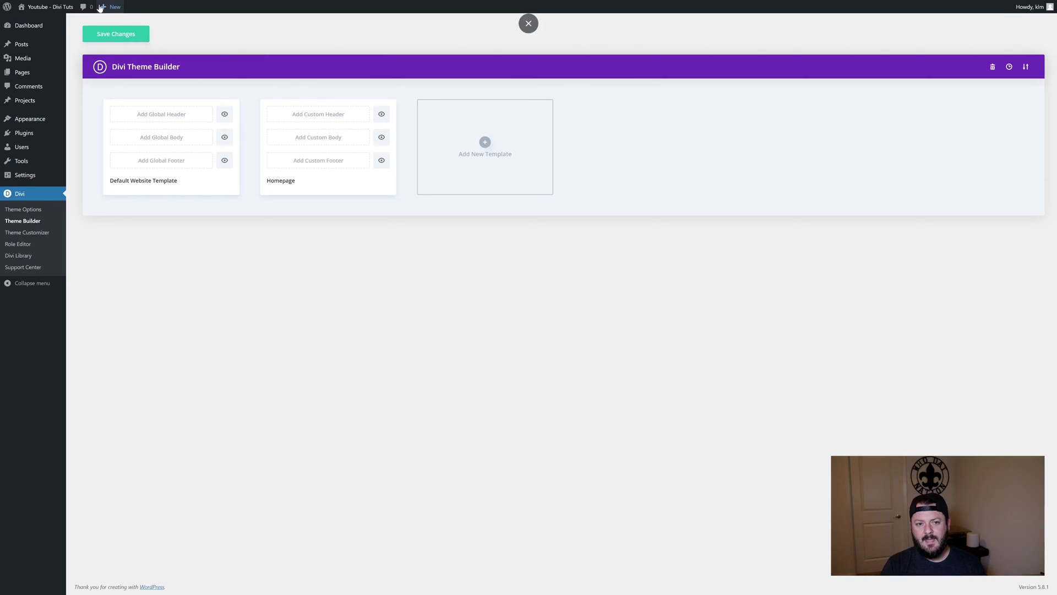
Leave the unsaved template for the live site and scroll the homepage down and back up.
left_click(51, 12)
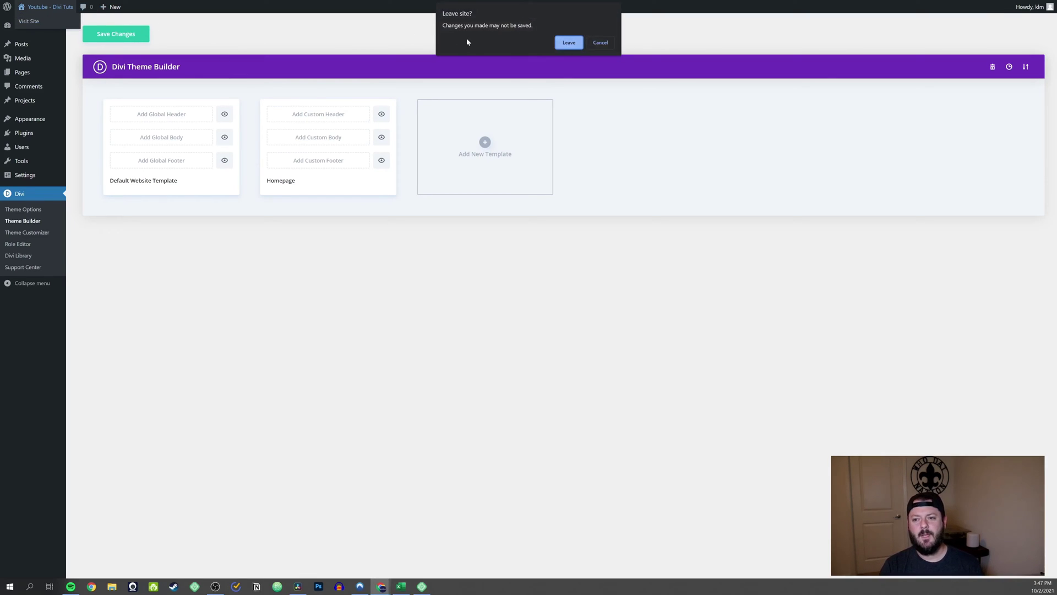
left_click(573, 44)
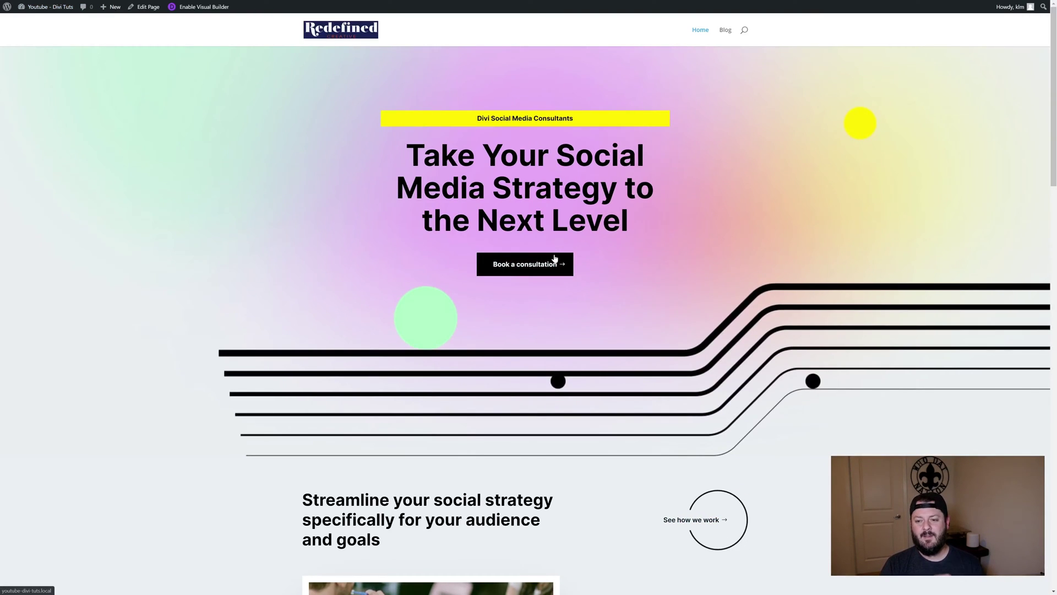
scroll(637, 207, "down", 20)
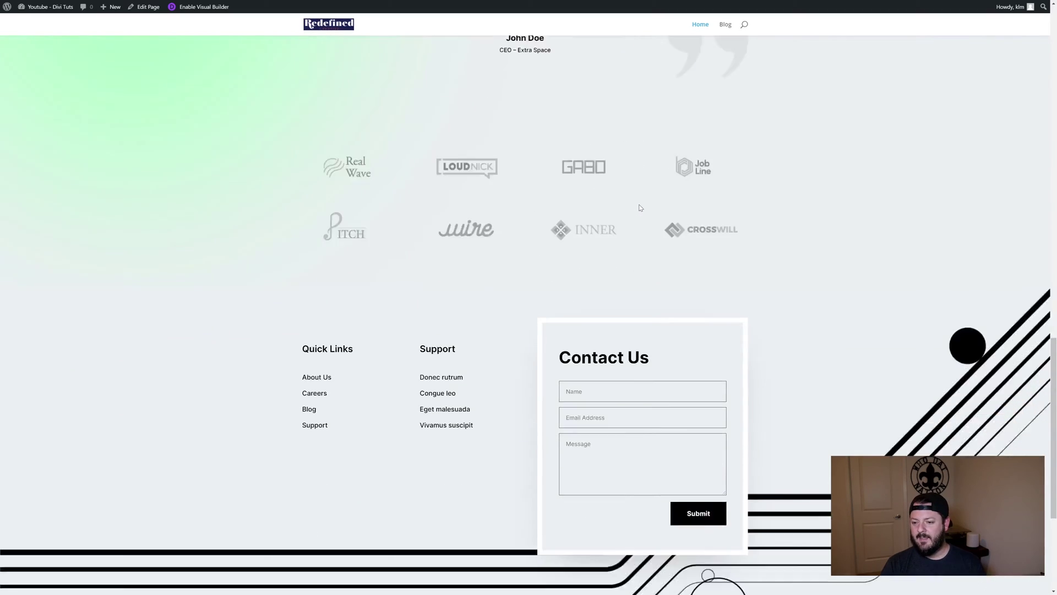
scroll(639, 208, "up", 20)
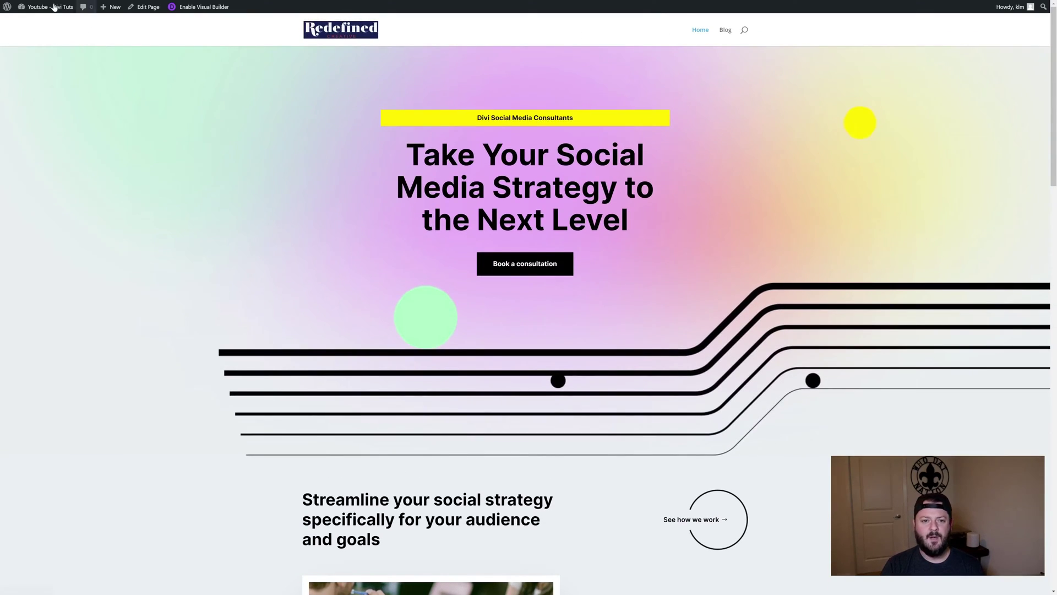
mouse_move(50, 9)
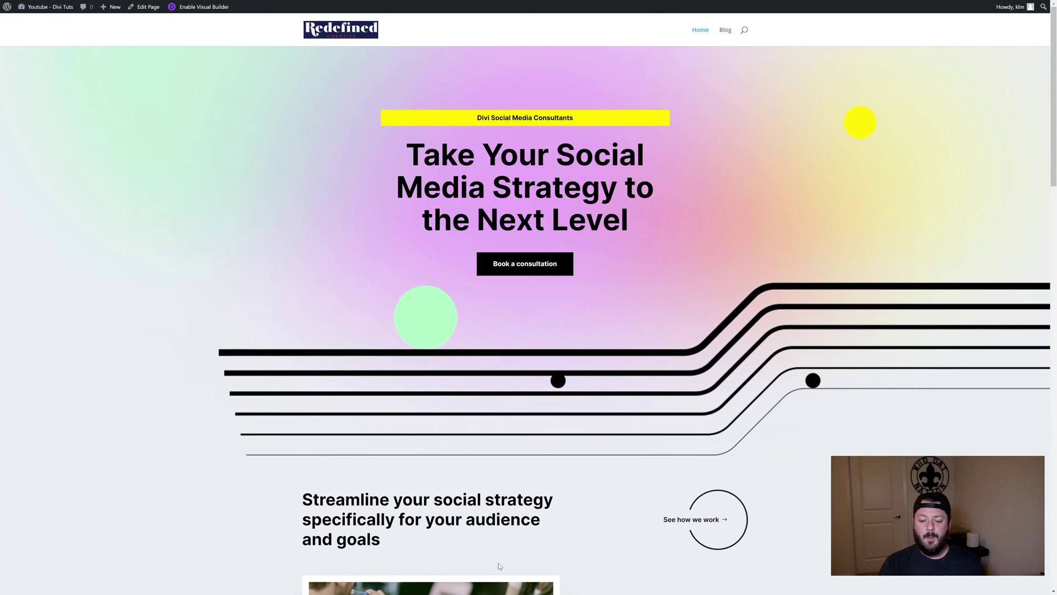
Recreate the Homepage template in Theme Builder and choose Build Custom Body for it.
left_click(33, 19)
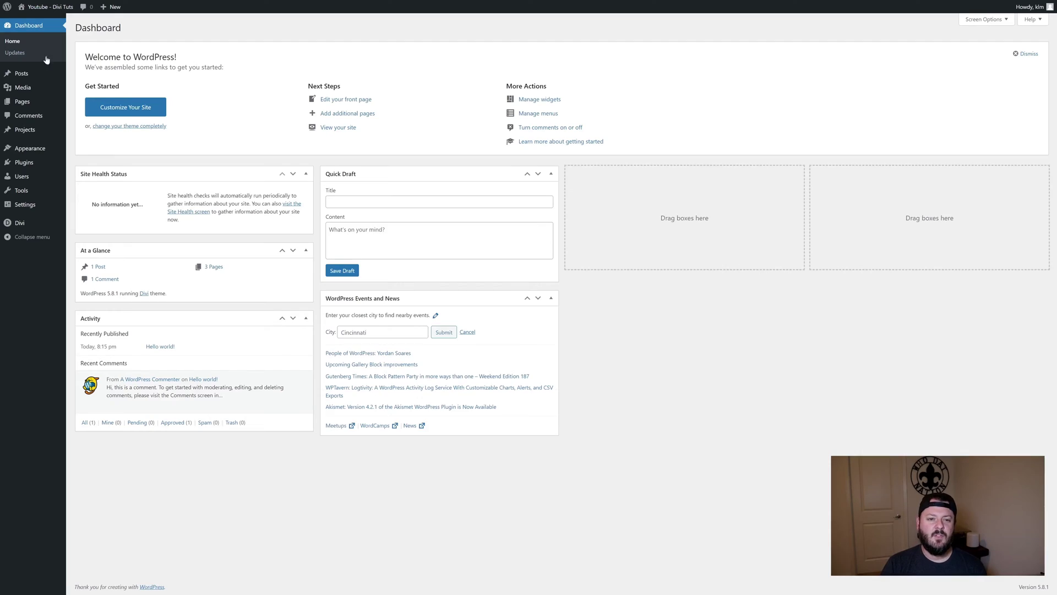
mouse_move(30, 224)
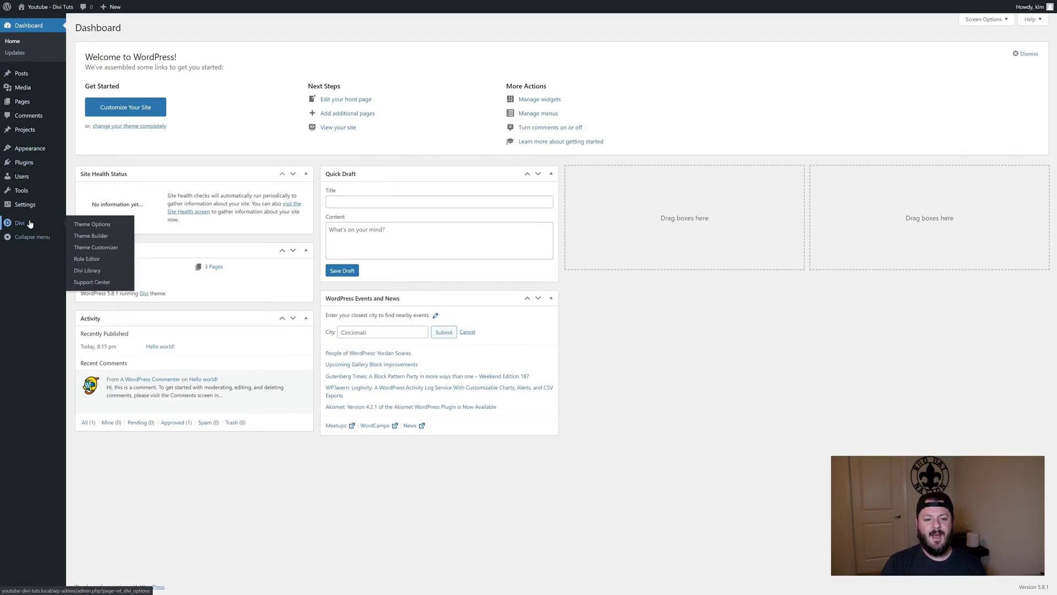
left_click(95, 237)
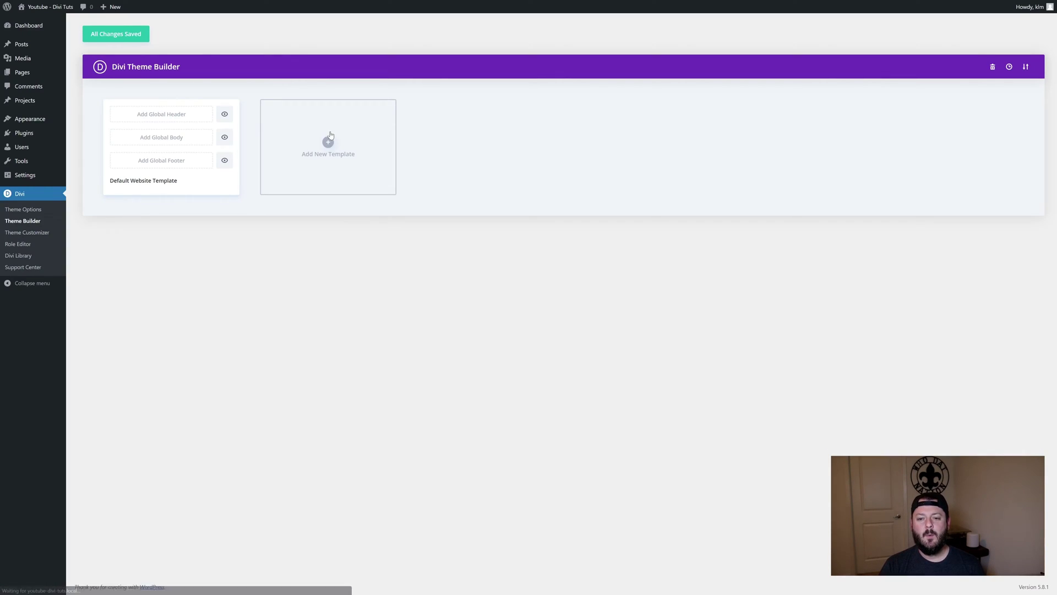
left_click(332, 143)
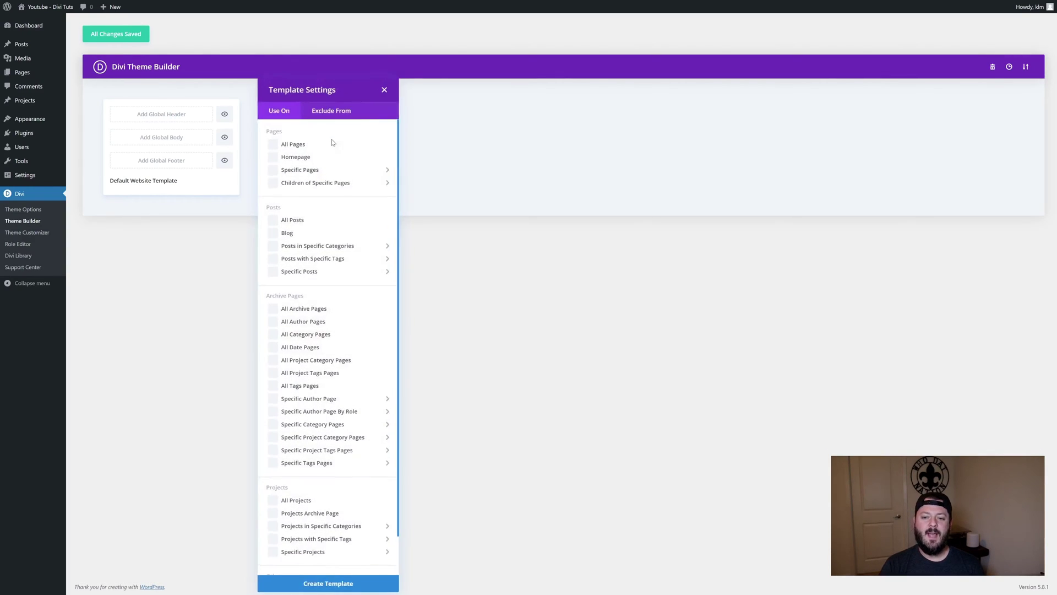
left_click(274, 163)
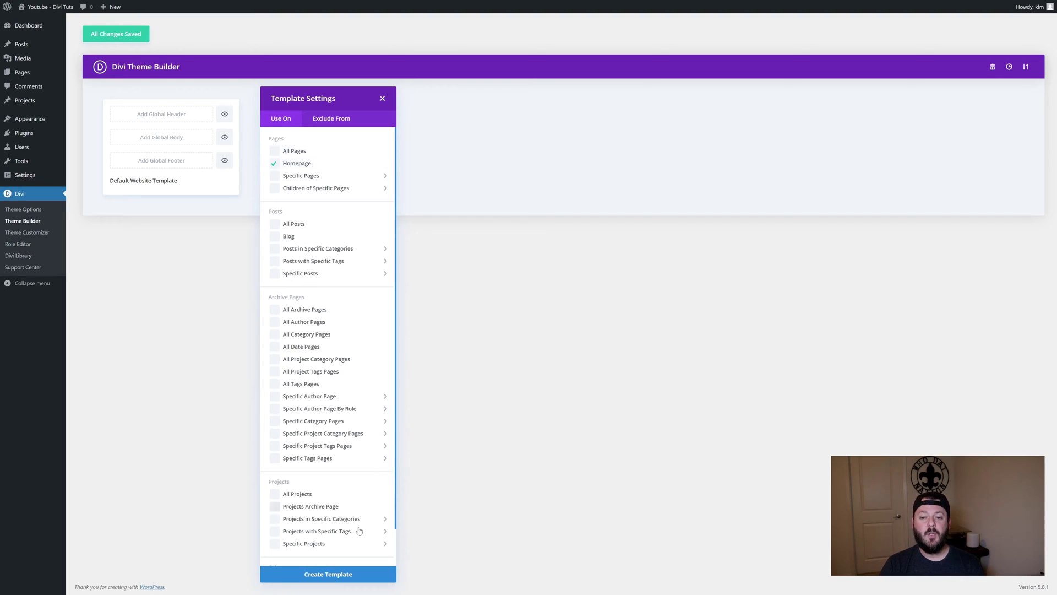
left_click(323, 576)
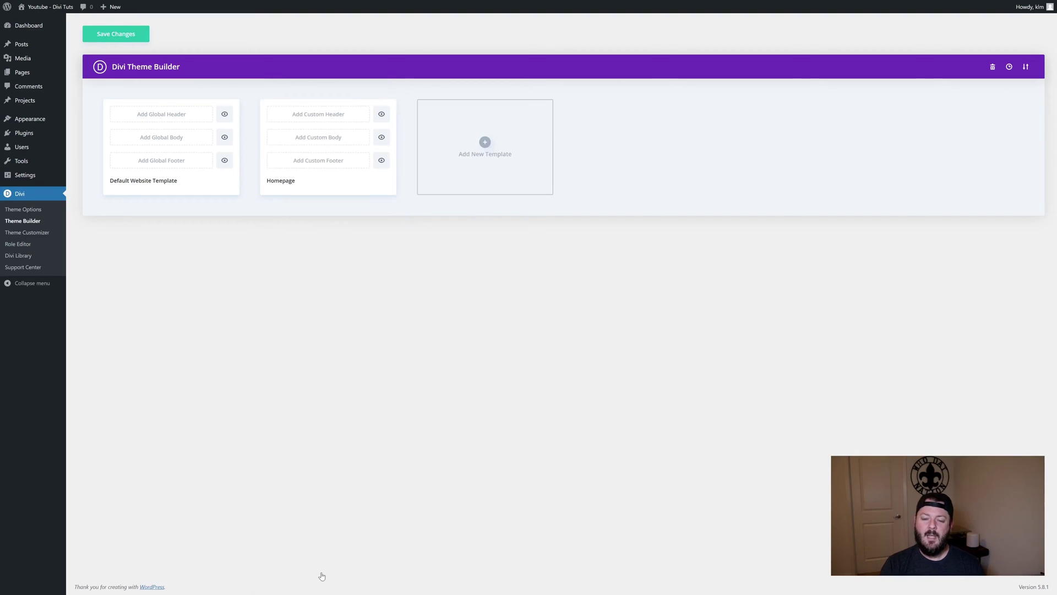
left_click(301, 142)
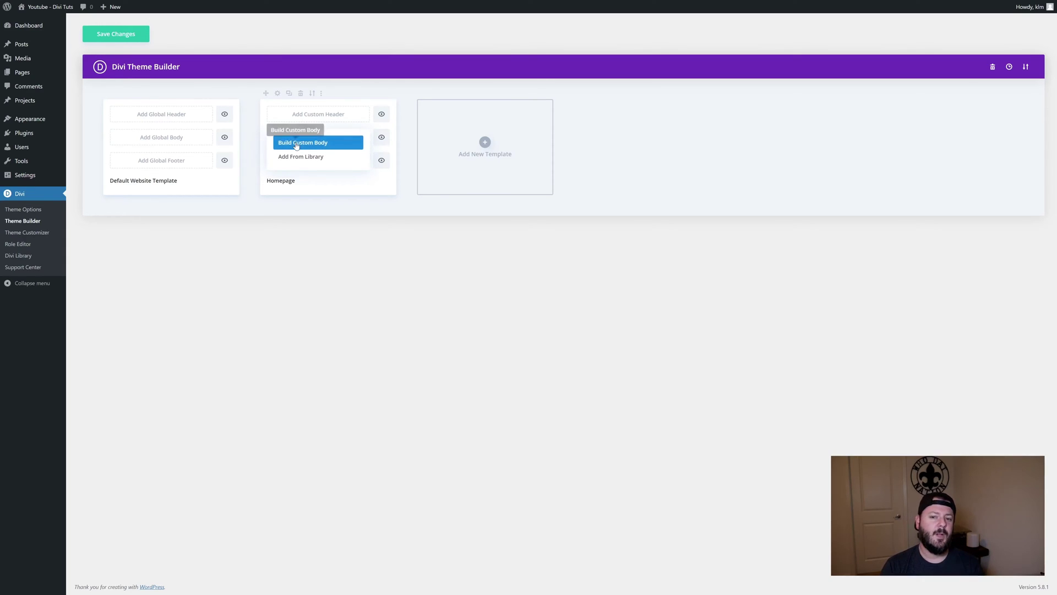
left_click(296, 143)
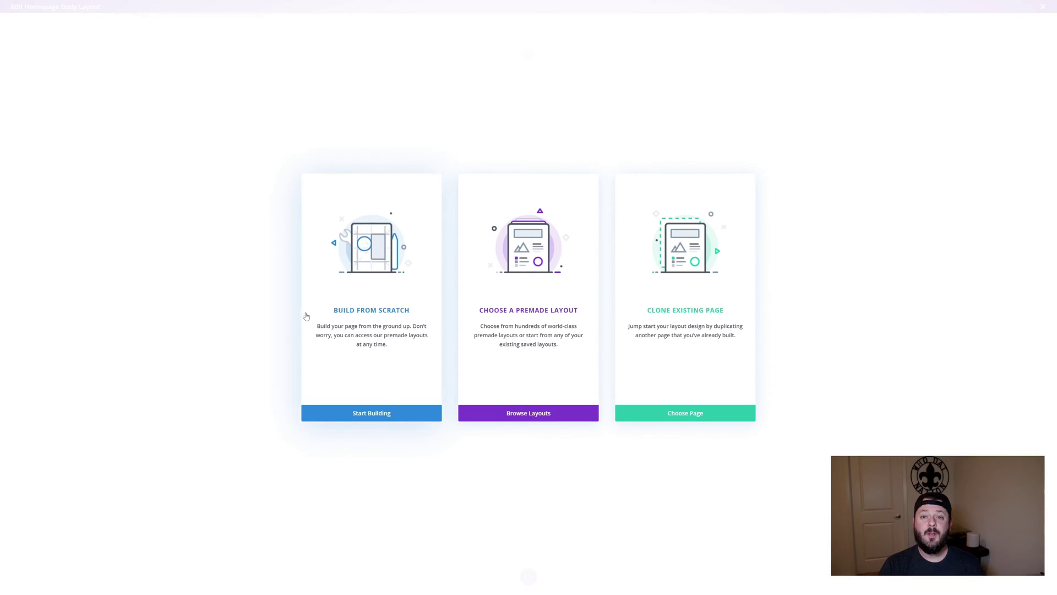
Start the body from scratch with a one-column row holding a default Text module.
left_click(373, 318)
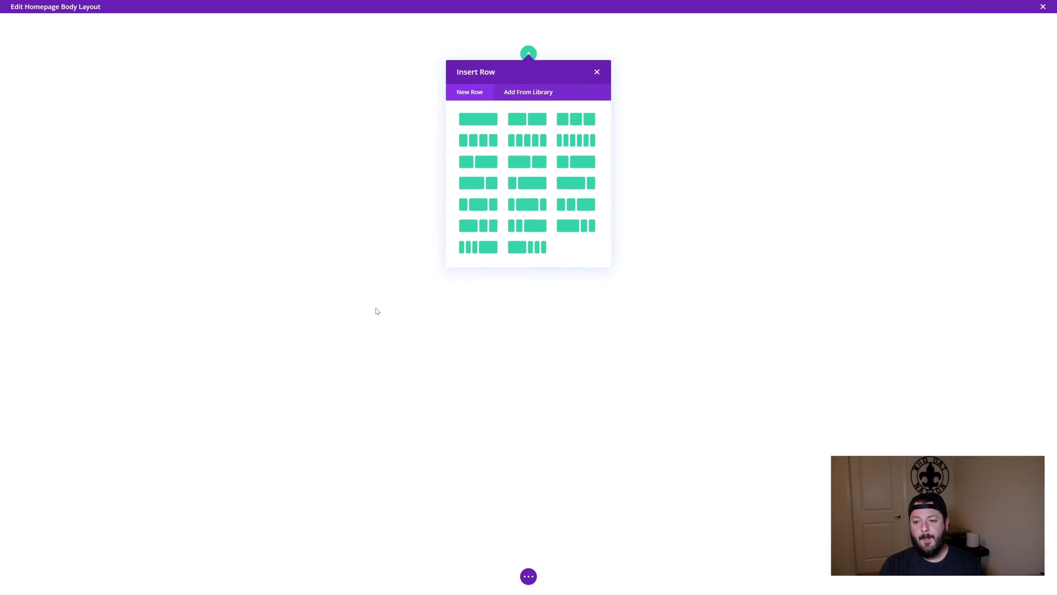
left_click(478, 120)
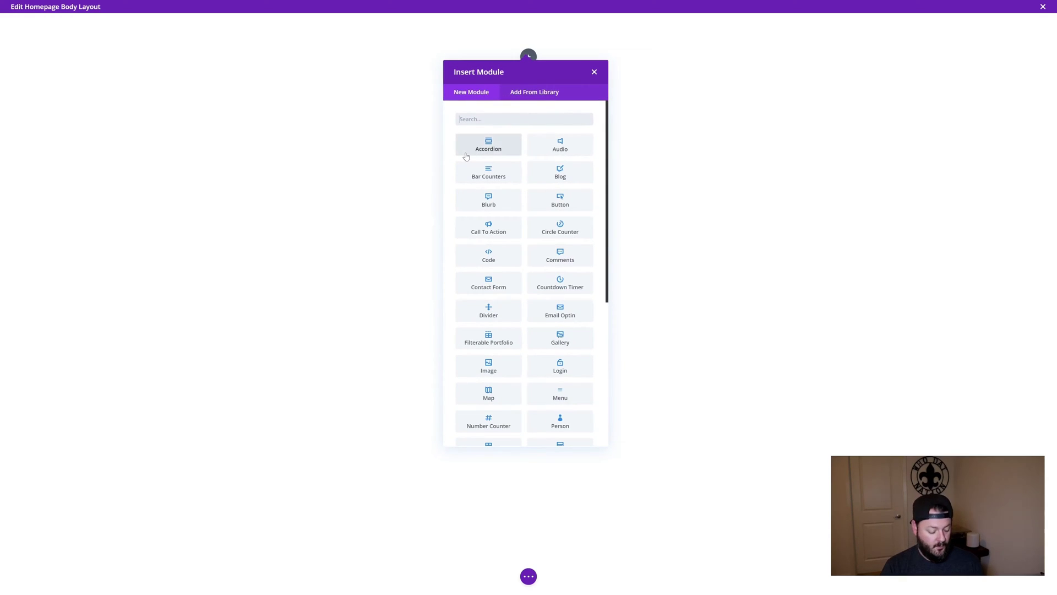
type("text")
left_click(466, 157)
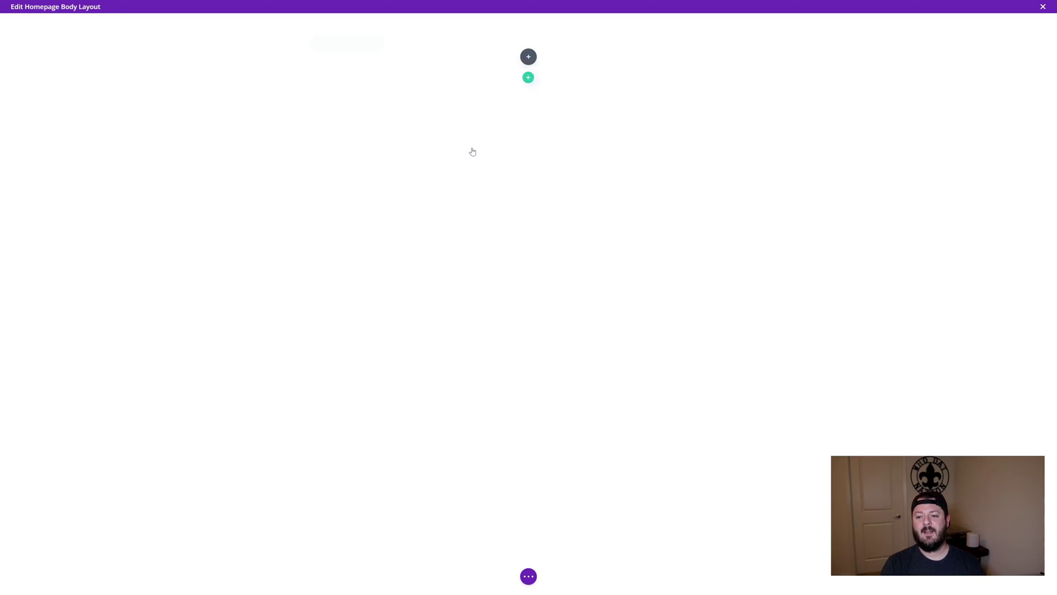
left_click(636, 431)
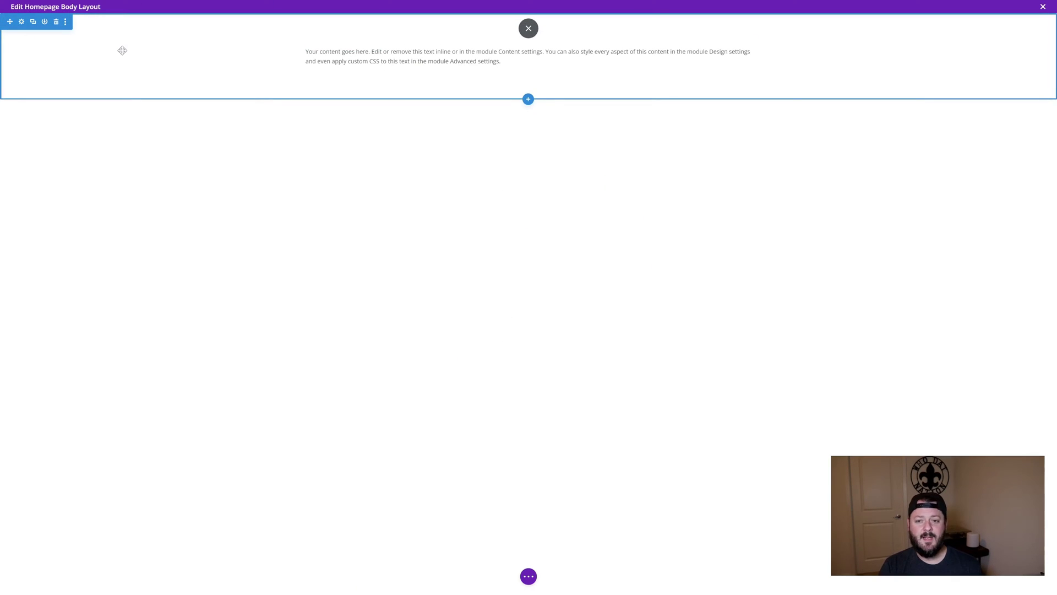
Add a Regular section below with a one-column row containing a Post Content module.
left_click(528, 100)
left_click(476, 169)
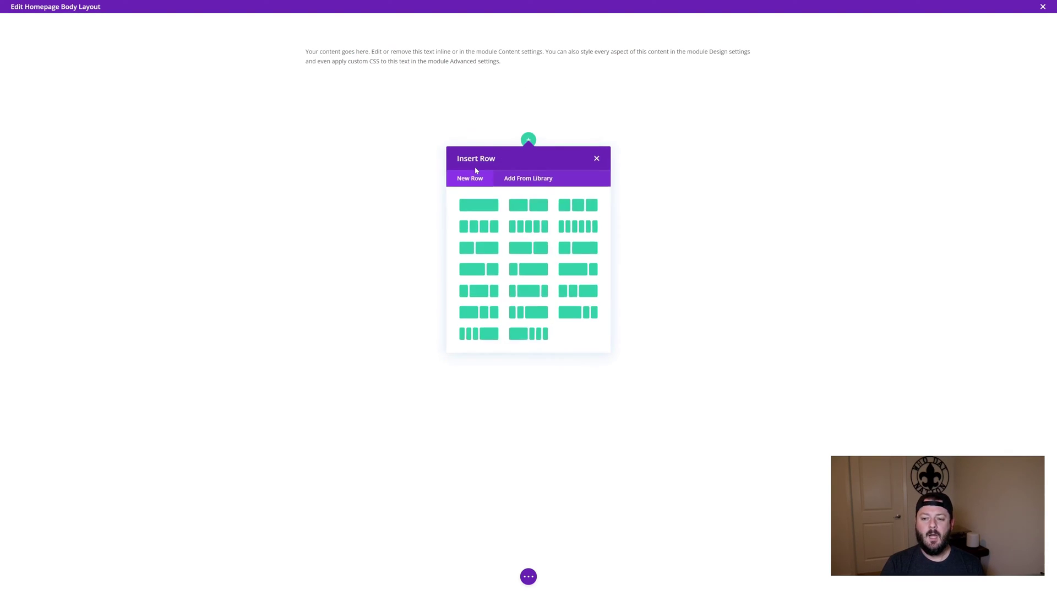
left_click(480, 207)
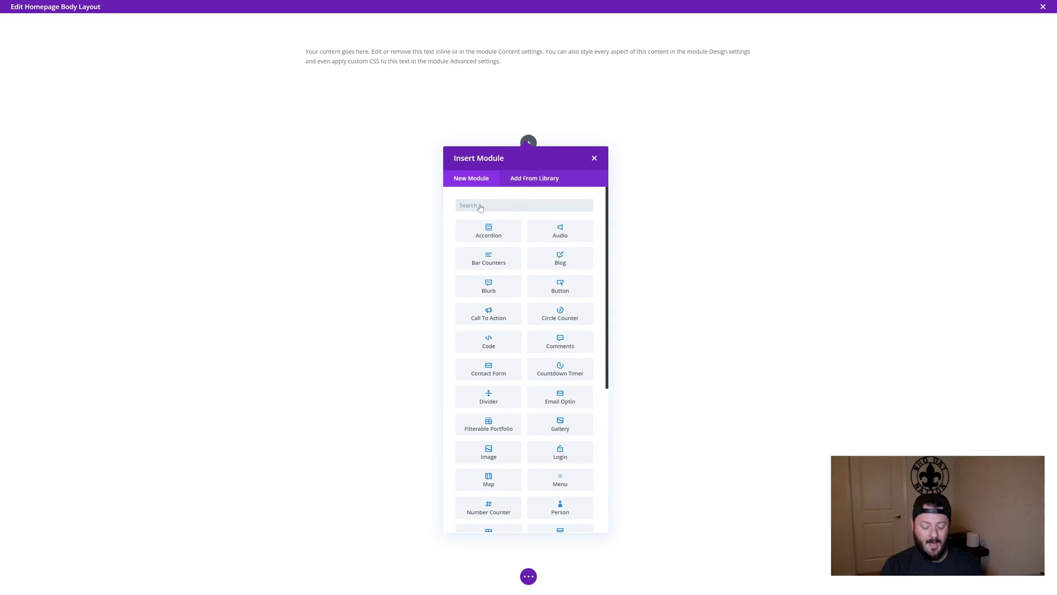
type("post")
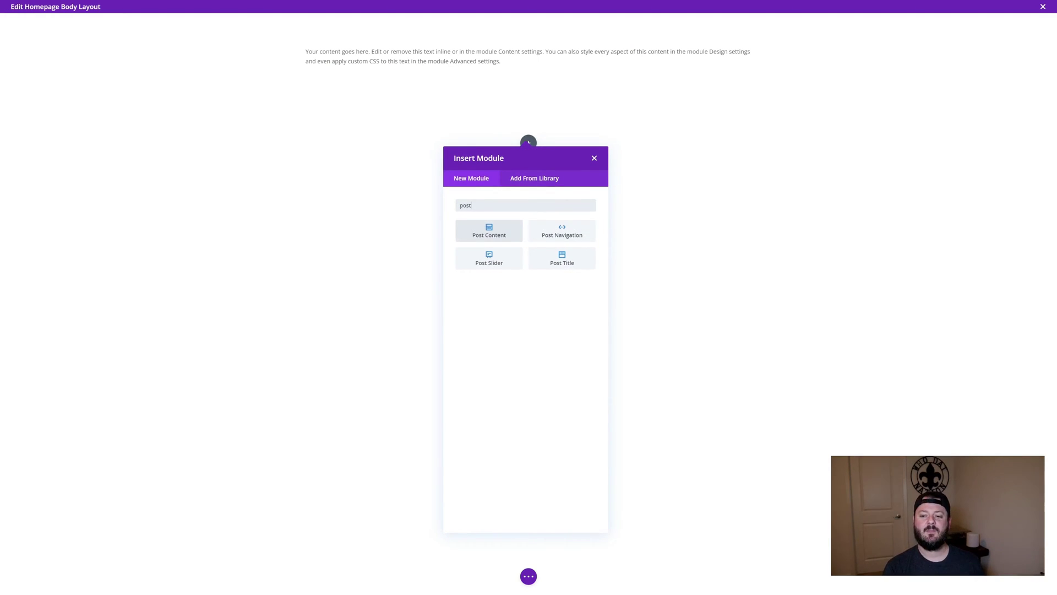
left_click(489, 232)
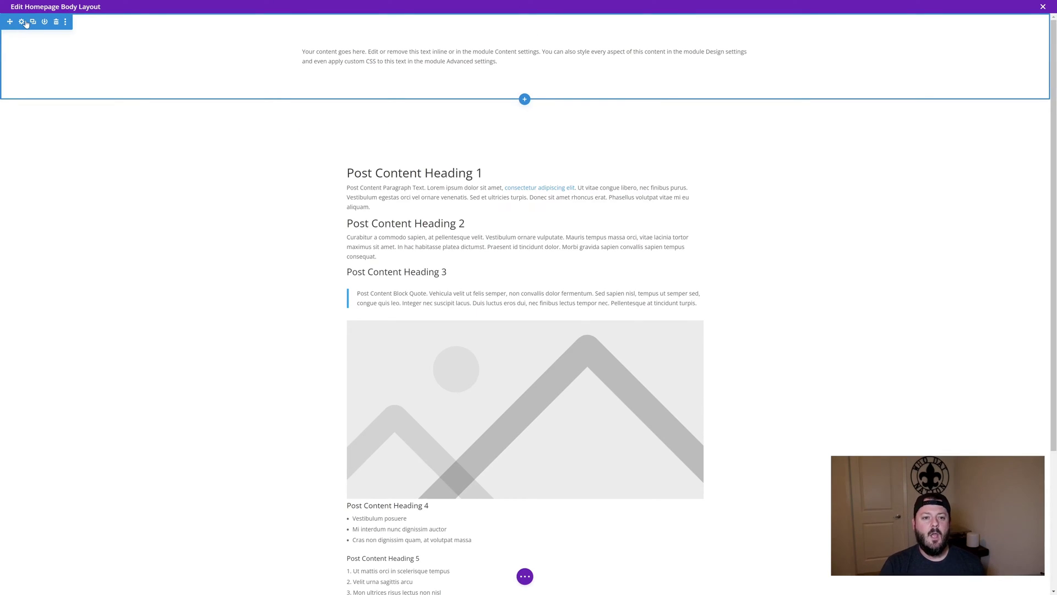
Give the top section a blue background.
left_click(22, 22)
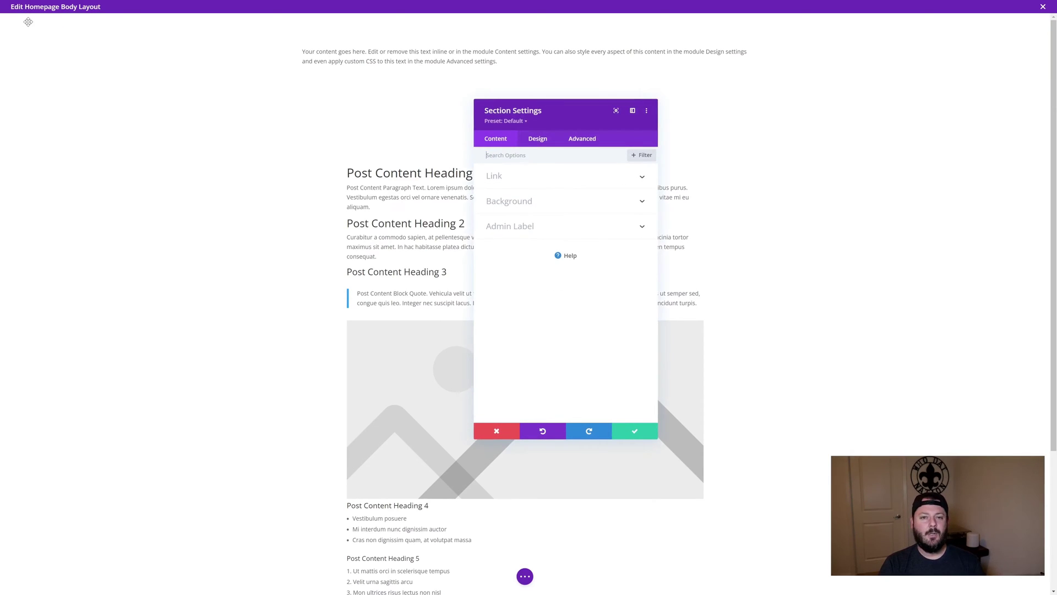
left_click(532, 202)
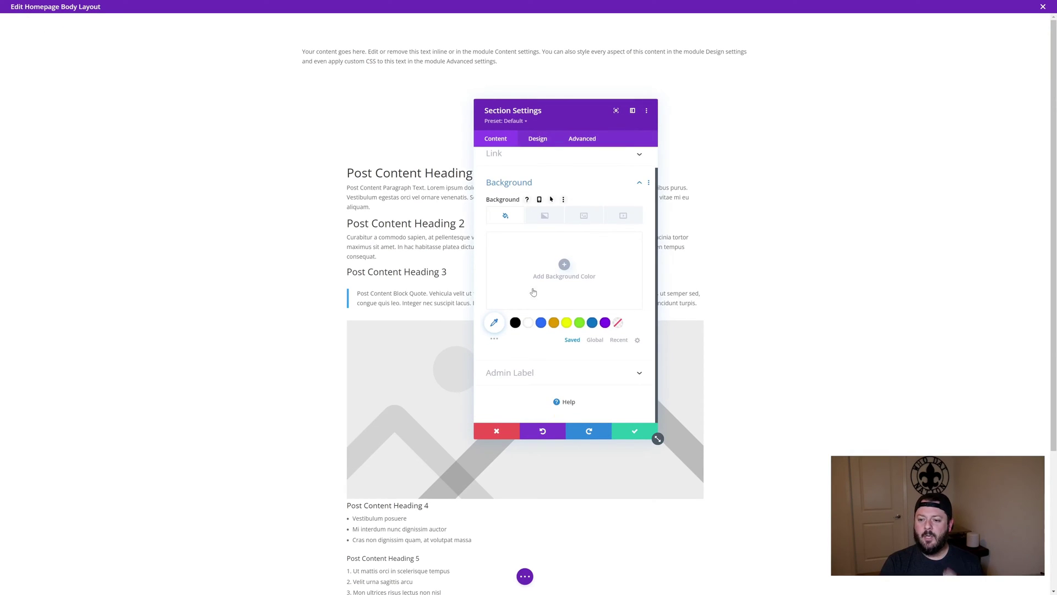
left_click(541, 322)
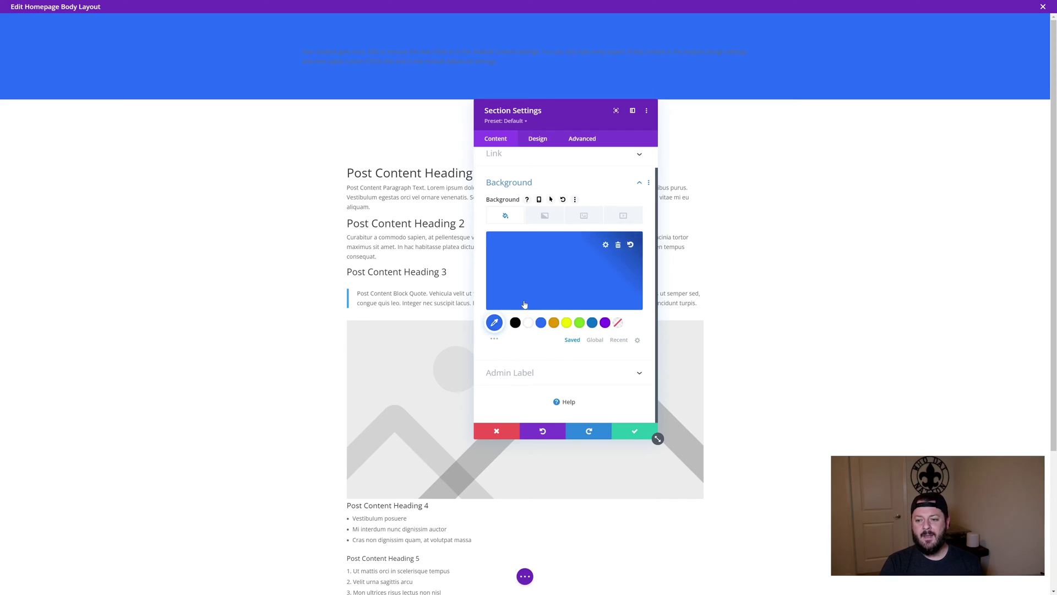
left_click(629, 432)
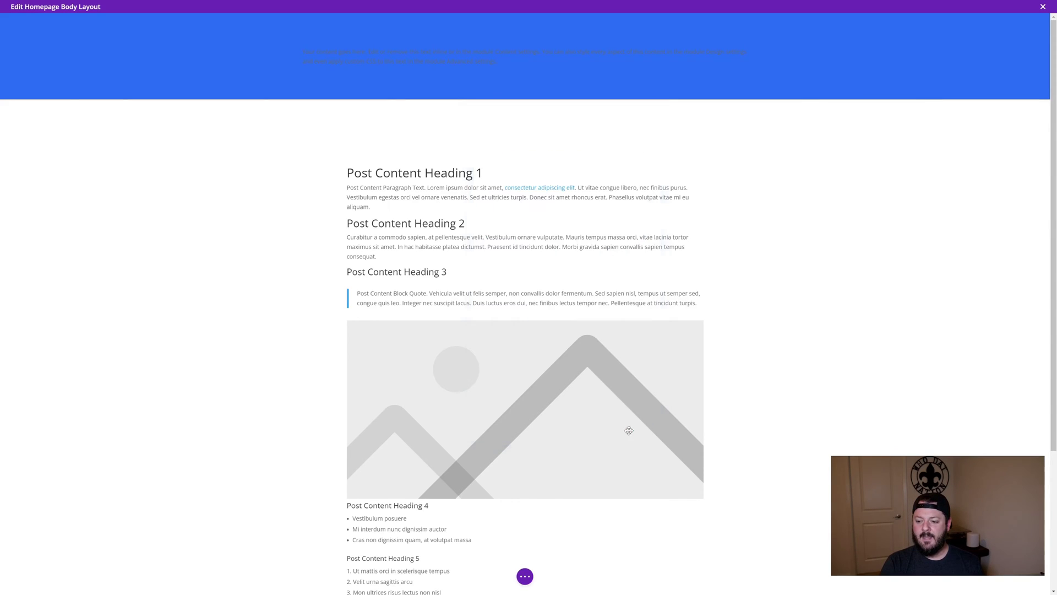
Replace the text module's placeholder with 'Join to save 50%'.
left_click(522, 76)
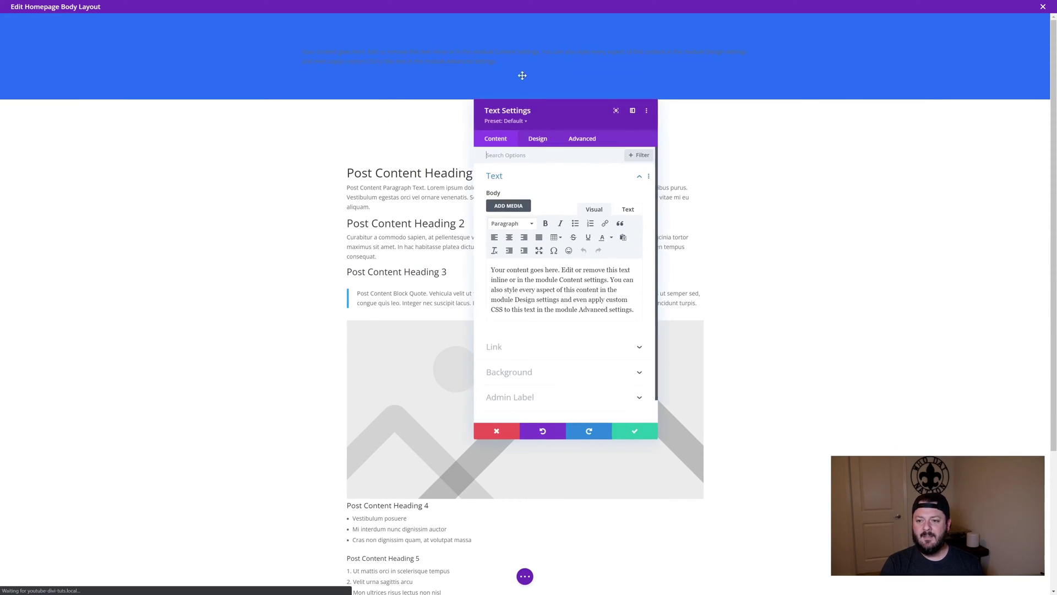
key("ctrl+a")
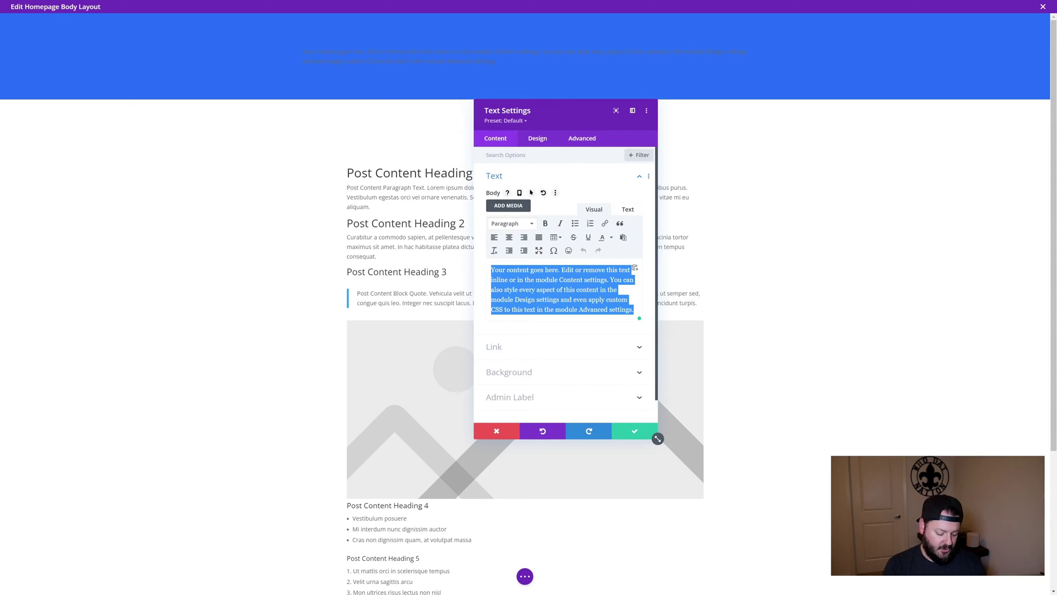
type("Join to save 50%")
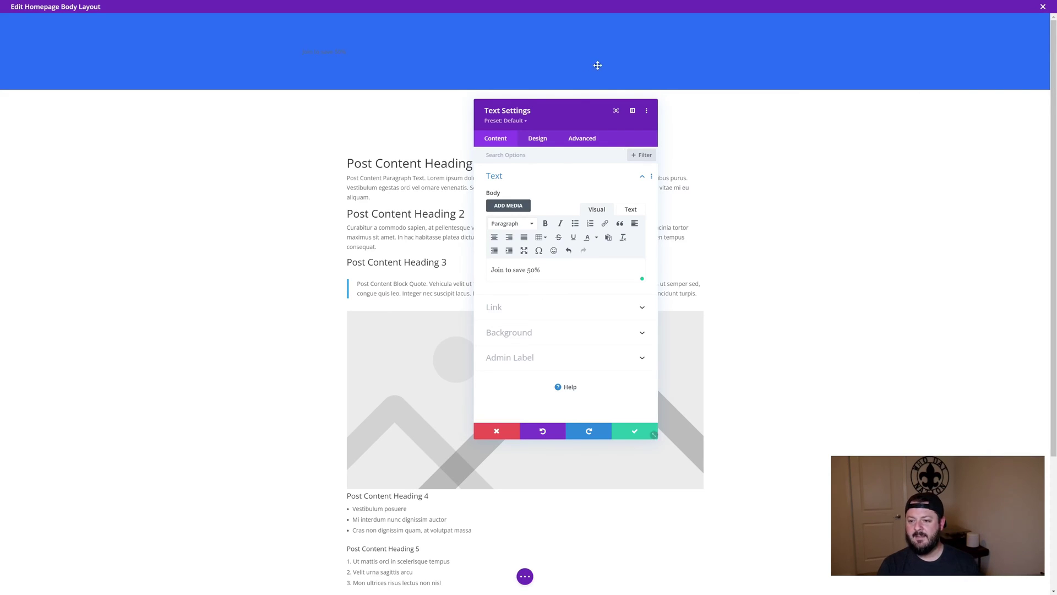
left_click_drag(567, 110, 586, 119)
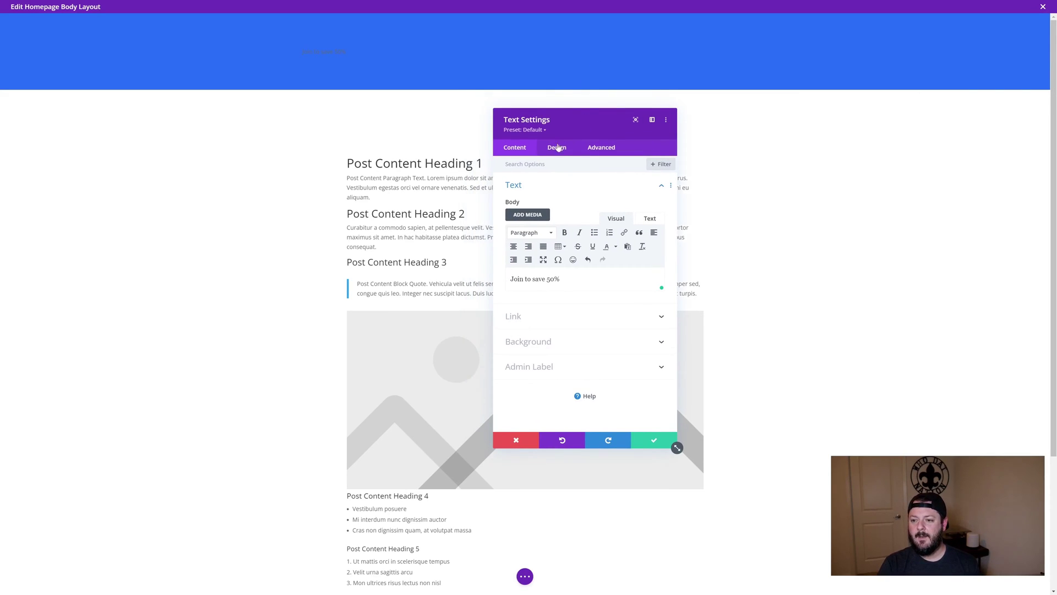
Style the text white, Poppins, Ultra Bold, at 32px, and save.
left_click(556, 148)
left_click(524, 185)
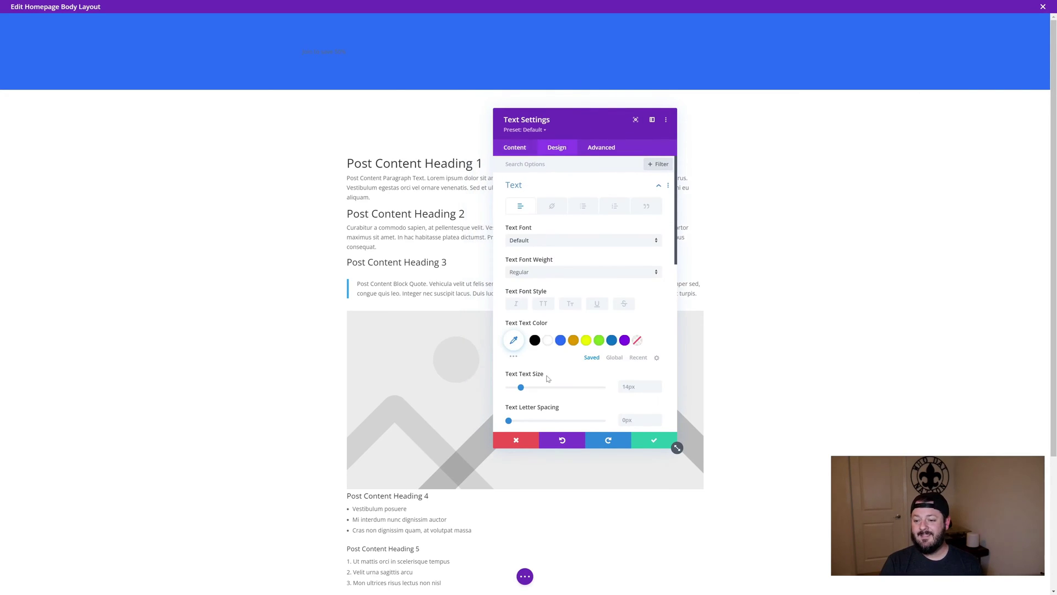
left_click(548, 340)
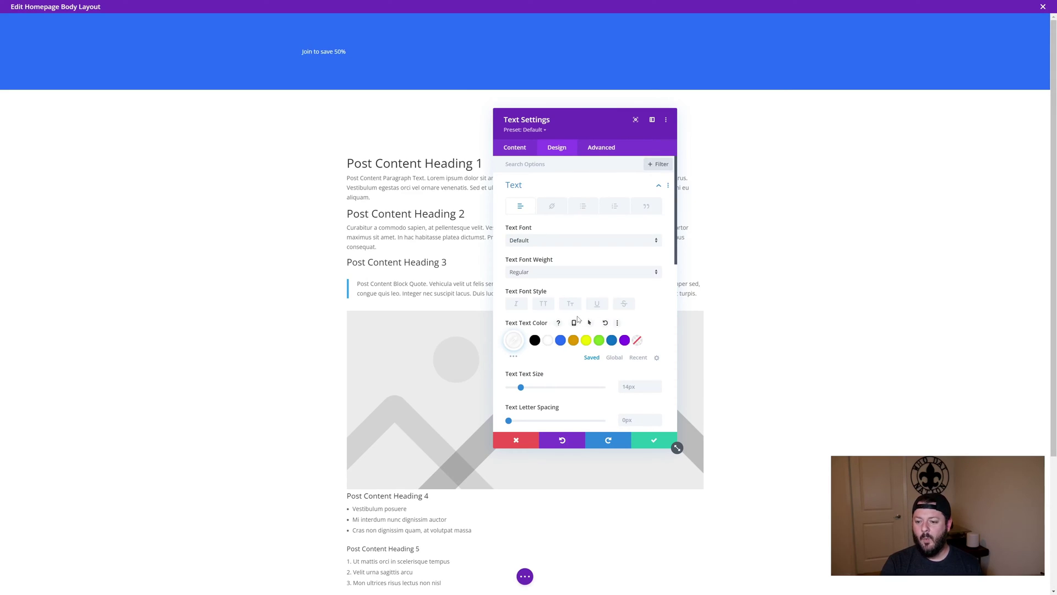
scroll(546, 196, "down", 2)
left_click(556, 160)
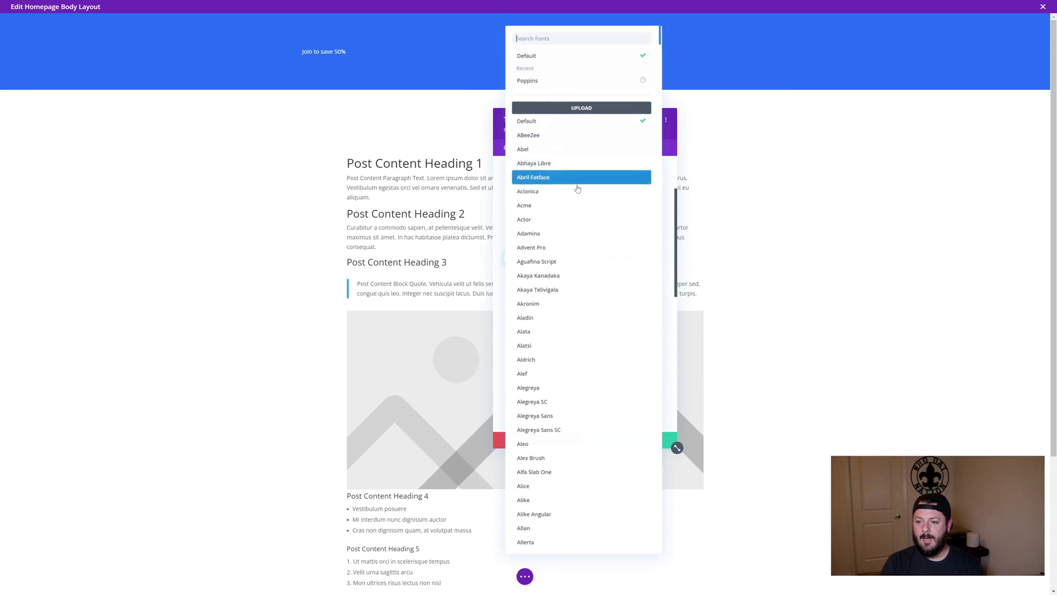
left_click(549, 83)
scroll(593, 245, "up", 1)
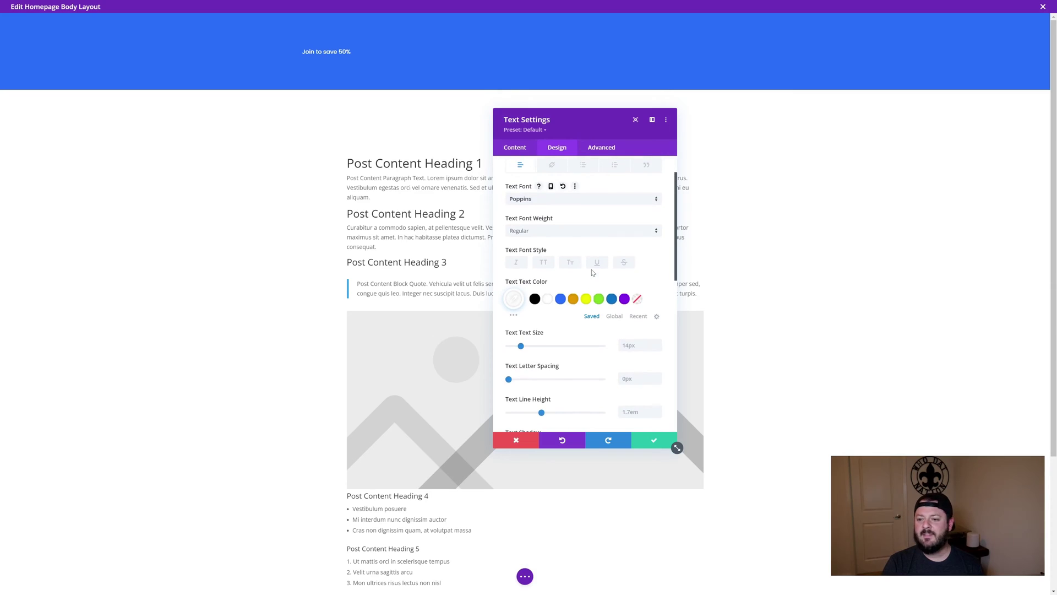
left_click(573, 229)
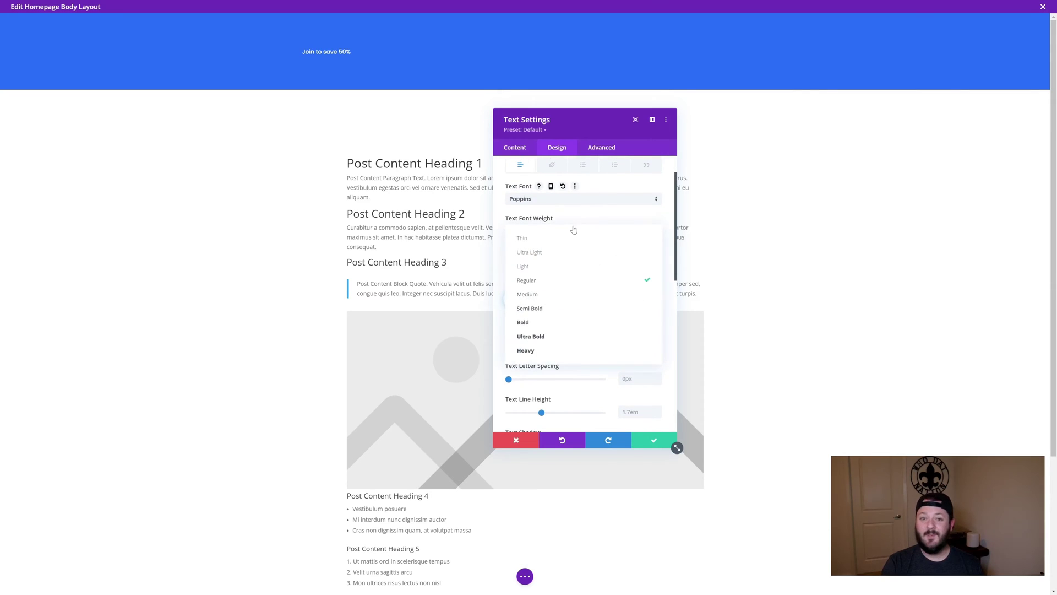
left_click(548, 338)
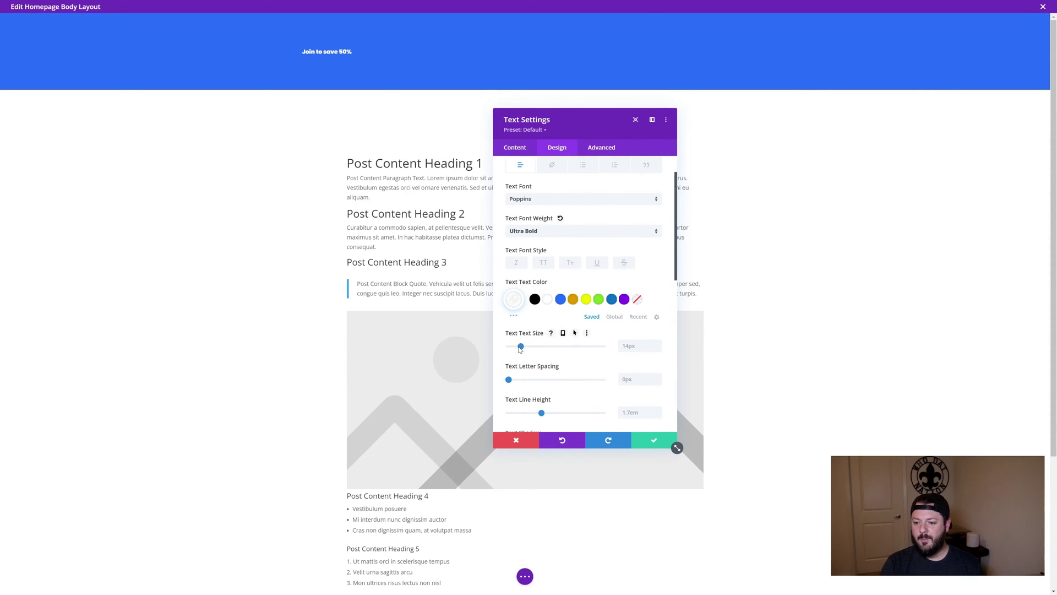
left_click_drag(521, 347, 539, 353)
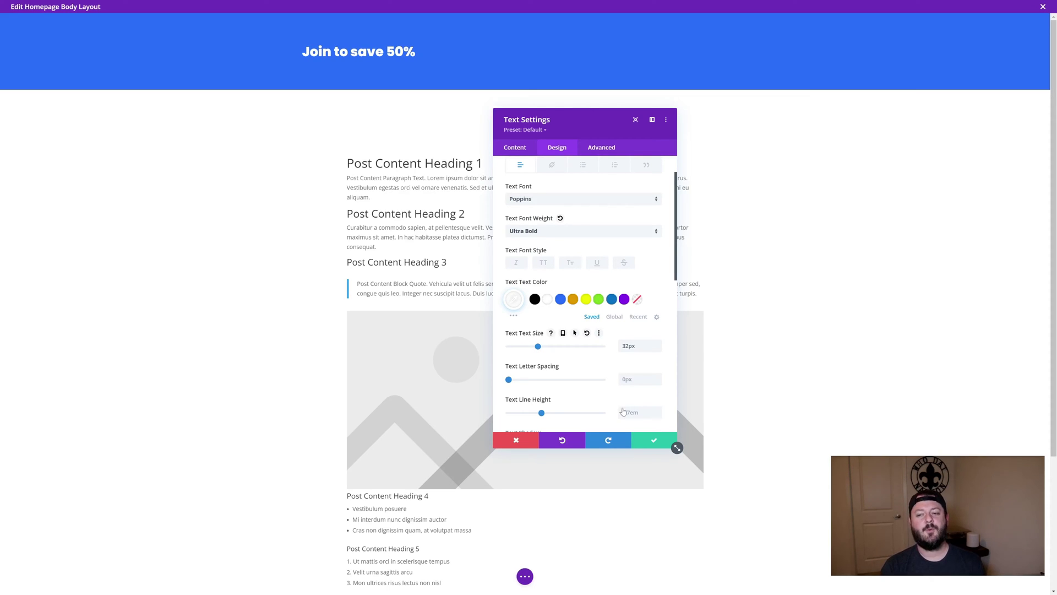
left_click(655, 440)
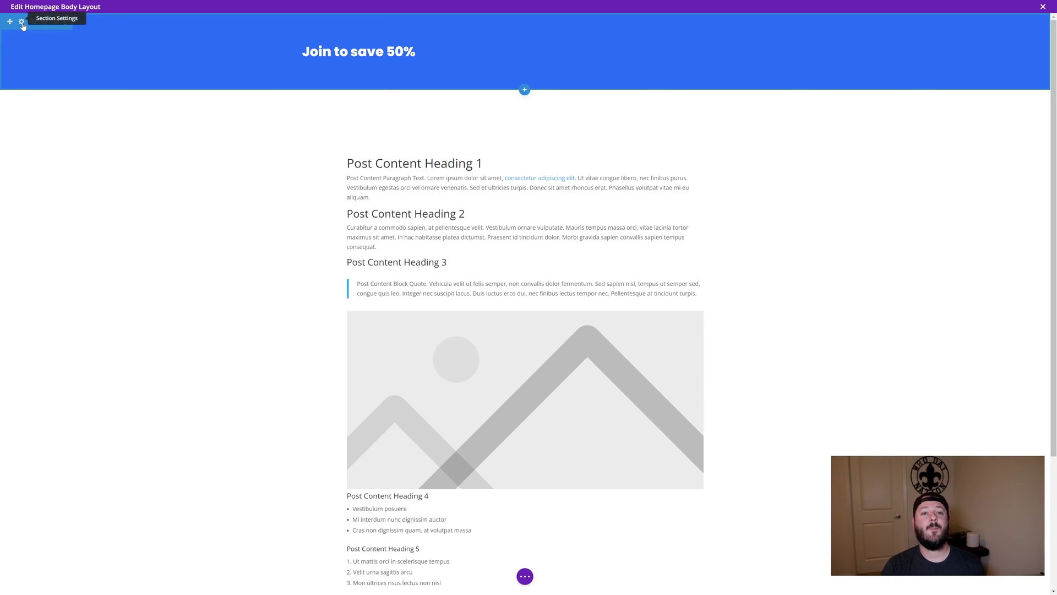
Set the blue section's top and bottom padding to 0px in its Spacing settings.
left_click(22, 22)
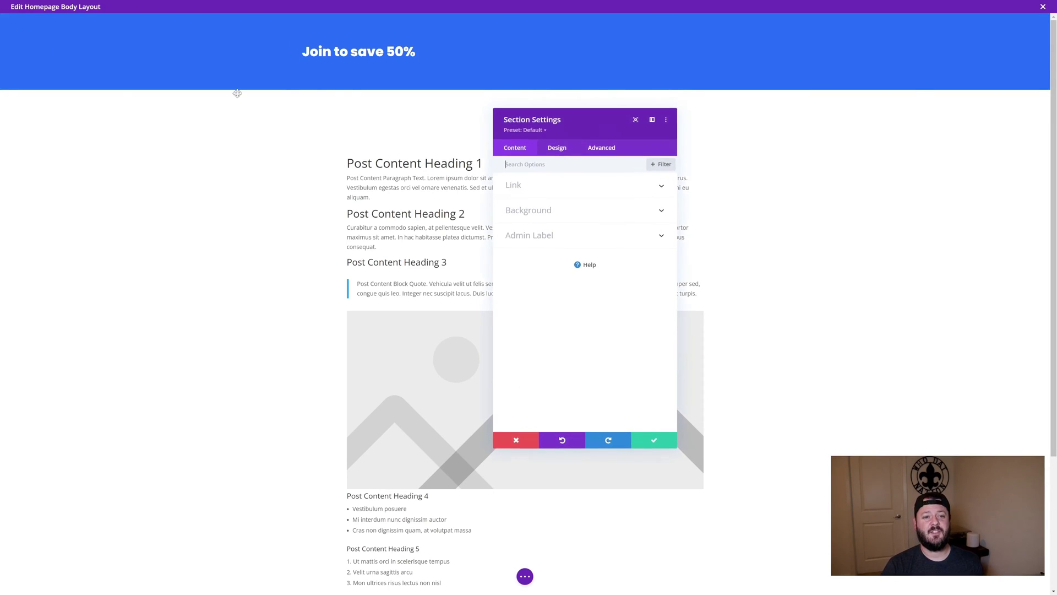
left_click(556, 148)
left_click(523, 261)
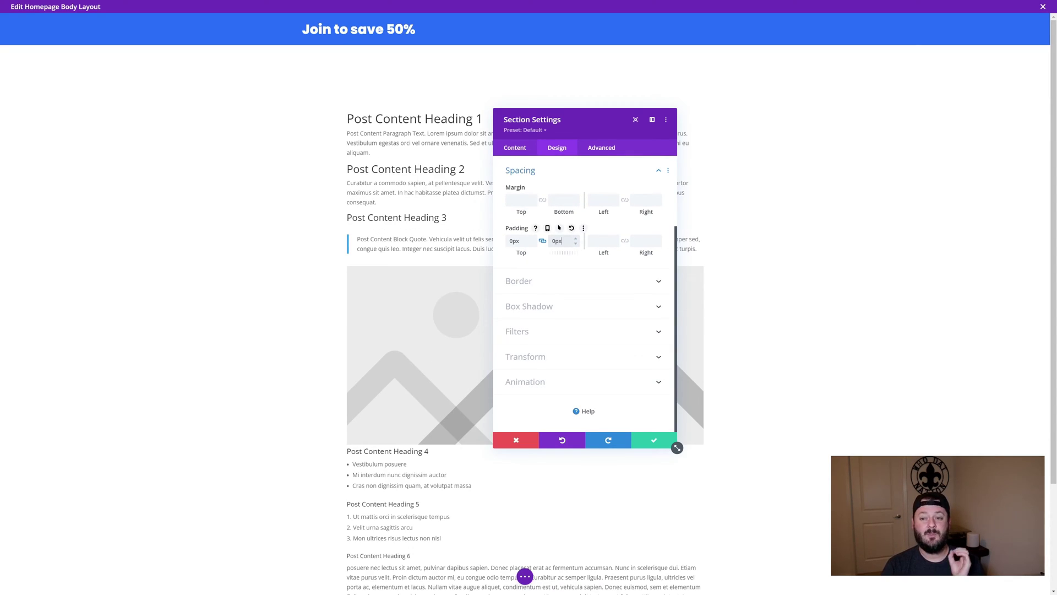
left_click(654, 440)
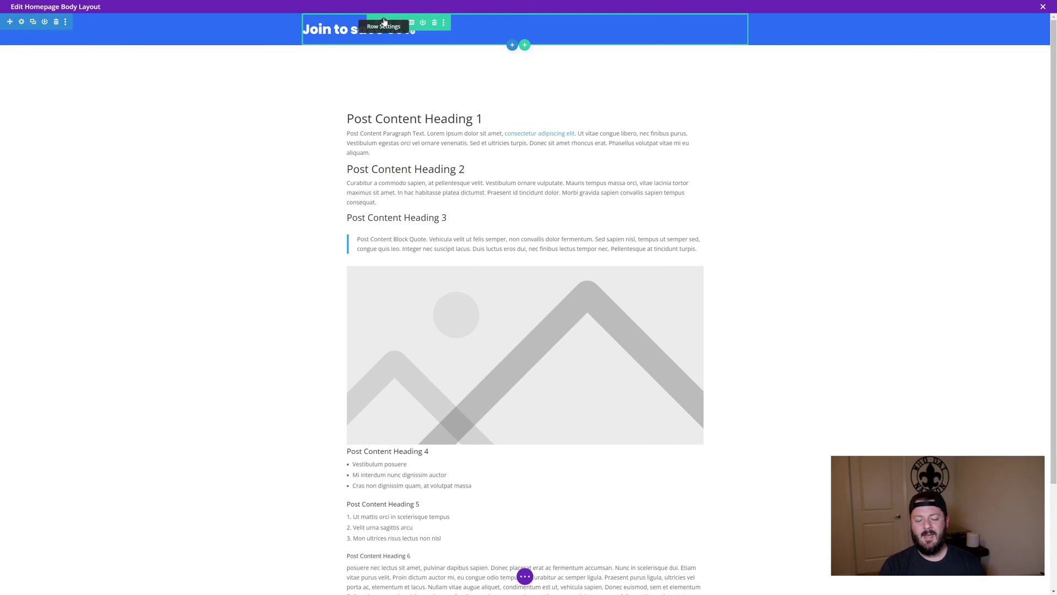
left_click(386, 22)
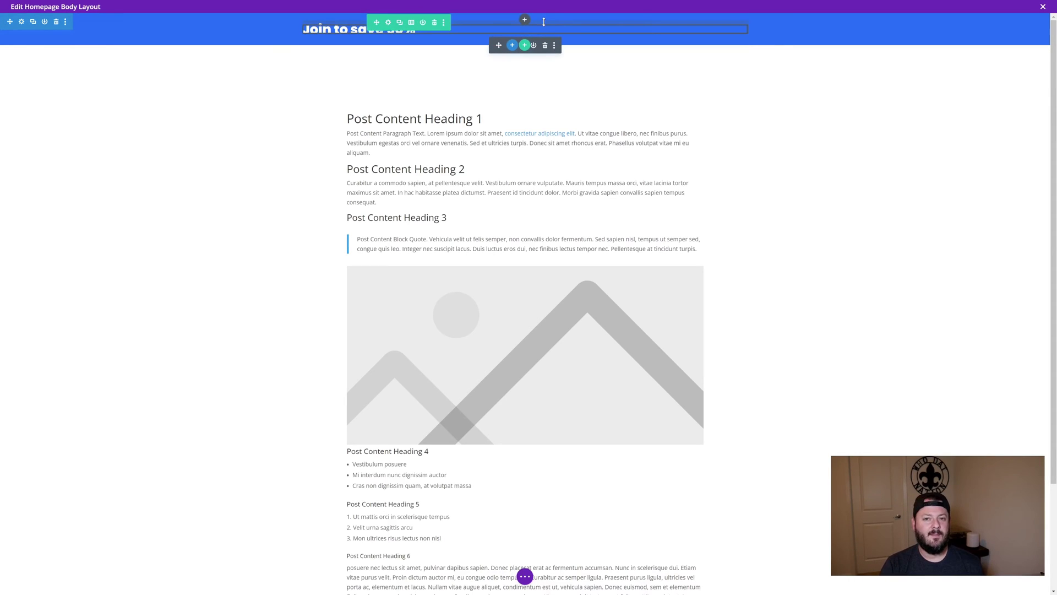
Split the header row into two columns and insert a Button module in the second.
left_click(411, 22)
left_click(412, 71)
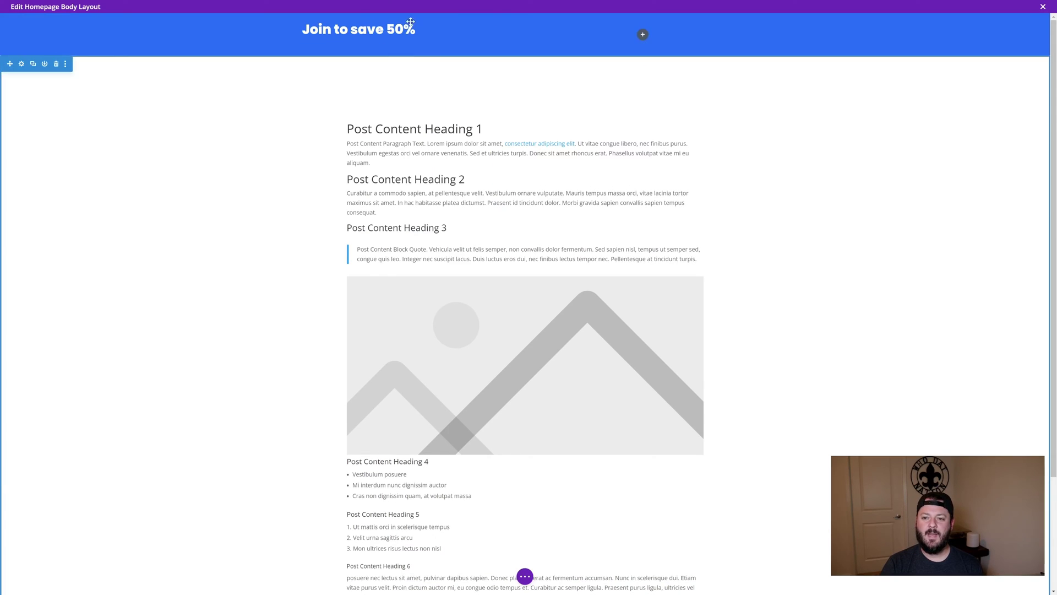
left_click(642, 35)
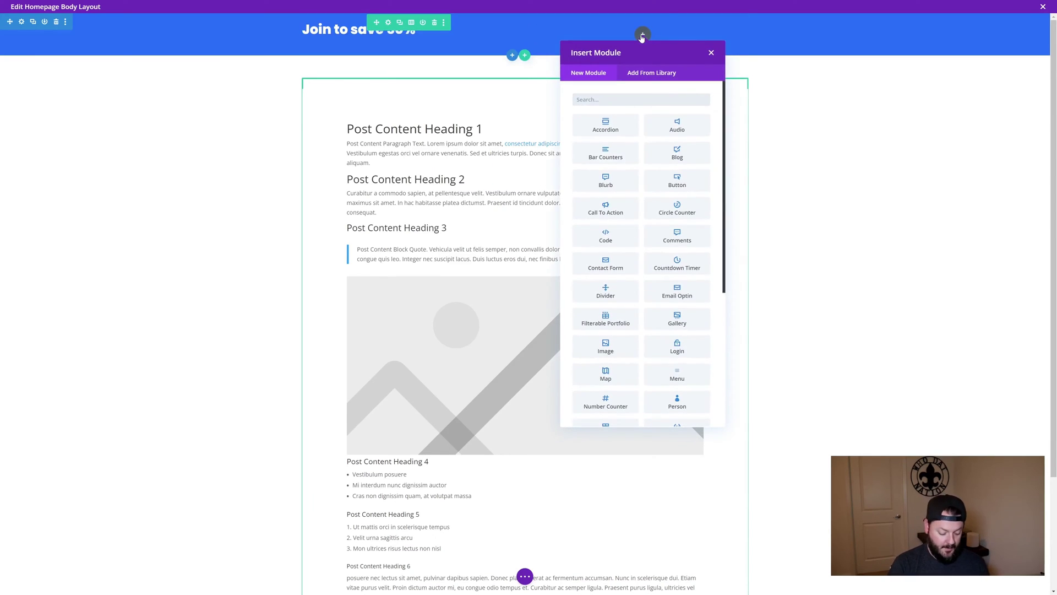
type("button")
left_click(606, 127)
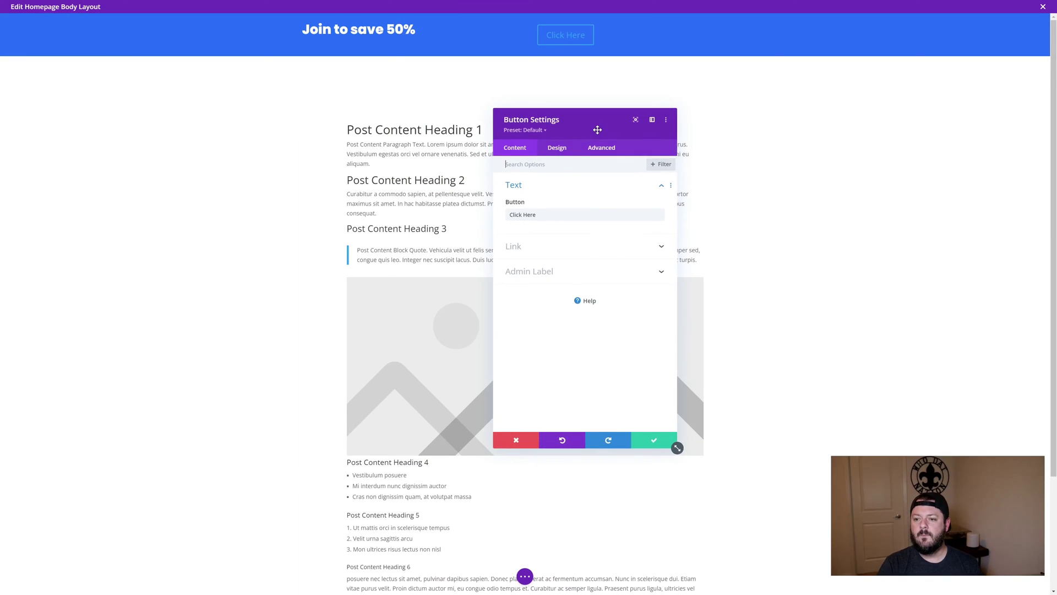
Give the button custom styles: blue text, white background and a transparent border.
left_click(562, 150)
left_click(543, 236)
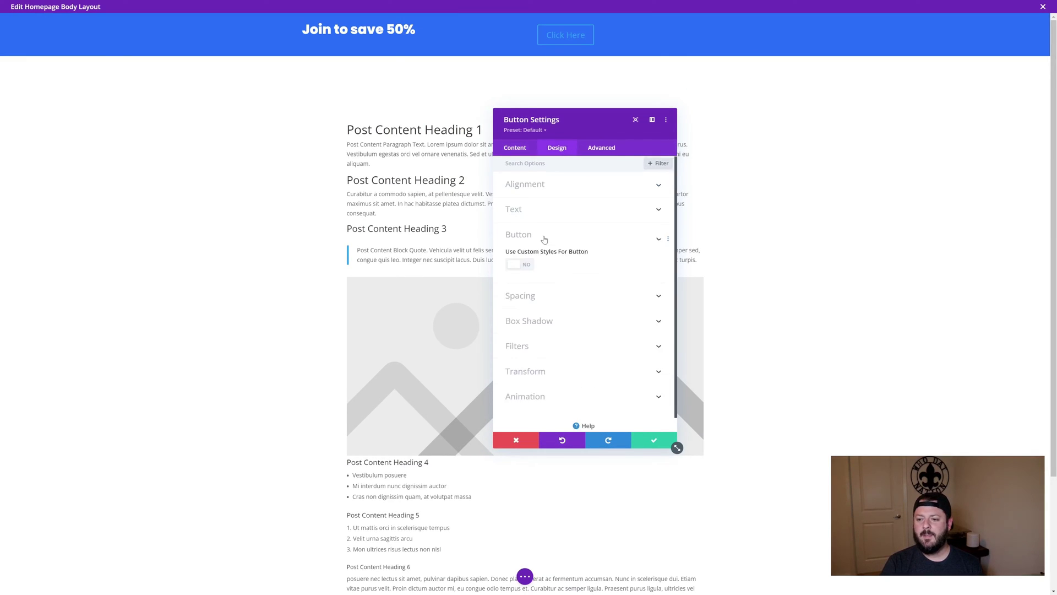
left_click(513, 250)
scroll(666, 201, "down", 3)
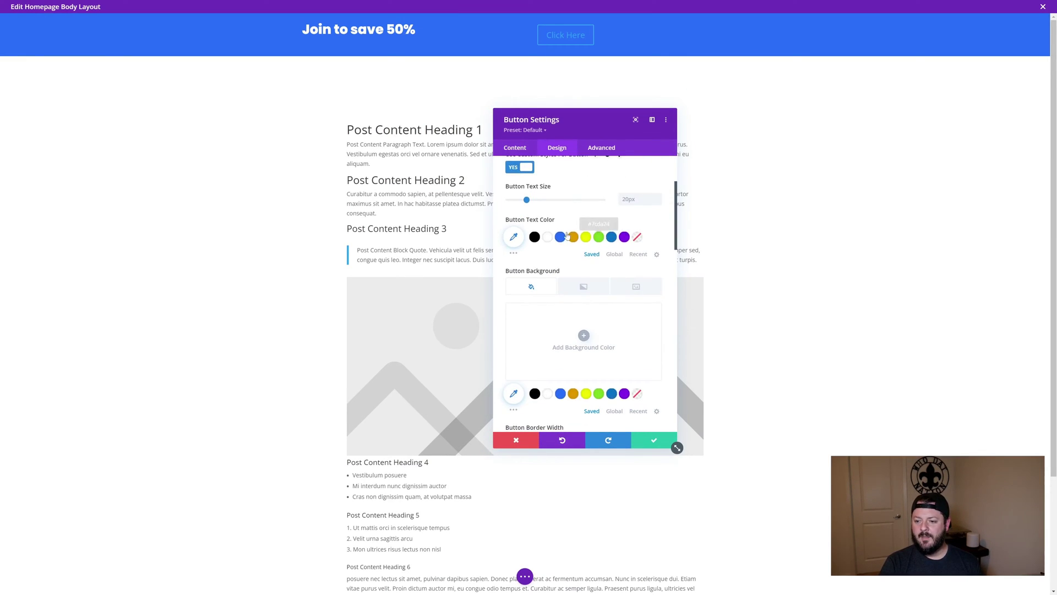
scroll(658, 199, "down", 2)
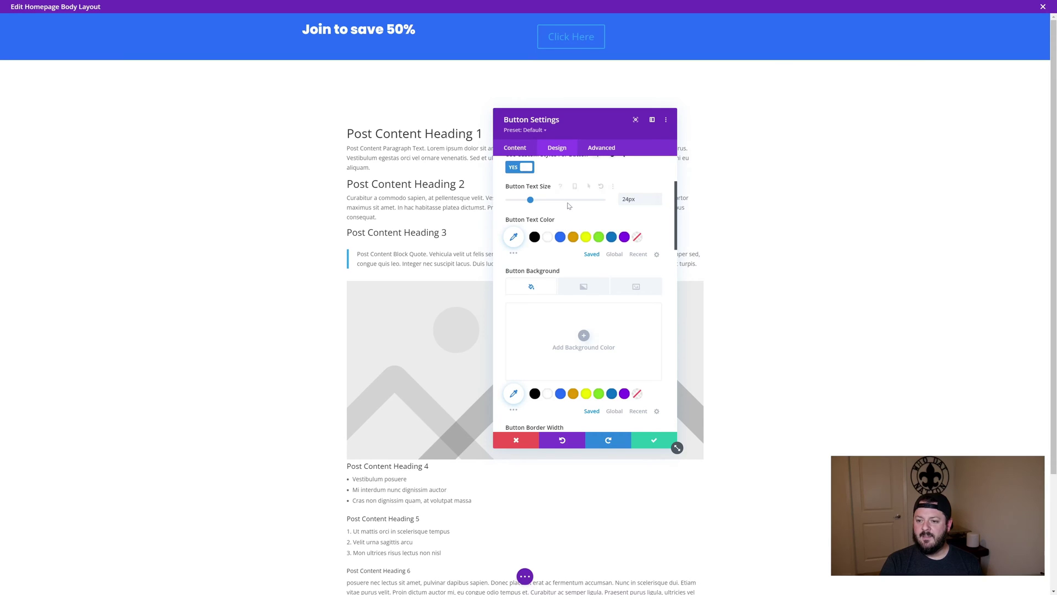
scroll(584, 248, "down", 3)
scroll(567, 209, "up", 3)
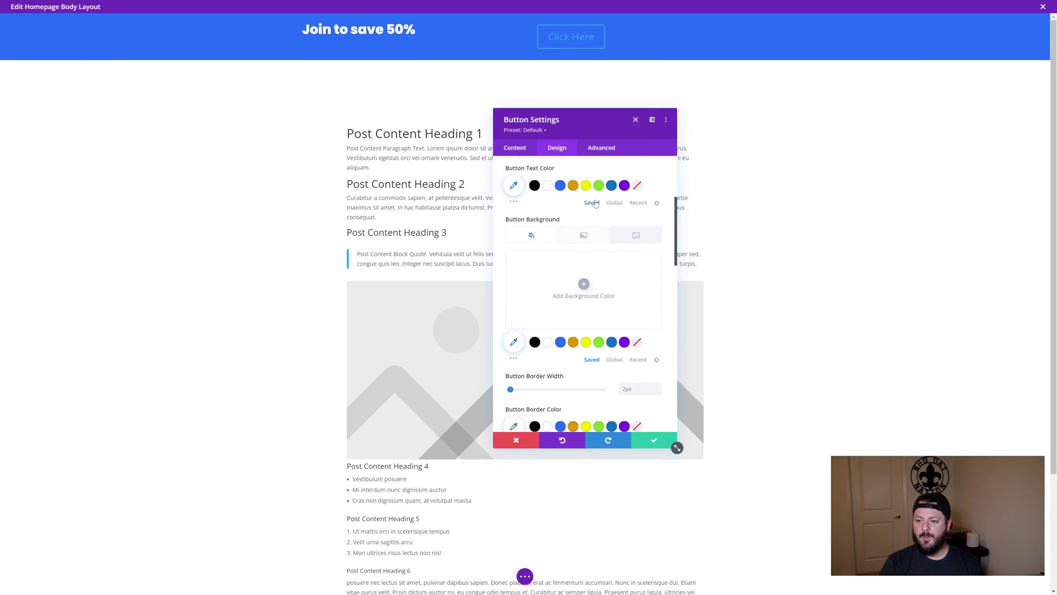
left_click(561, 196)
left_click(547, 352)
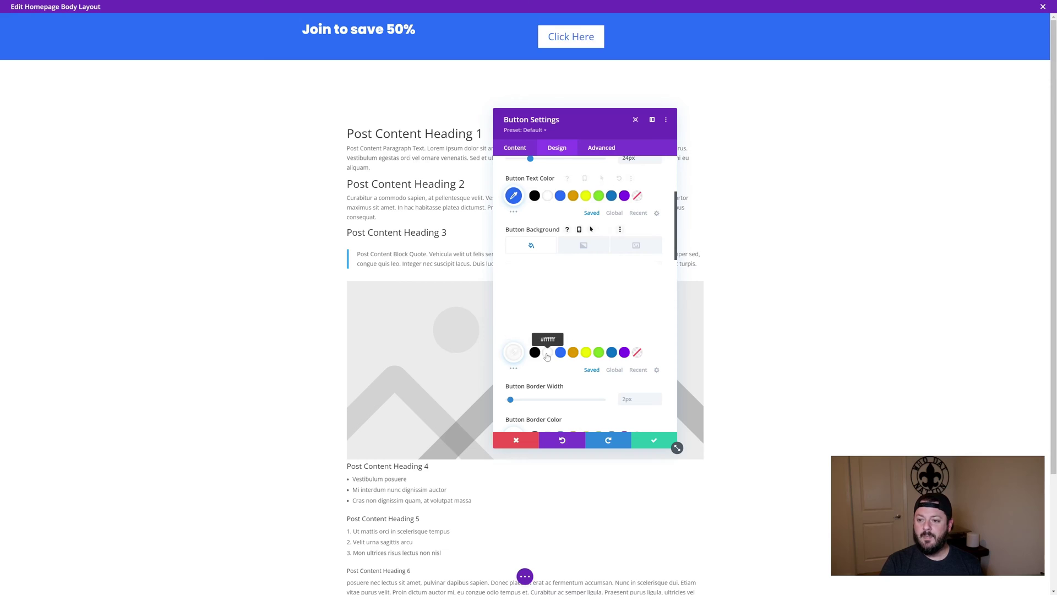
scroll(589, 330, "down", 3)
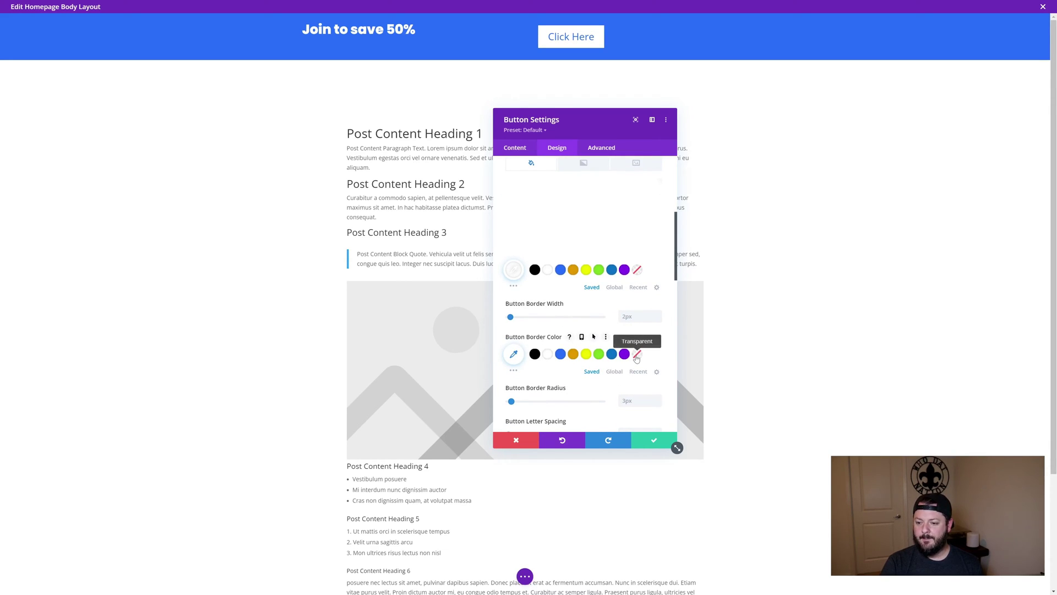
left_click(637, 354)
scroll(607, 337, "down", 3)
scroll(608, 336, "down", 5)
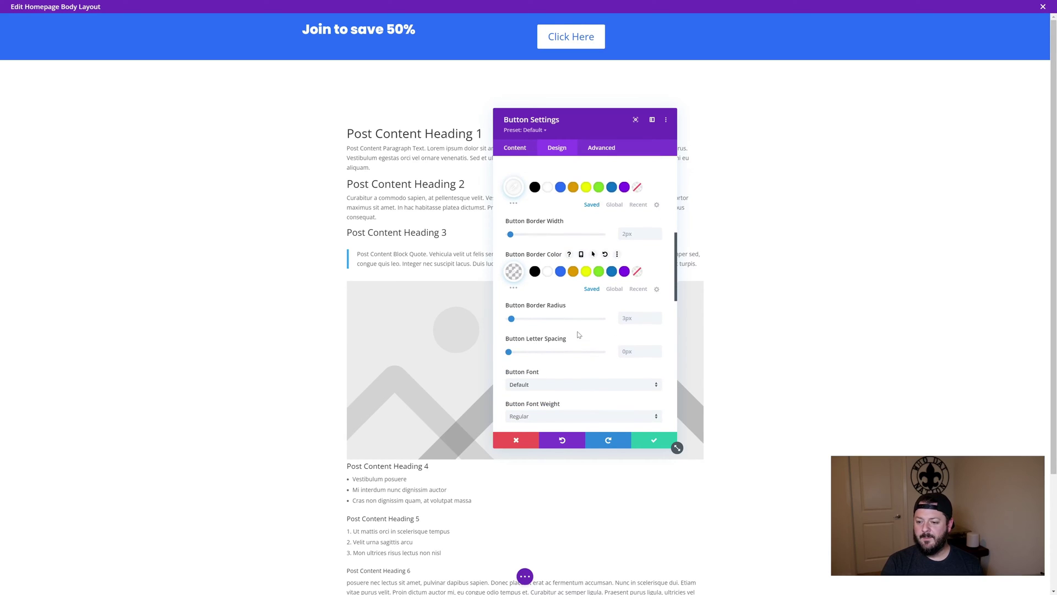
Set the button font to Poppins, Ultra Bold, in uppercase.
left_click(548, 262)
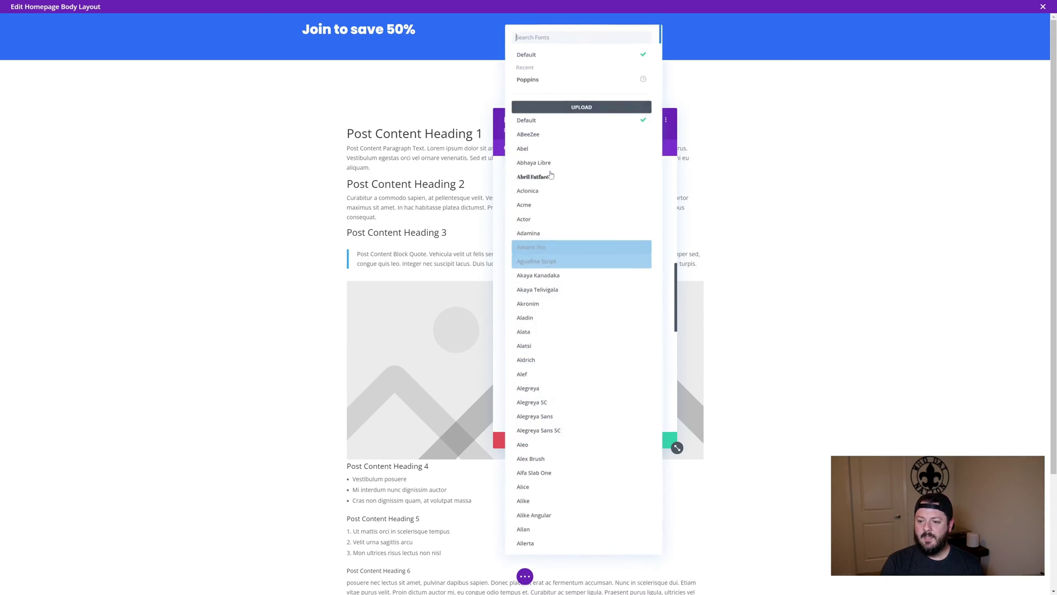
left_click(581, 81)
left_click(551, 292)
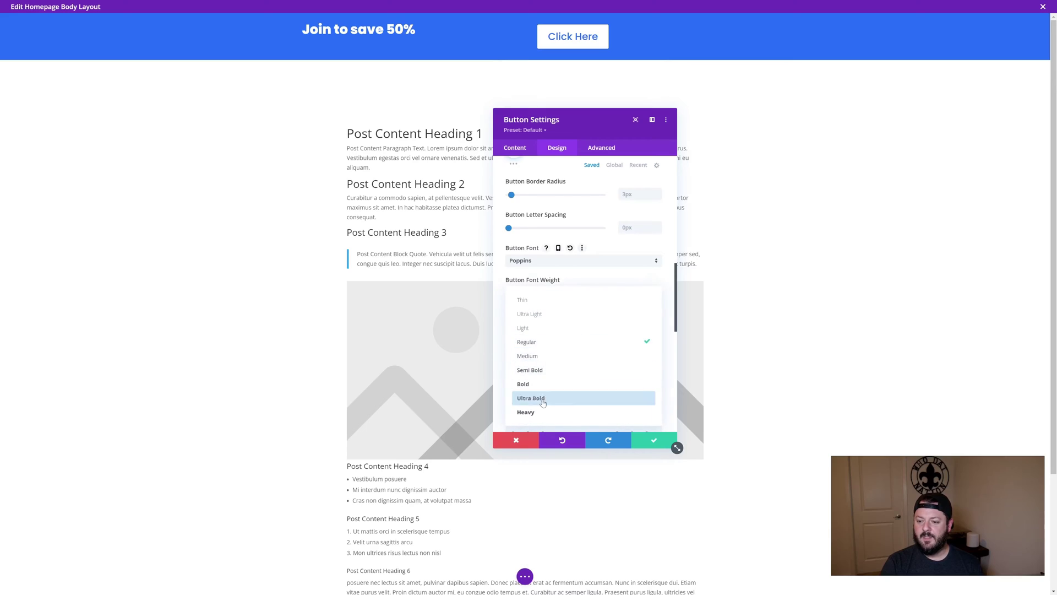
left_click(583, 397)
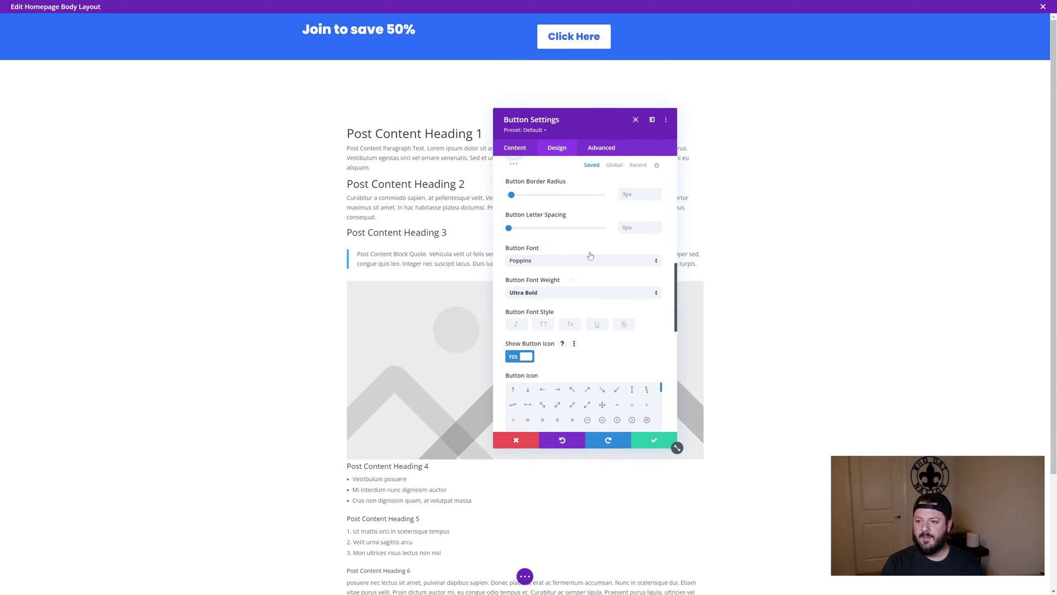
left_click(543, 324)
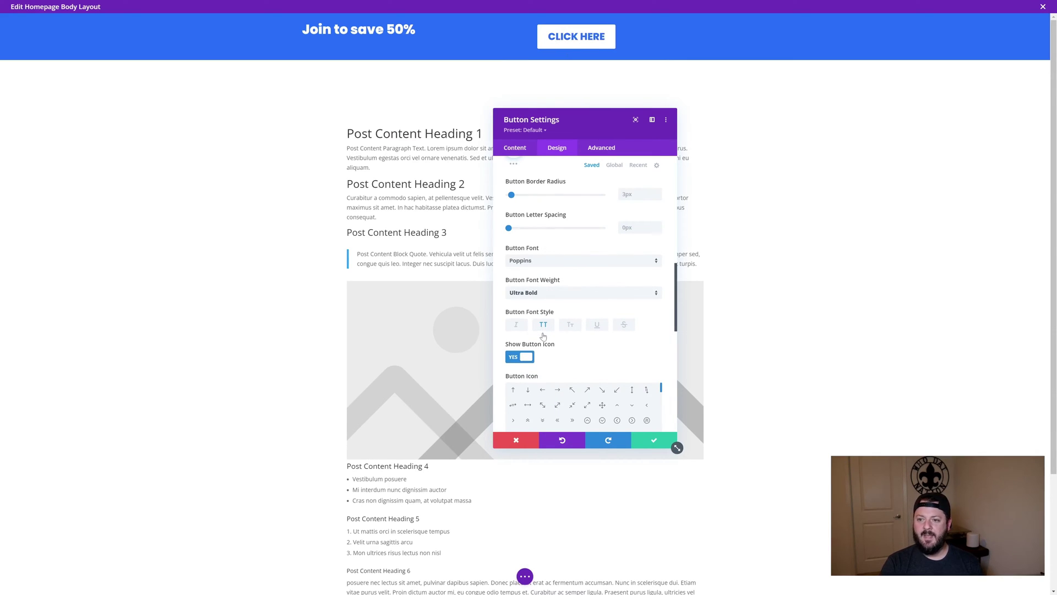
scroll(597, 300, "up", 5)
scroll(597, 300, "up", 5)
Change the button label from 'Click Here' to 'Save Now'.
left_click(515, 147)
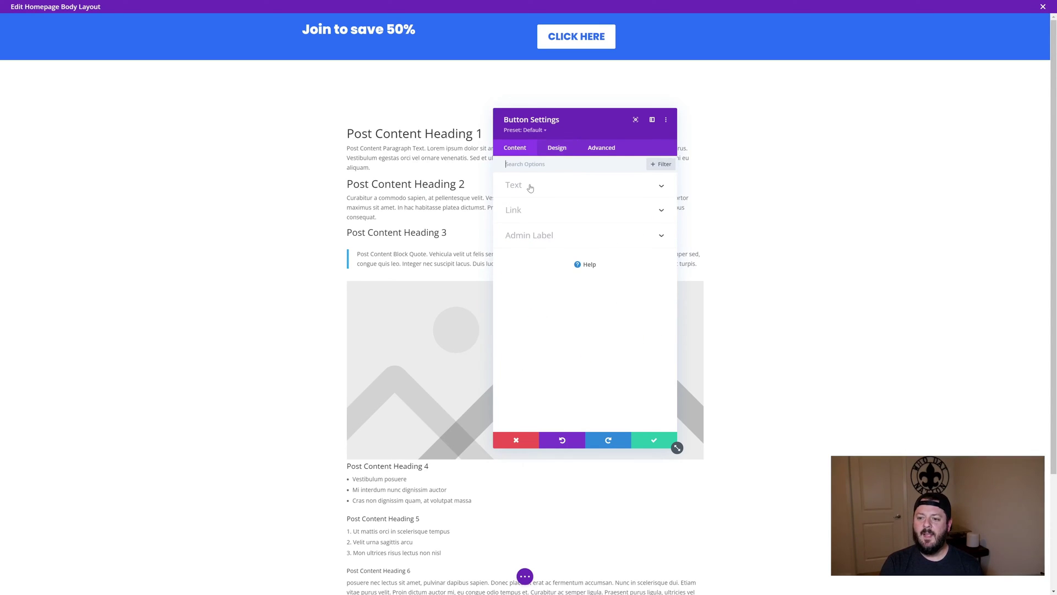
left_click_drag(542, 214, 461, 210)
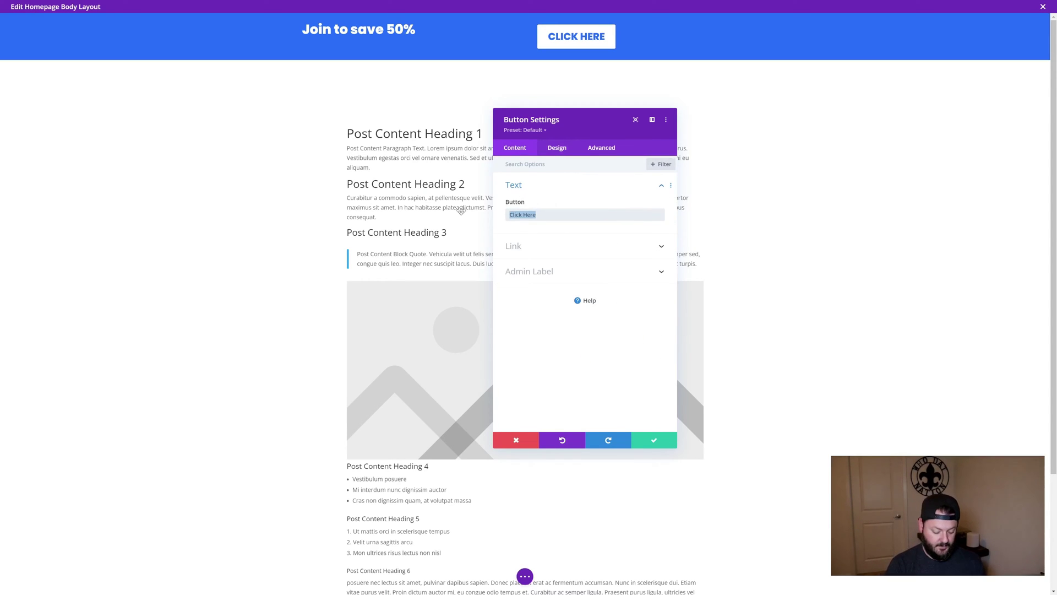
type("Join Now")
key("BackSpace")
key("BackSpace")
key("BackSpace")
key("BackSpace")
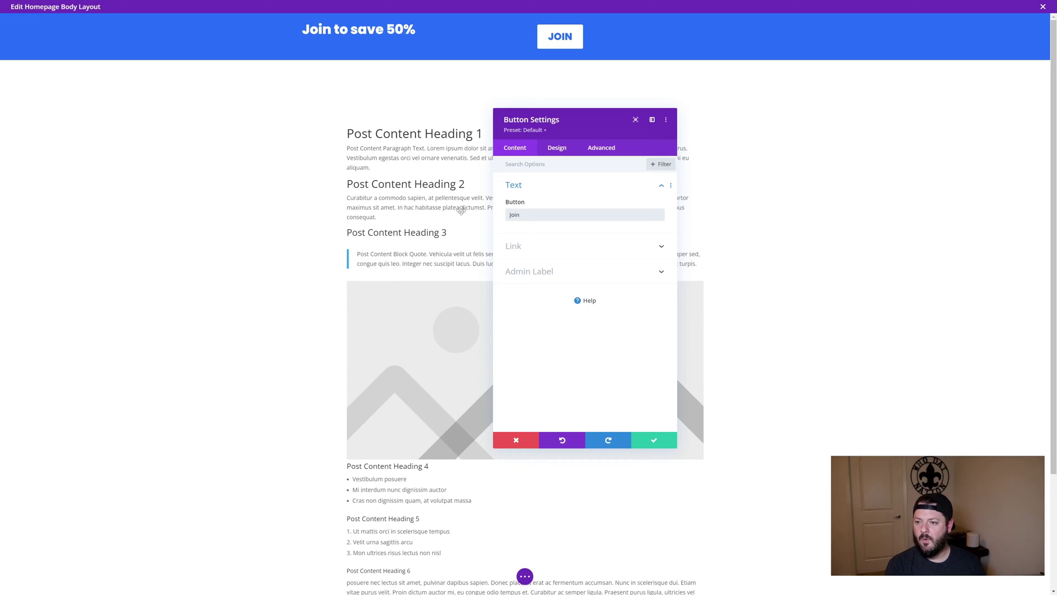
key("BackSpace")
key("BackSpace")
key("BackSpace")
key("BackSpace")
type("Save Now")
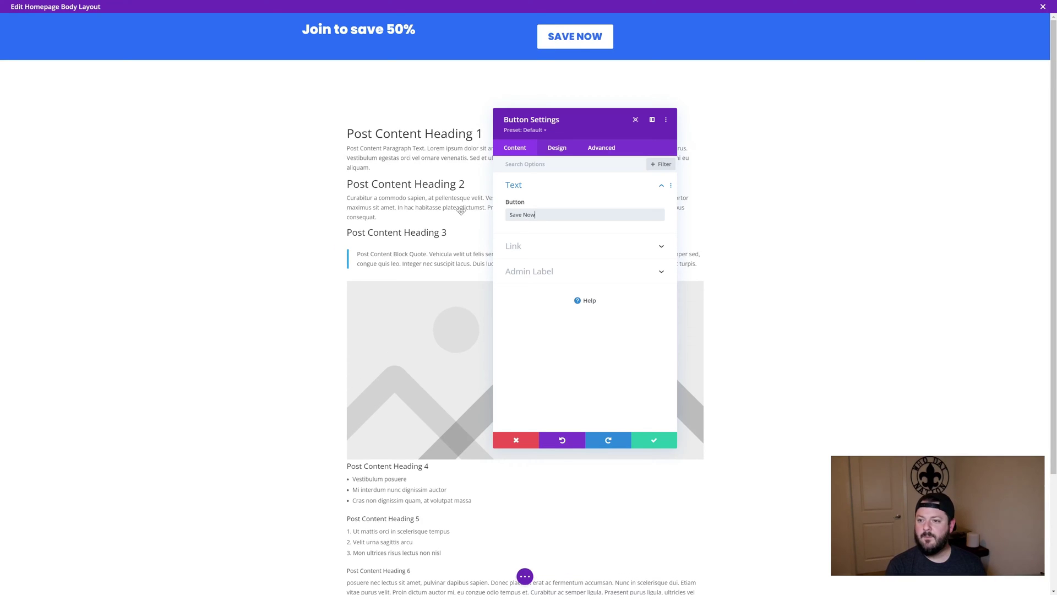
Save the Save Now button, then set the 'Join to save 50%' text alignment to right.
left_click(658, 439)
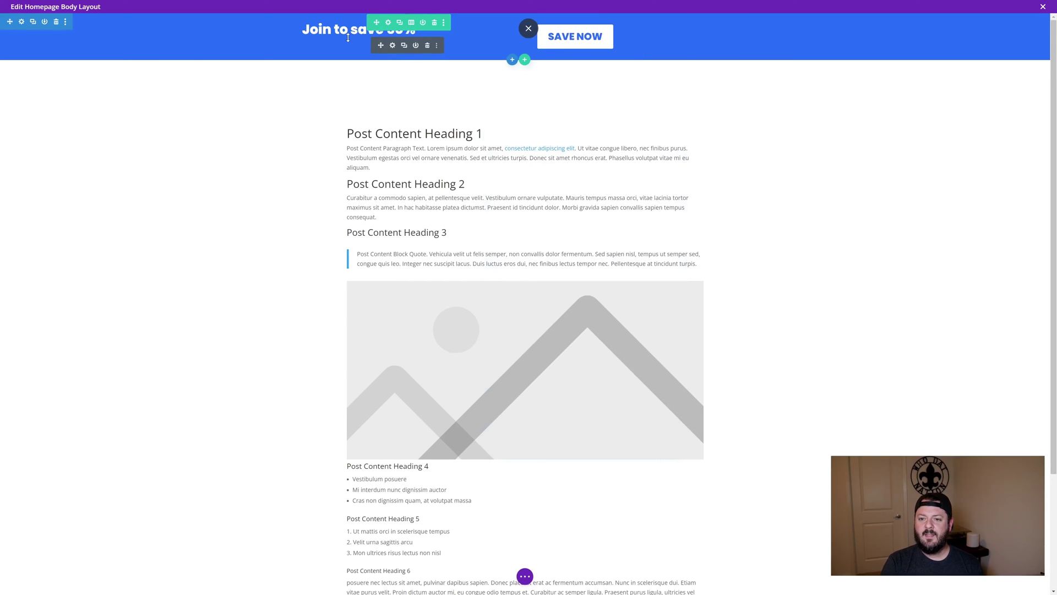
left_click(392, 45)
left_click(556, 147)
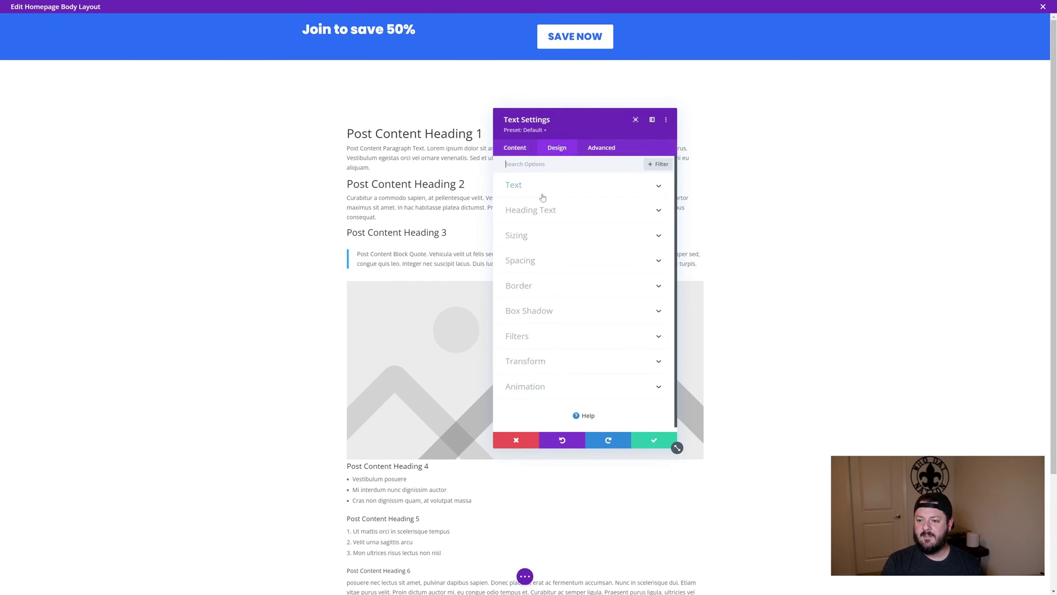
left_click(531, 190)
scroll(602, 354, "down", 4)
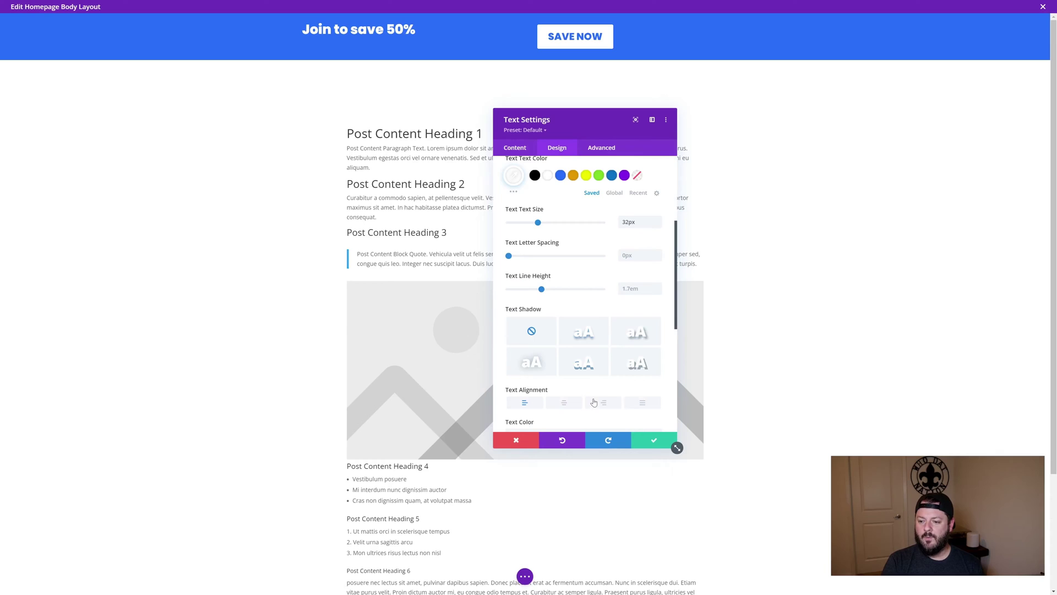
left_click(596, 402)
left_click(658, 441)
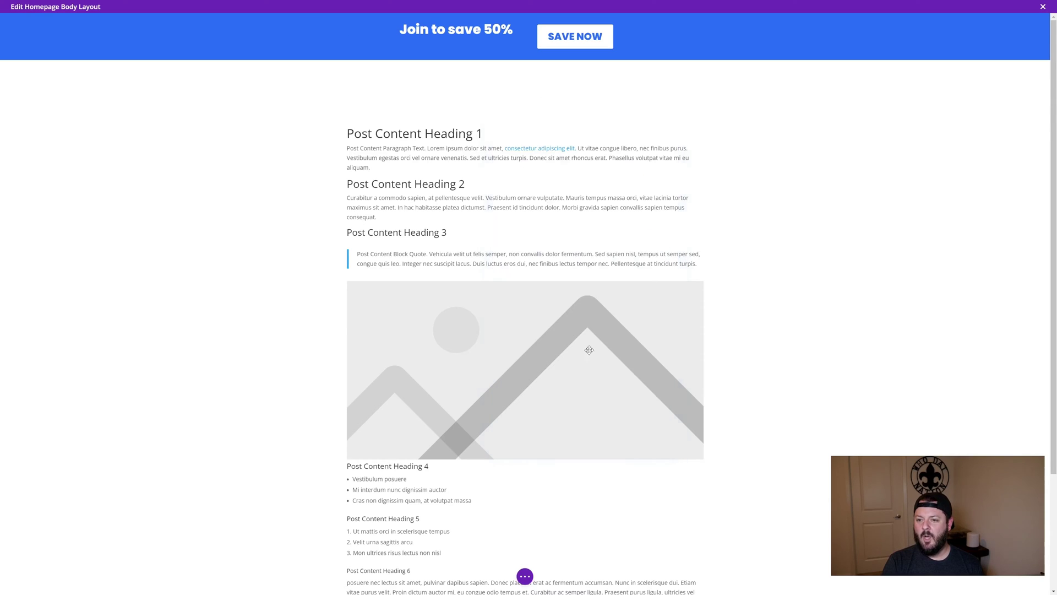
mouse_move(388, 28)
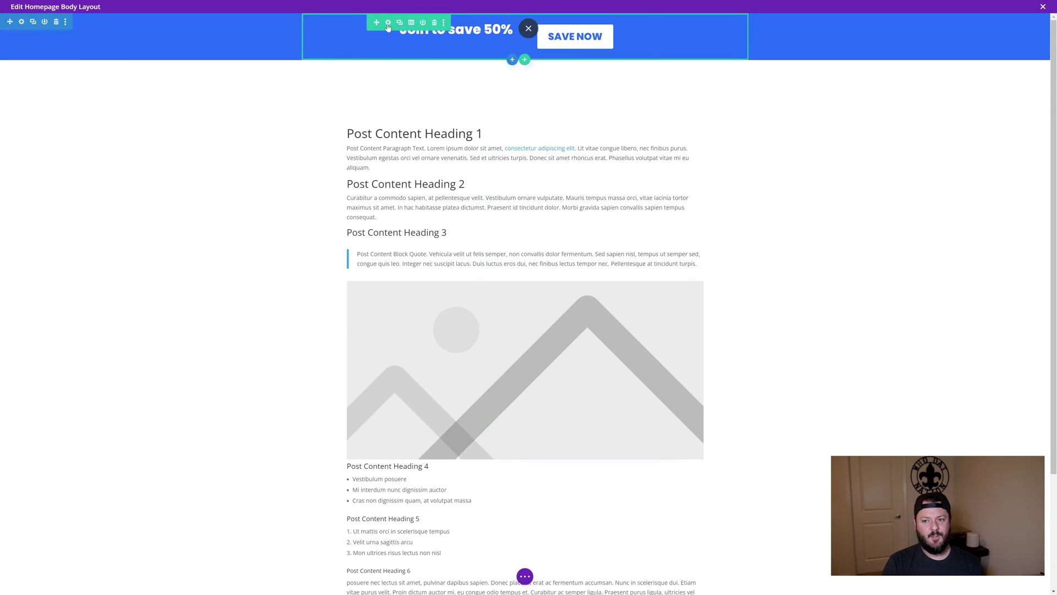
left_click_drag(376, 22, 472, 30)
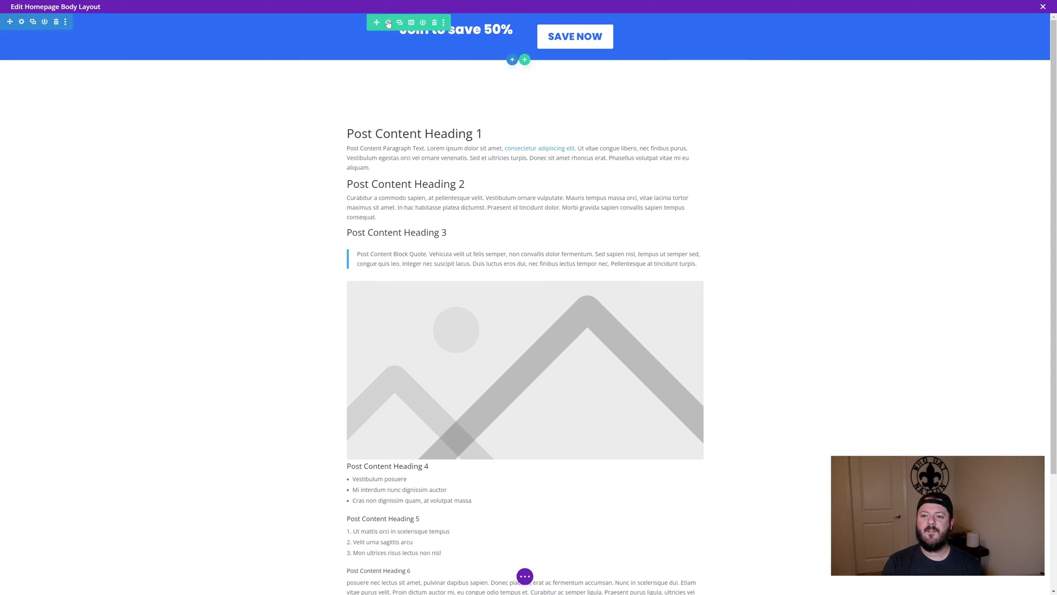
Give the banner row's first column the Main Element custom CSS 'margin:auto 0px'.
left_click(388, 23)
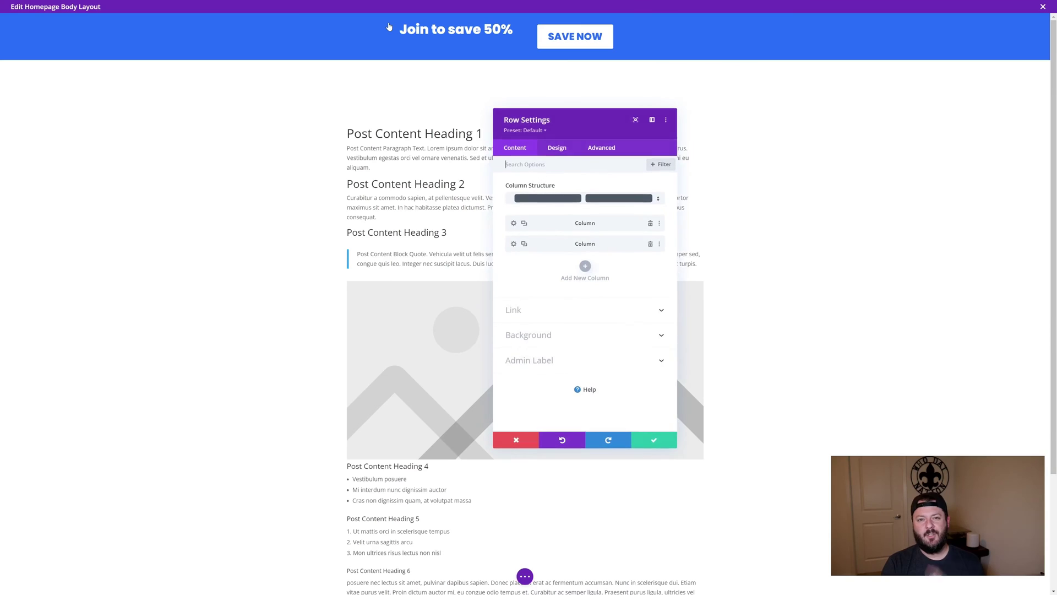
left_click(513, 222)
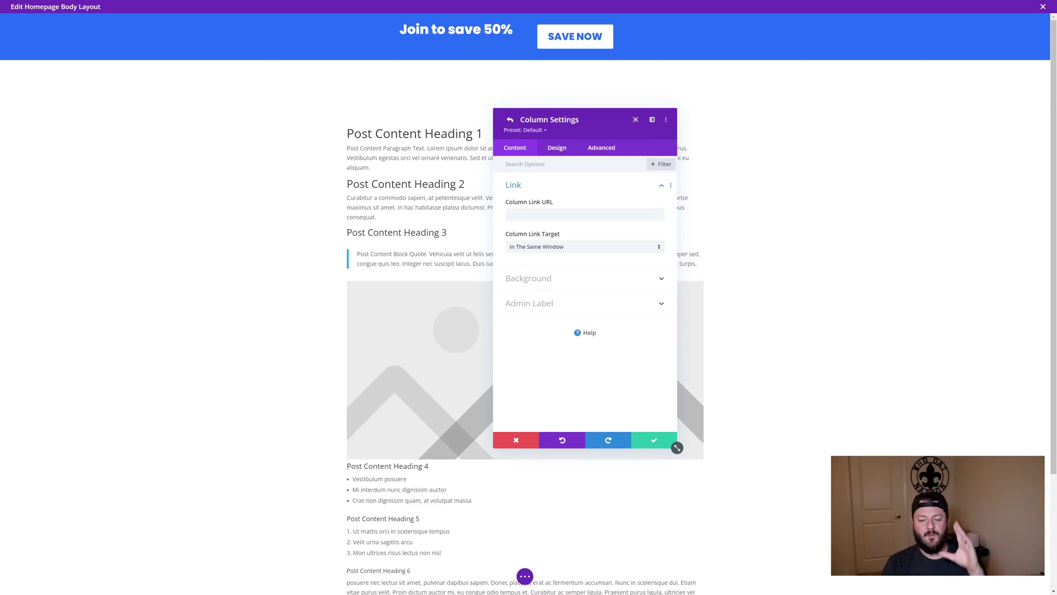
left_click(605, 149)
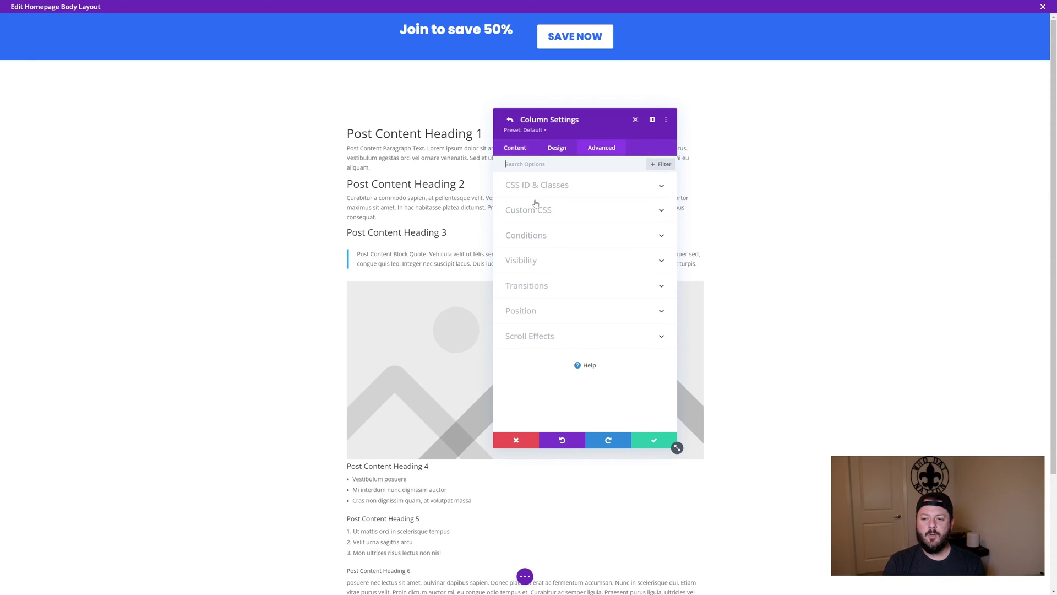
left_click(528, 212)
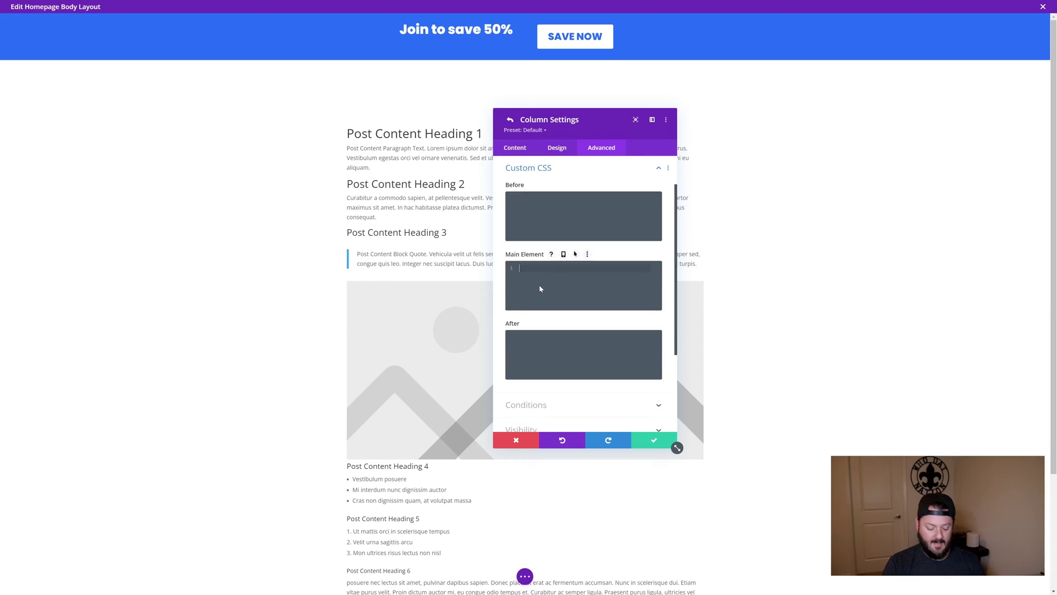
type("argin:auto 0px;")
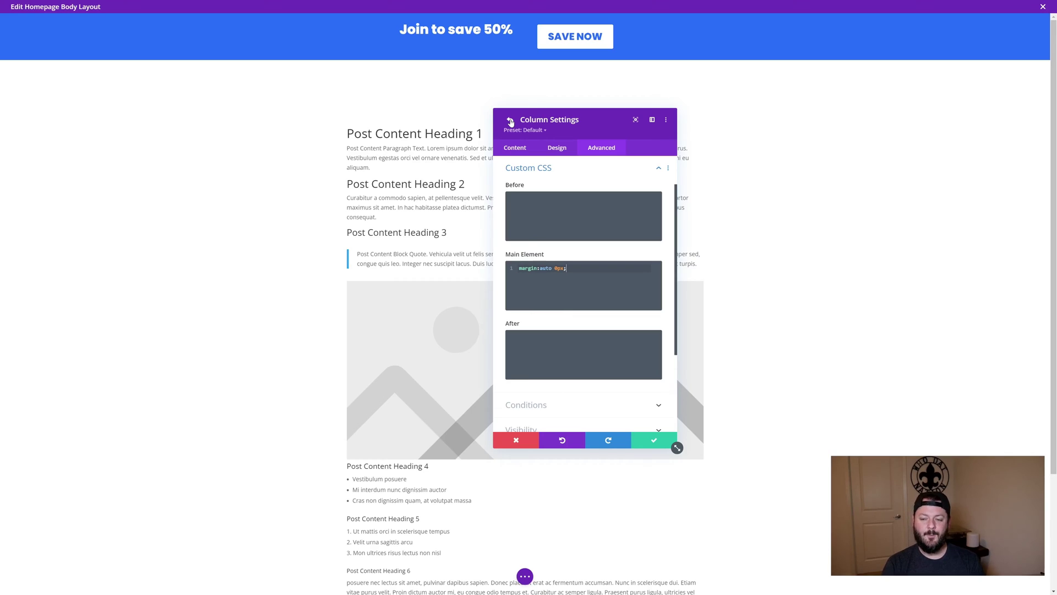
Turn on Equalize Column Heights in the banner row's sizing and save the row.
left_click(510, 121)
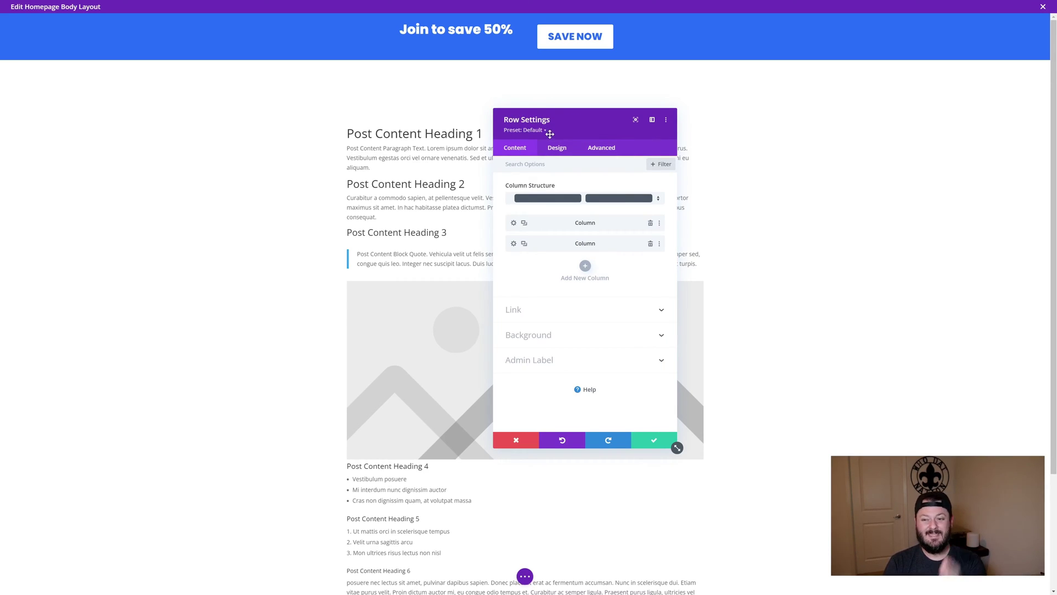
left_click(557, 150)
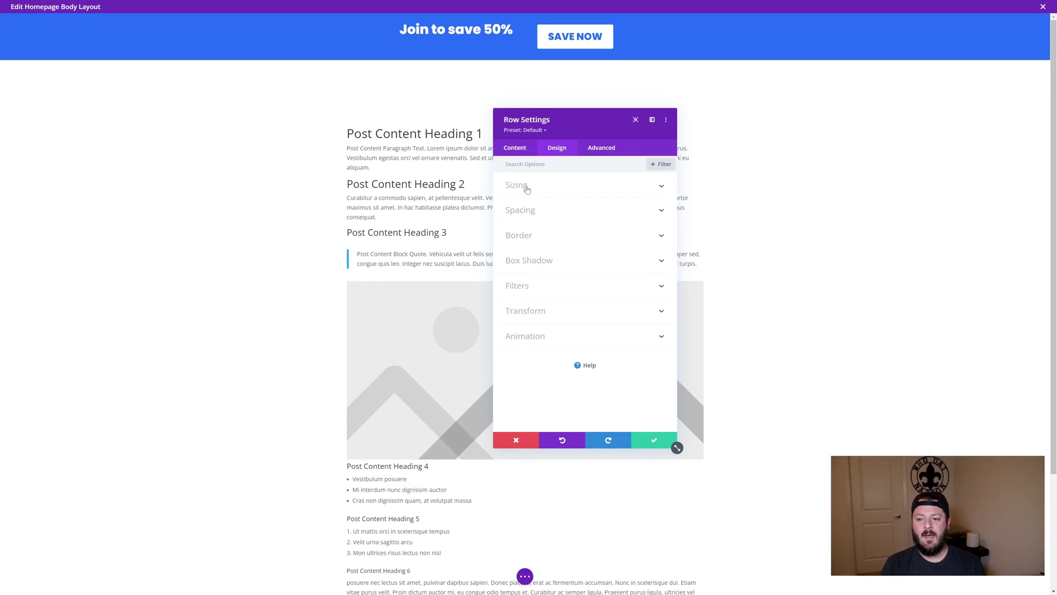
left_click(527, 187)
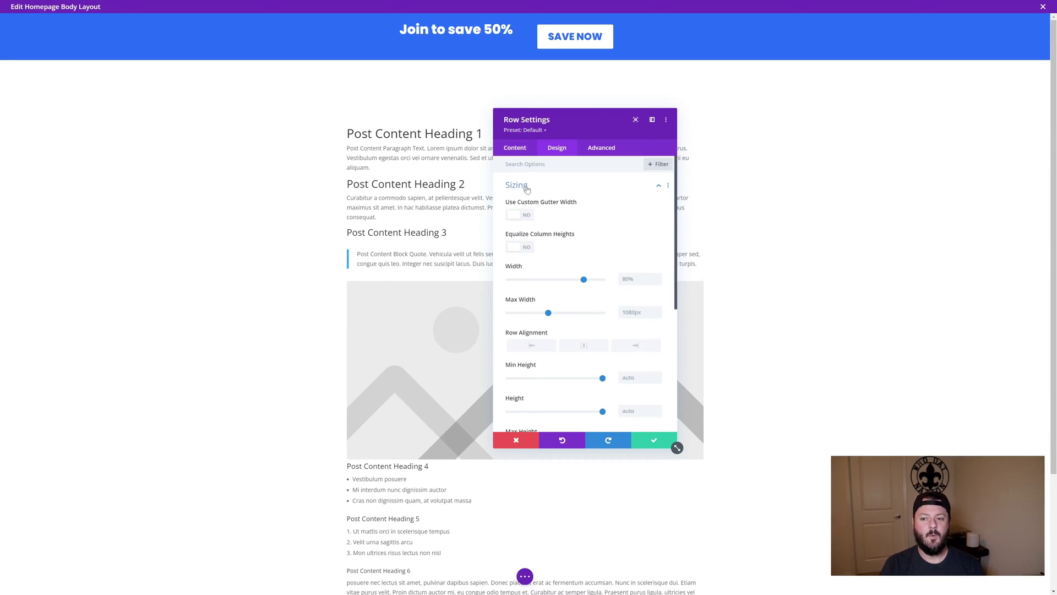
left_click(513, 251)
left_click(649, 444)
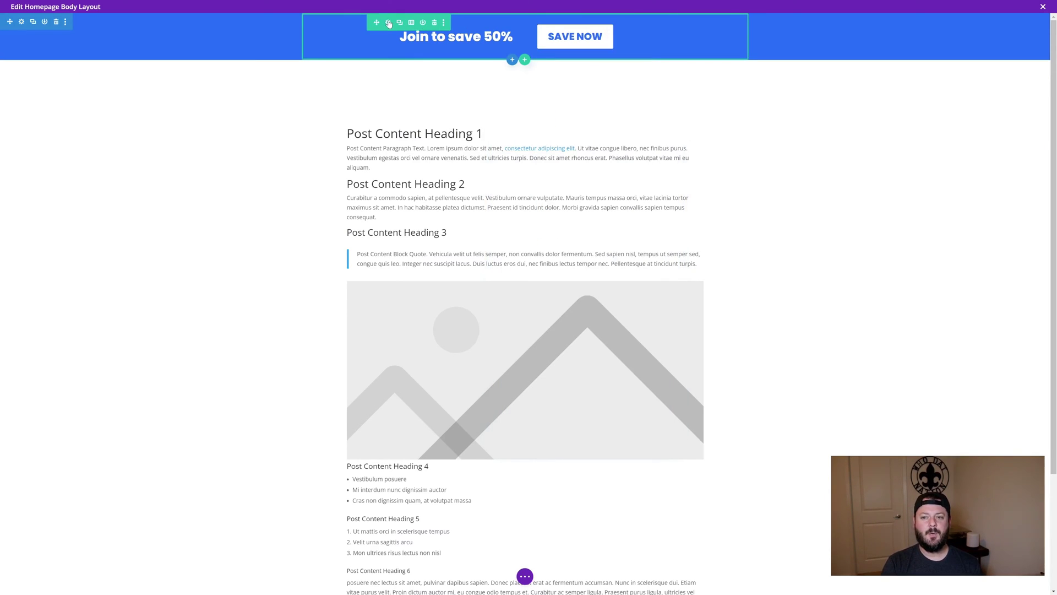
Set the banner row's linked top and bottom padding to 10px and save it.
left_click(387, 24)
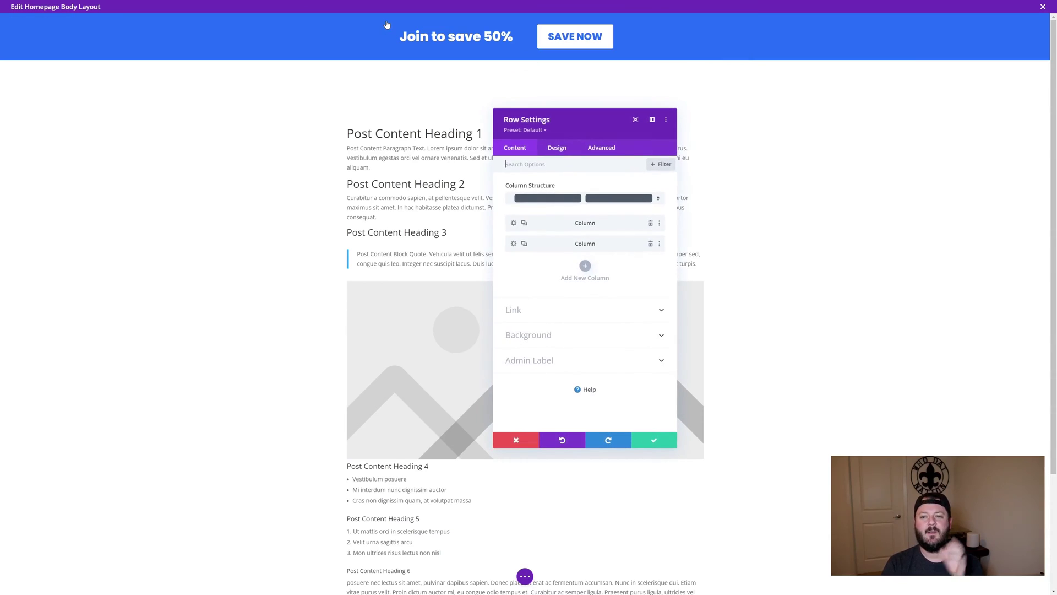
left_click(548, 152)
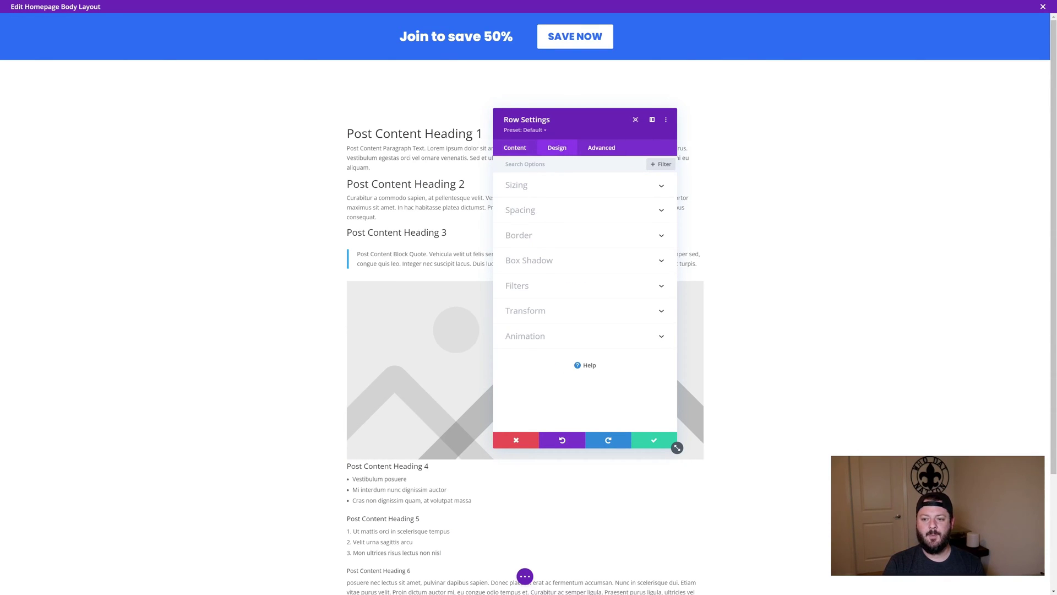
left_click(531, 209)
left_click(562, 241)
type("10px")
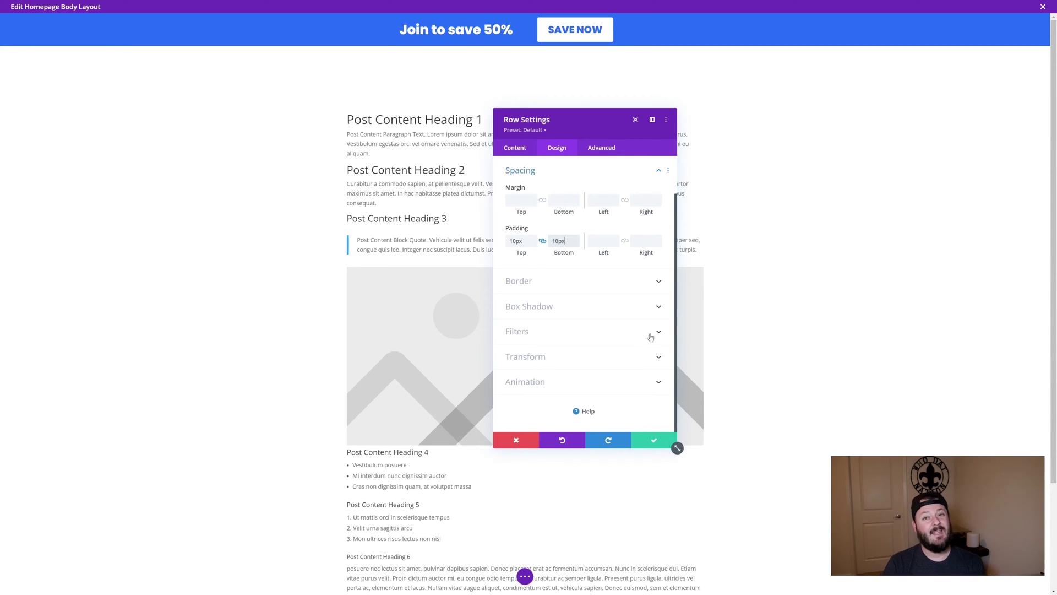
left_click(654, 440)
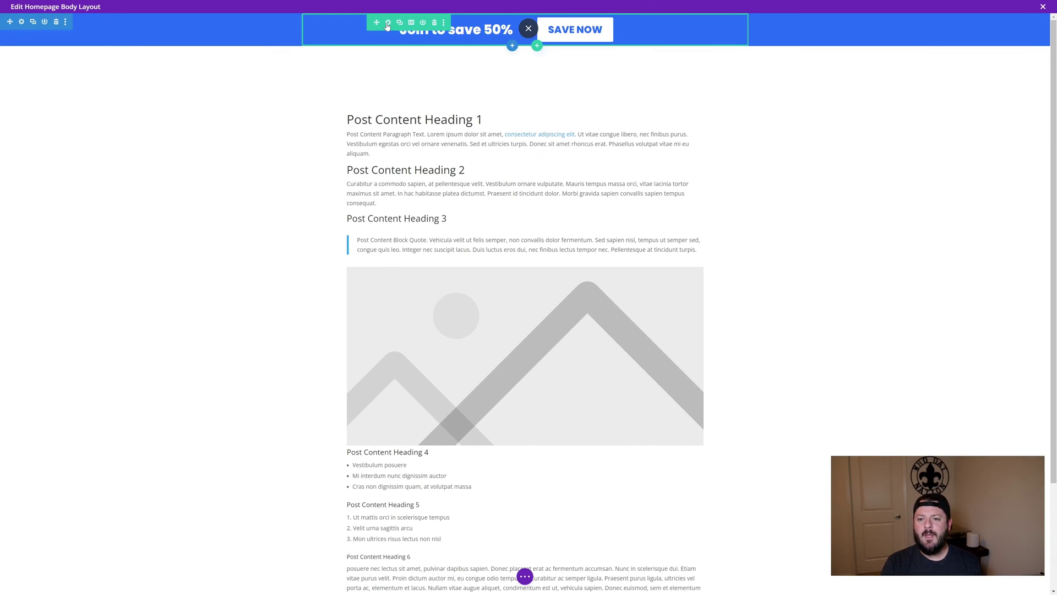
left_click(389, 23)
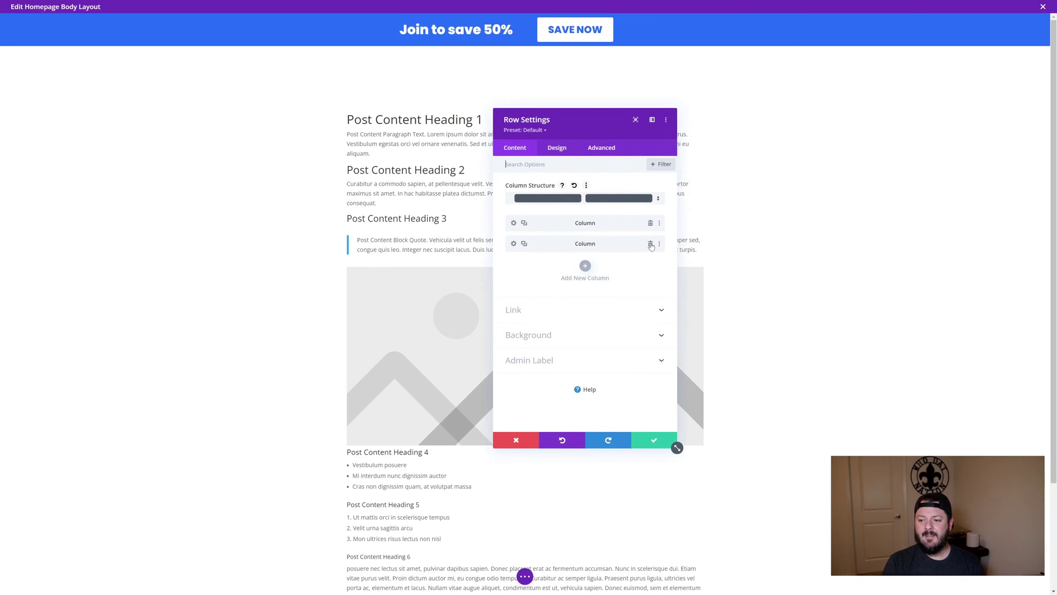
Delete the Save Now button column and centre-align the 'Join to save 50%' heading text.
left_click(650, 244)
left_click(654, 440)
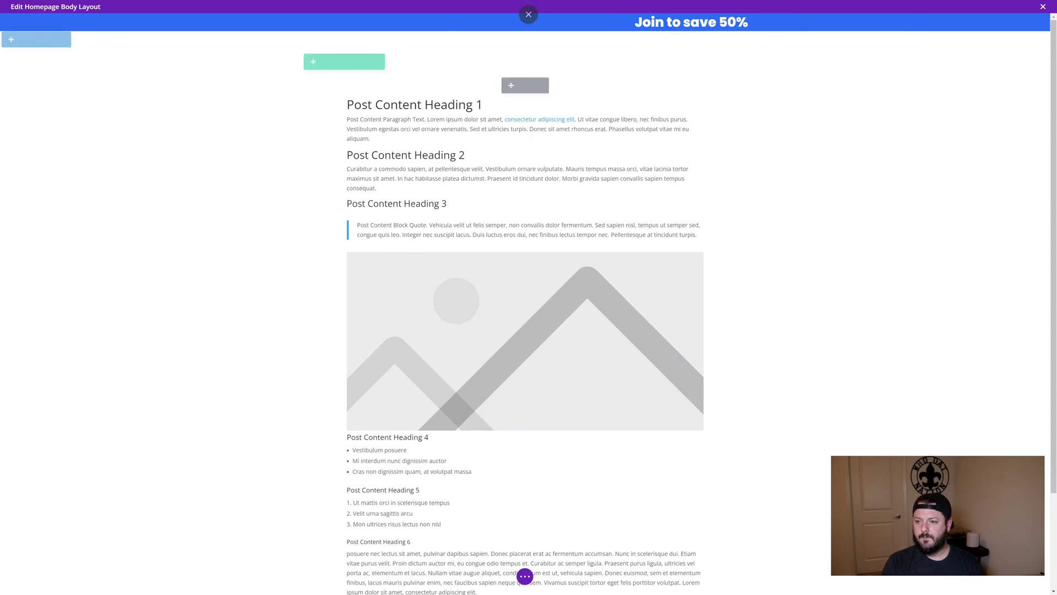
mouse_move(597, 25)
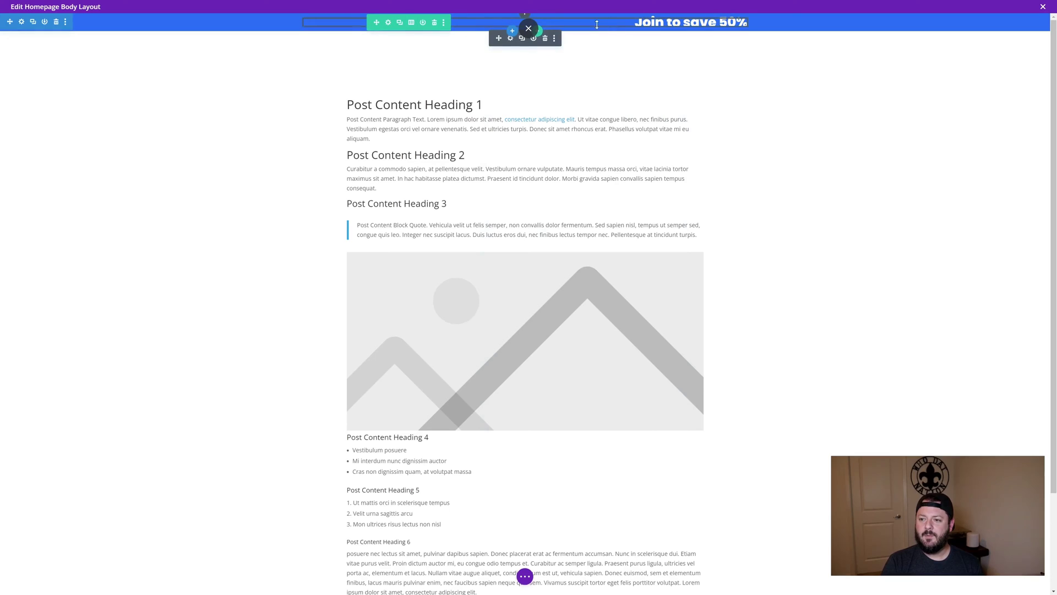
left_click(510, 39)
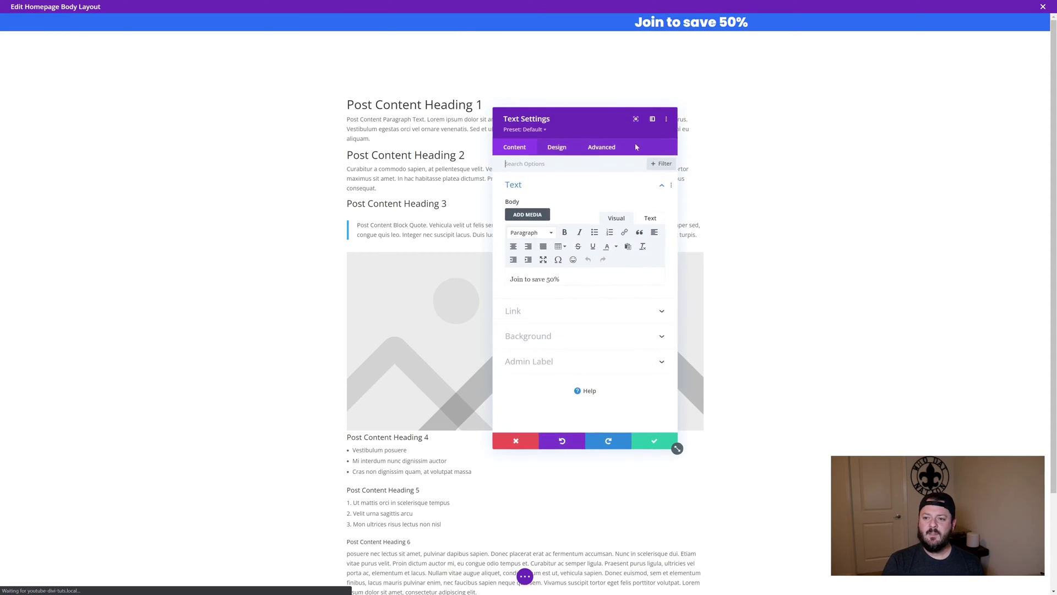
left_click(556, 147)
left_click(529, 197)
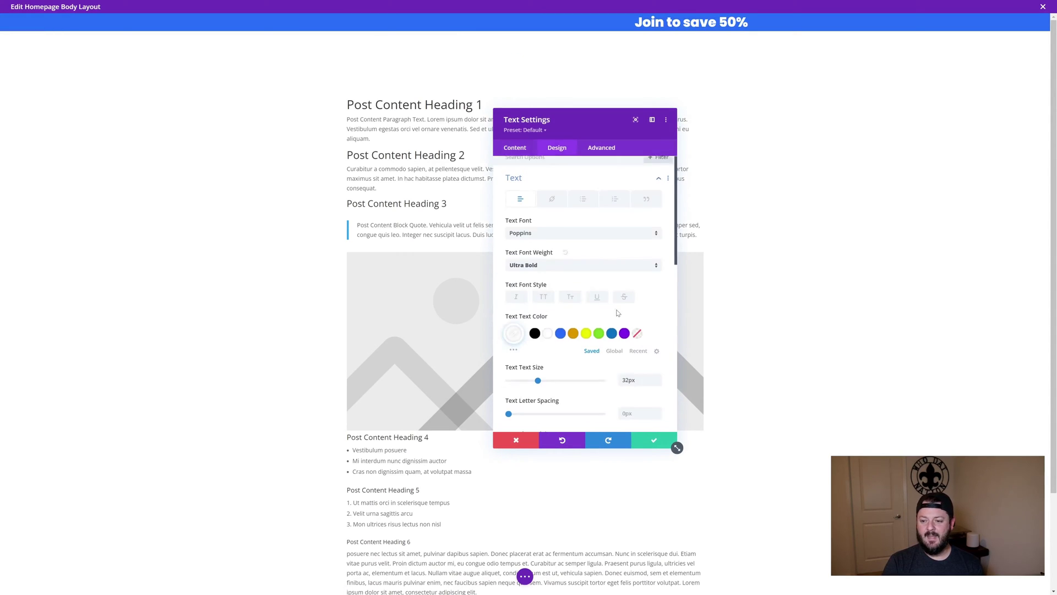
scroll(572, 287, "down", 5)
left_click(563, 362)
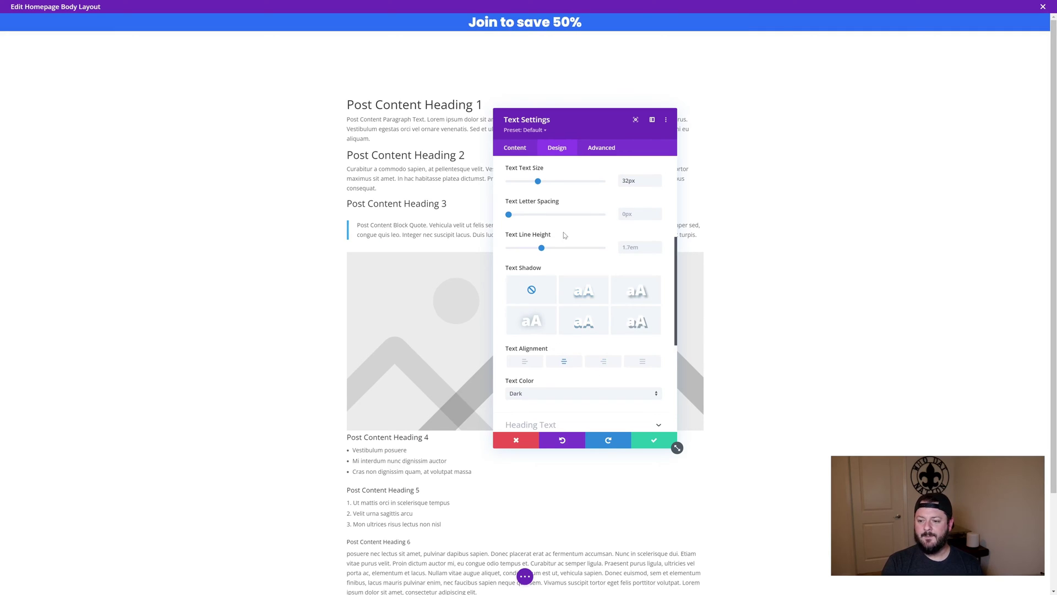
scroll(564, 236, "up", 5)
left_click(654, 440)
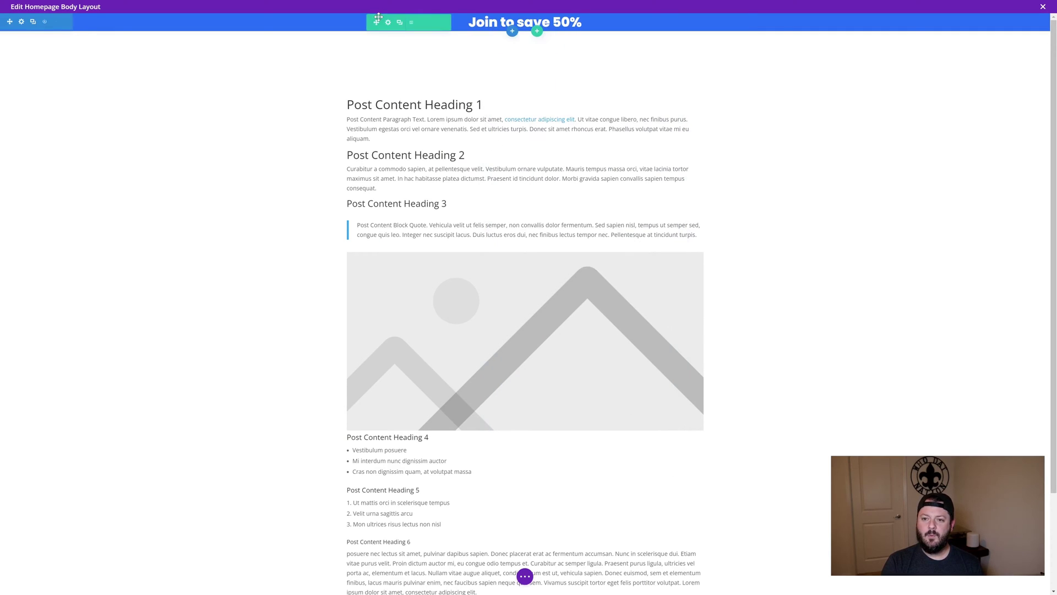
Set the banner row's top and bottom padding to 20px and save.
left_click(388, 23)
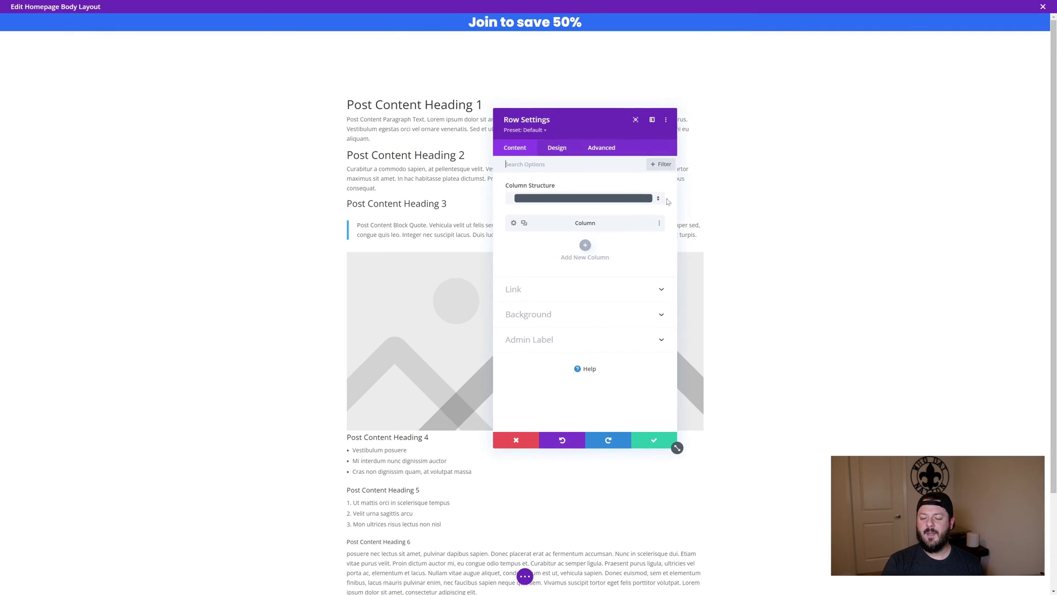
left_click(554, 147)
left_click(542, 208)
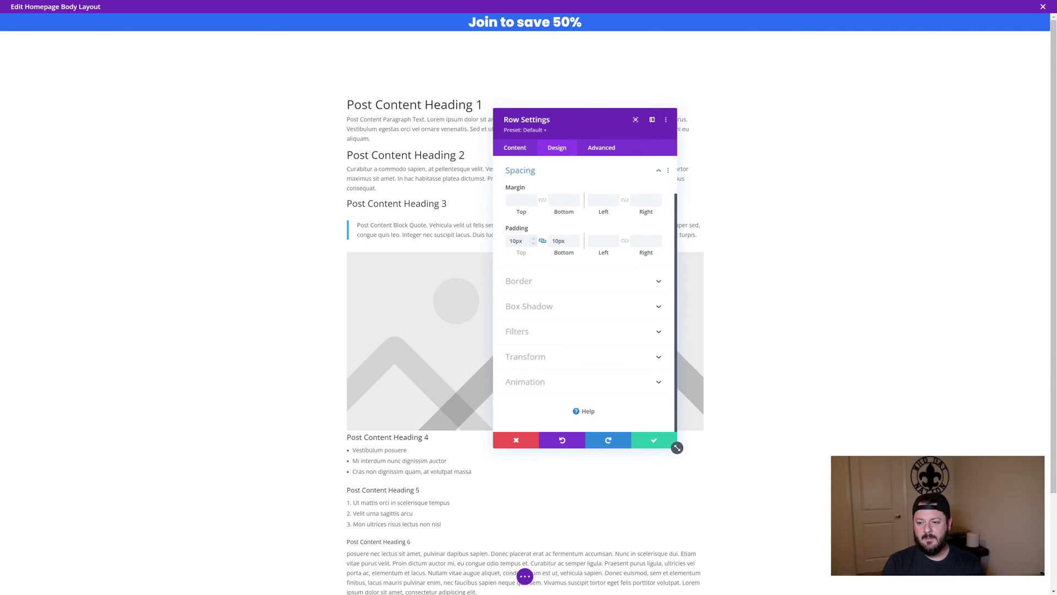
left_click_drag(515, 253, 529, 253)
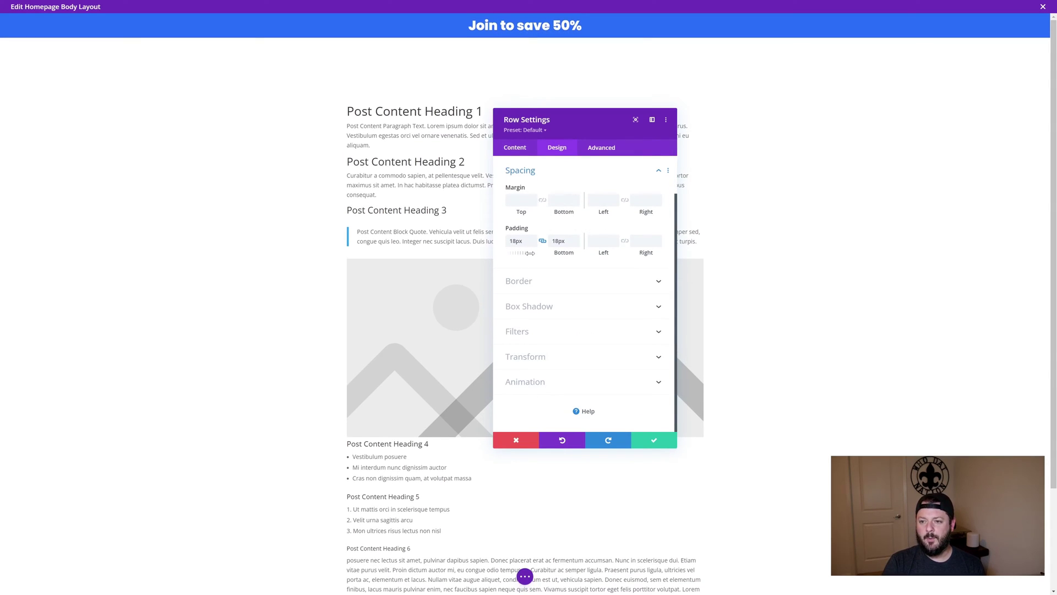
left_click(516, 240)
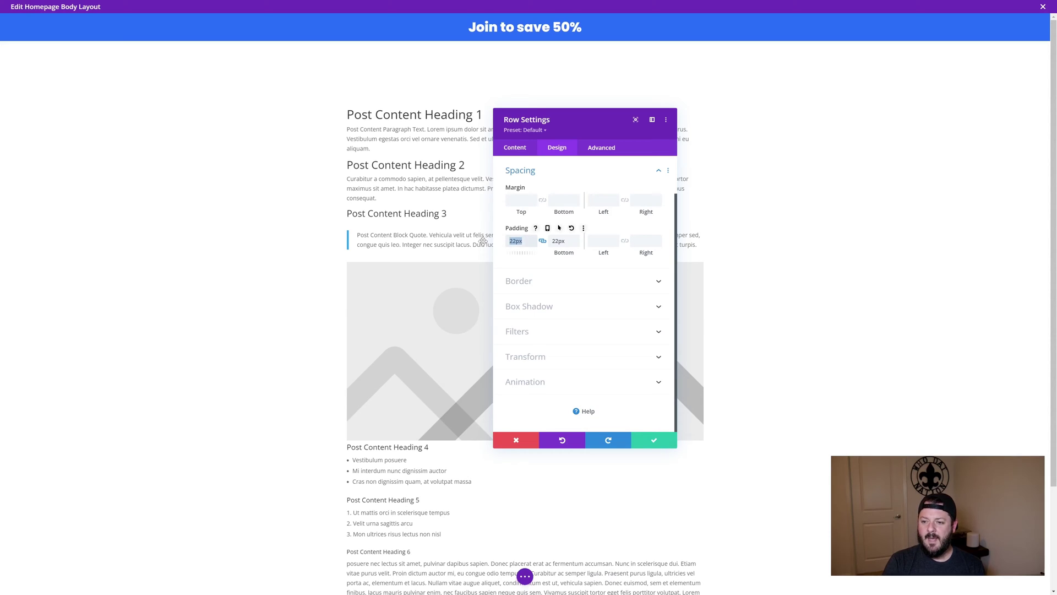
type("20px")
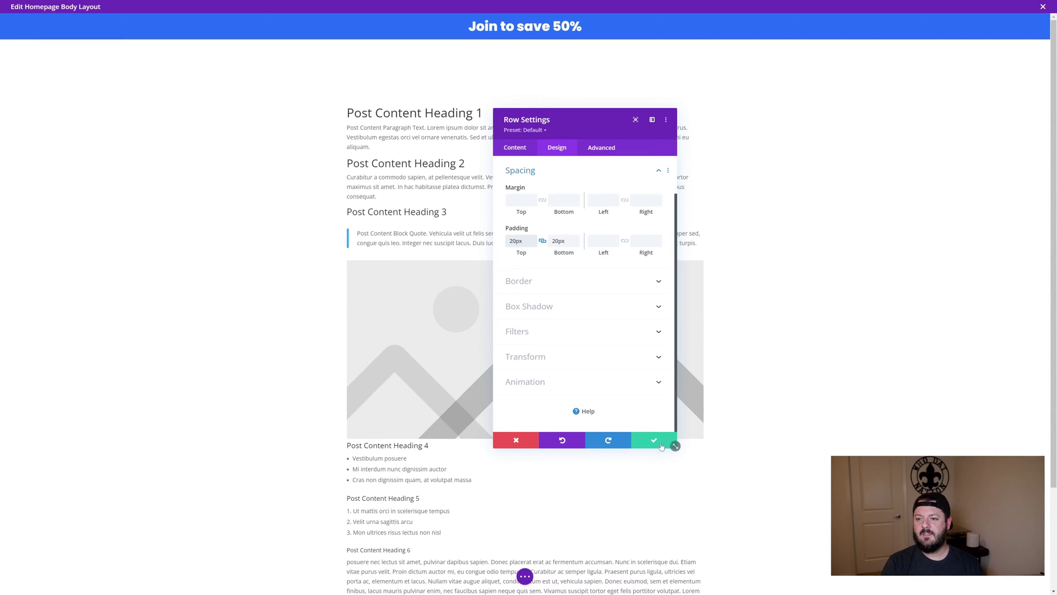
left_click(652, 441)
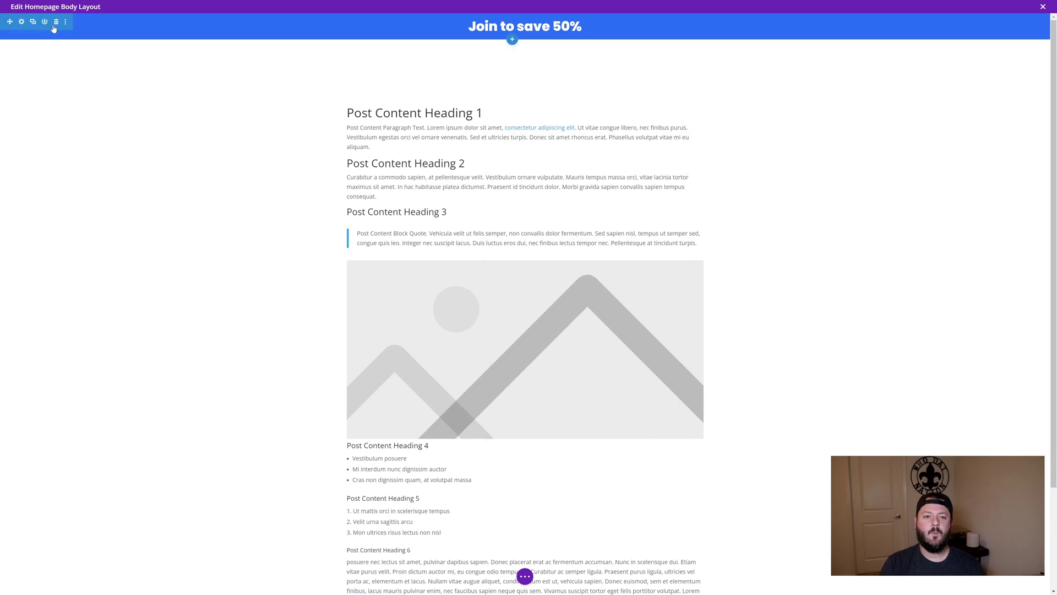
Set the banner section's link URL to '#'.
left_click(22, 22)
left_click(523, 190)
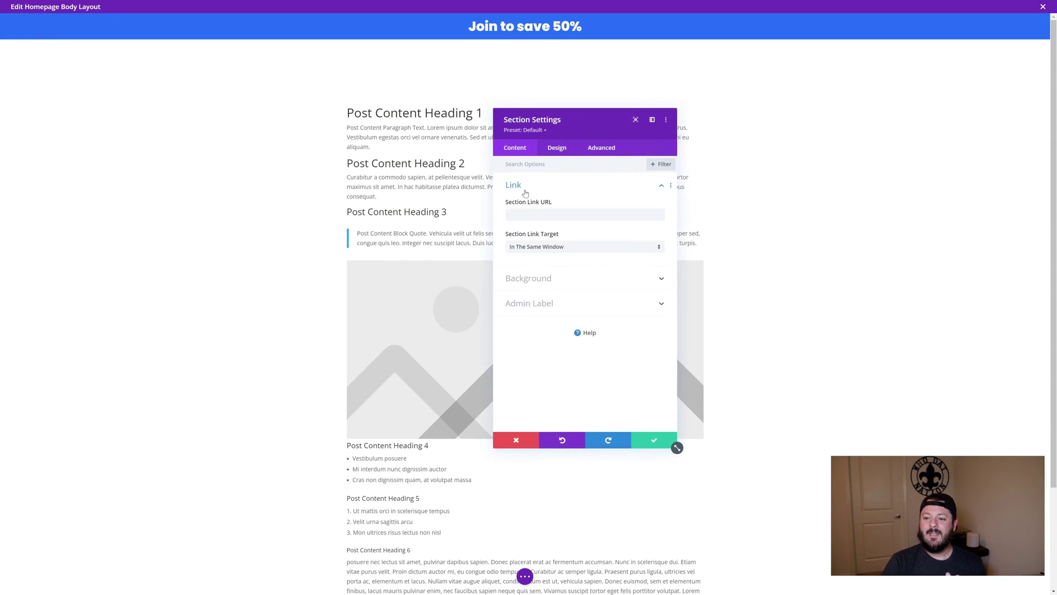
left_click(510, 214)
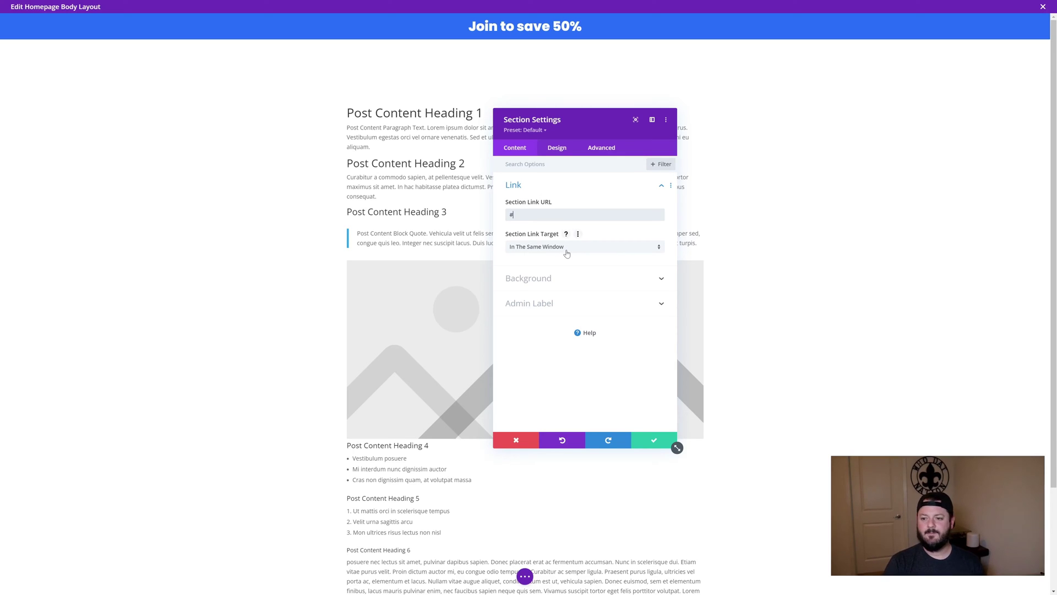
left_click(520, 184)
Make the section background turn black on hover with a 300ms transition, and save.
left_click(548, 216)
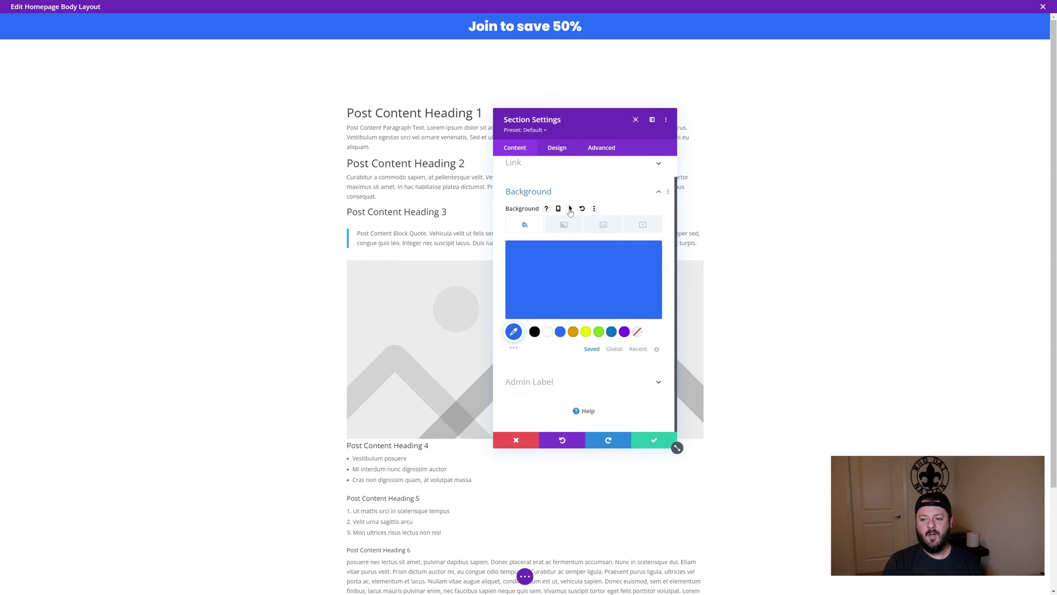
left_click(570, 211)
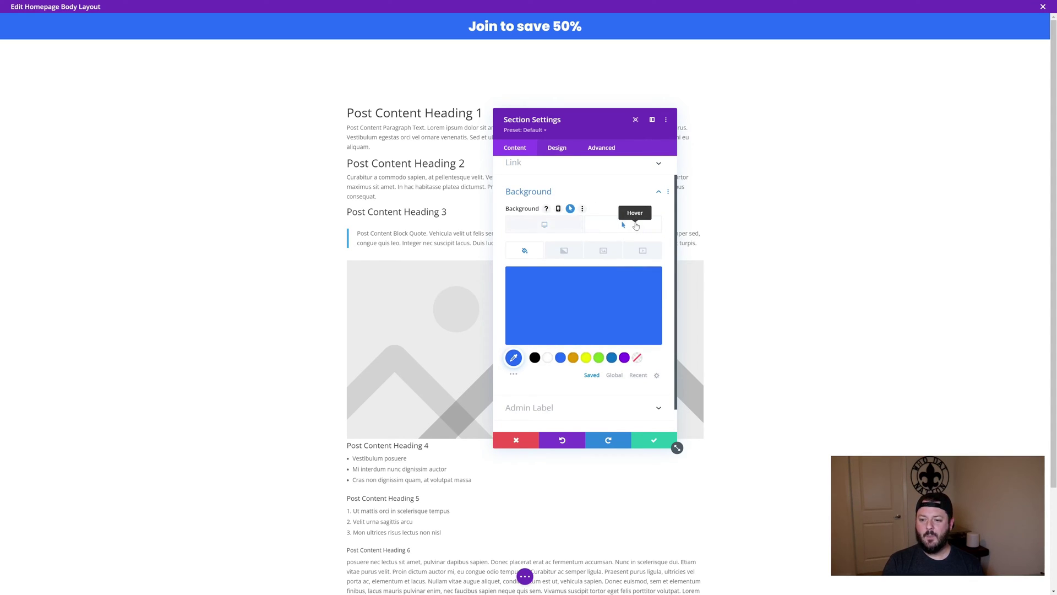
left_click(535, 359)
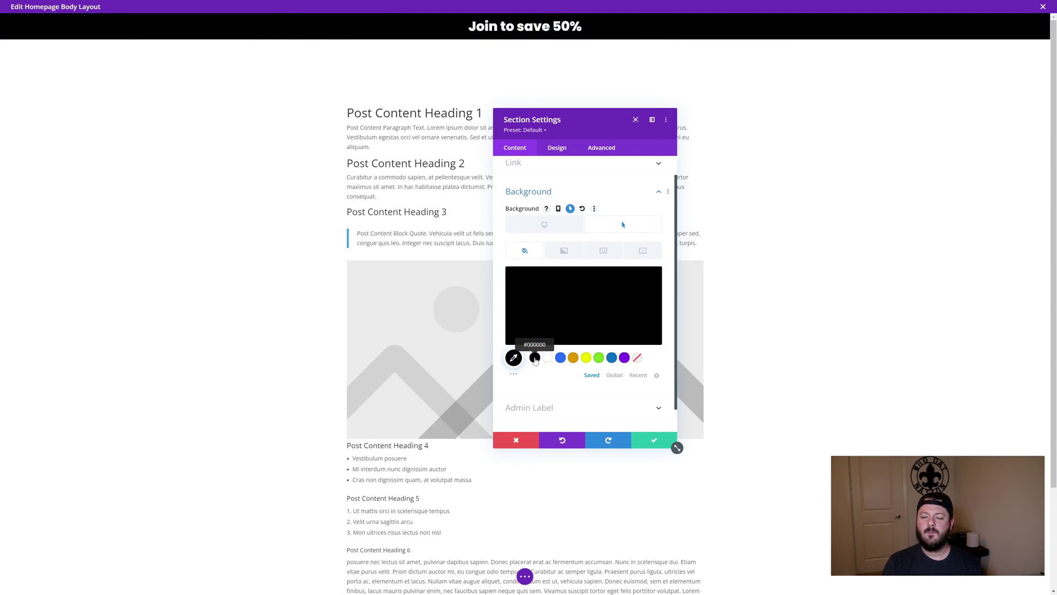
left_click(602, 148)
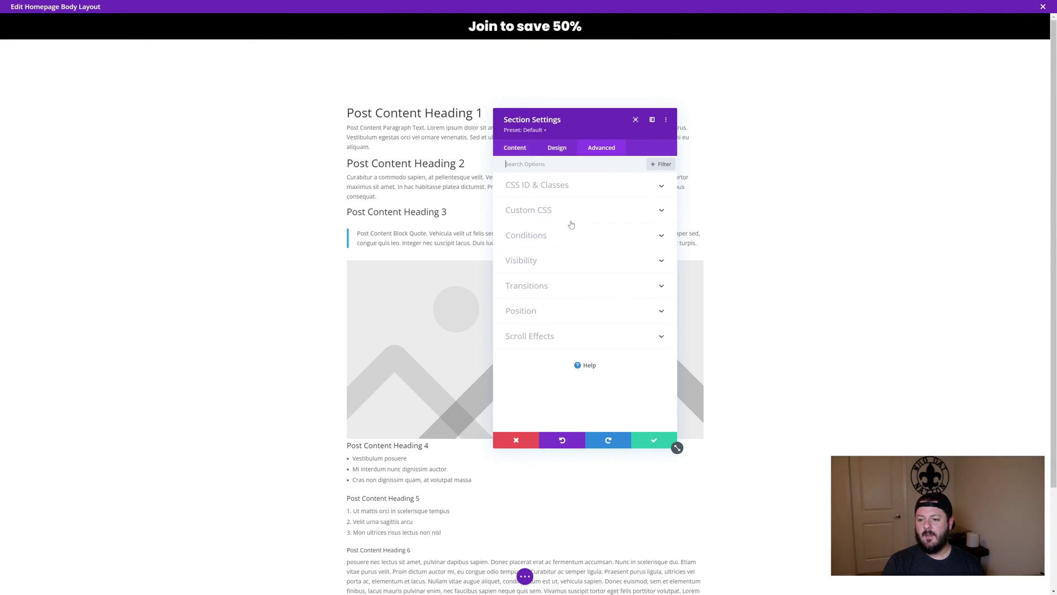
left_click(528, 285)
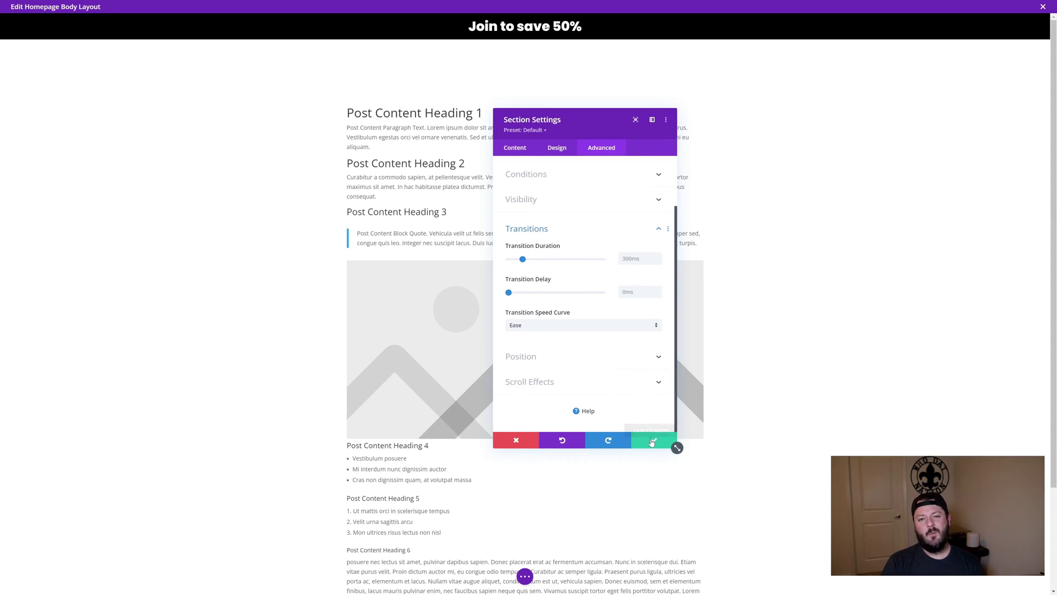
left_click(652, 442)
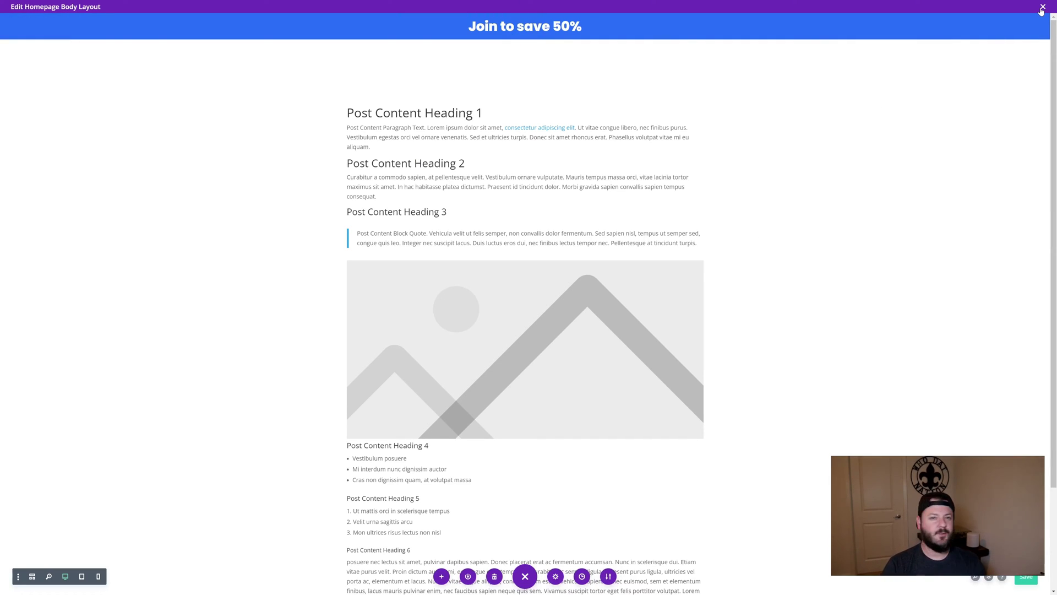
Exit the homepage Custom Body editor and save the Theme Builder changes.
left_click(1042, 8)
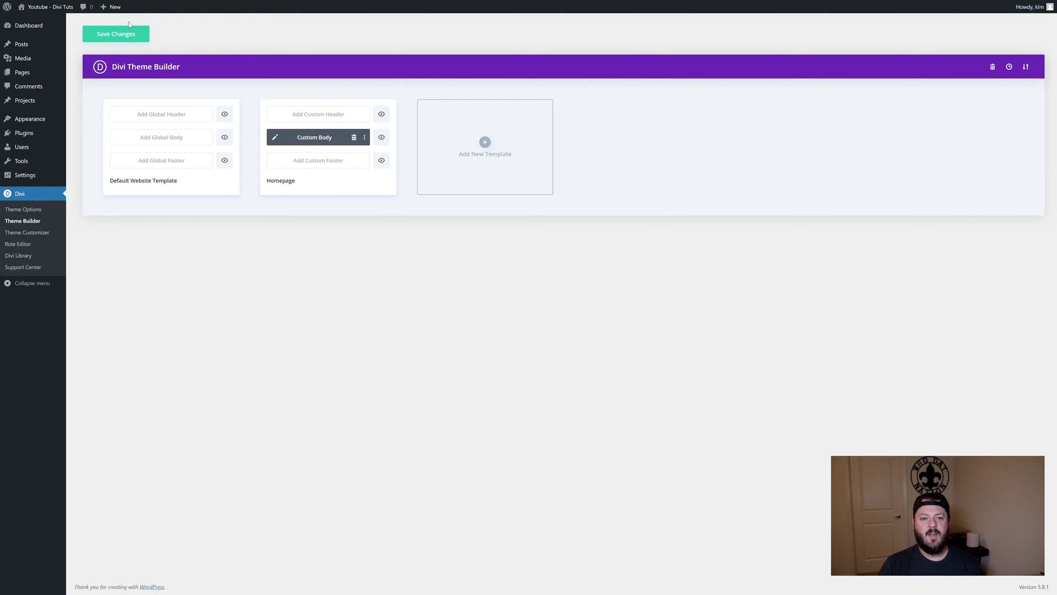
left_click(123, 36)
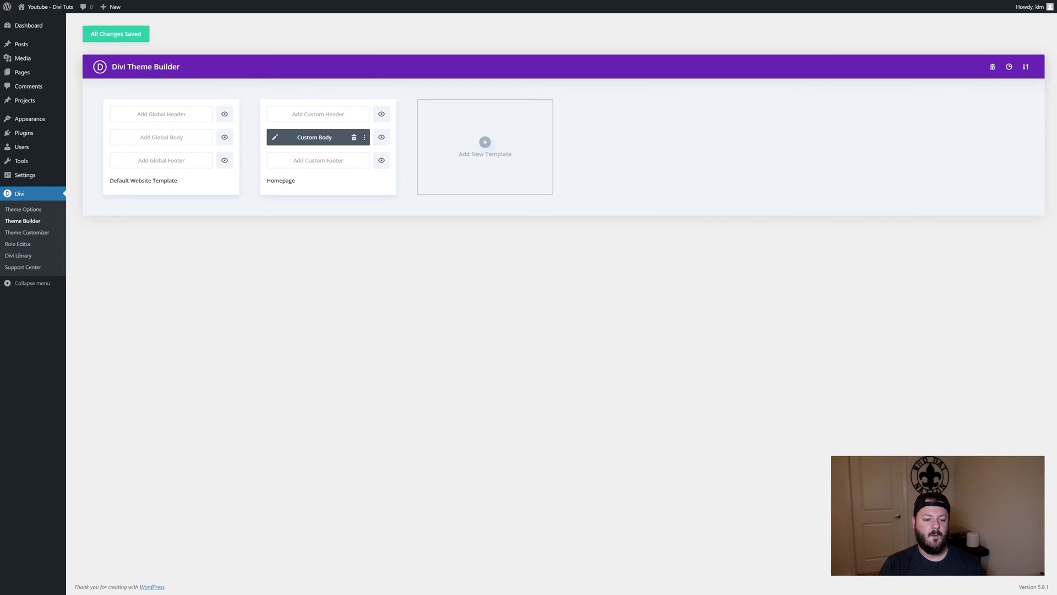
View the live homepage's blue 'Join to save 50%' bar, then return to the Dashboard.
left_click(43, 12)
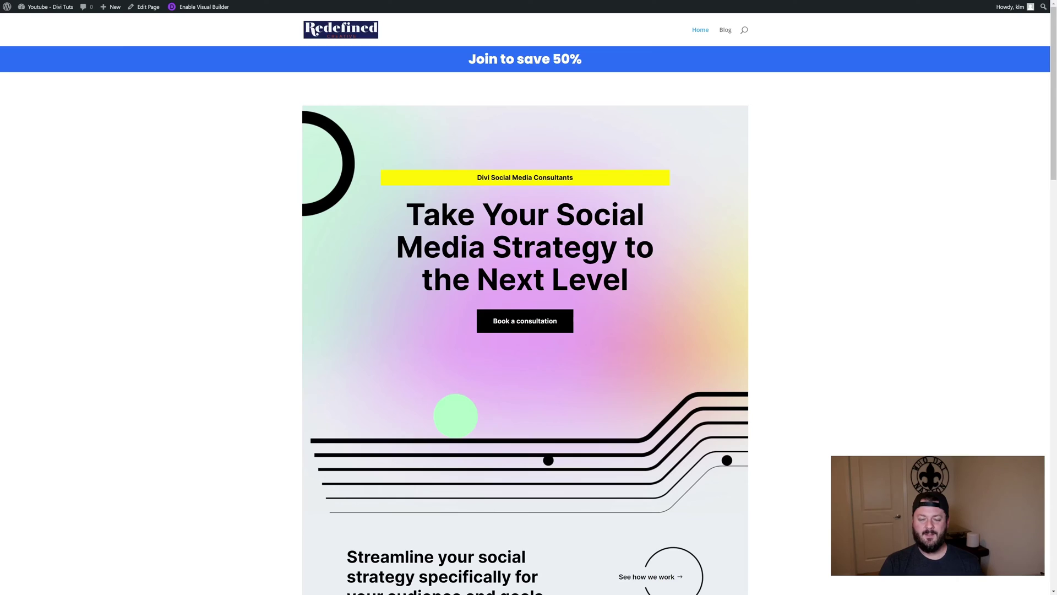
left_click(43, 8)
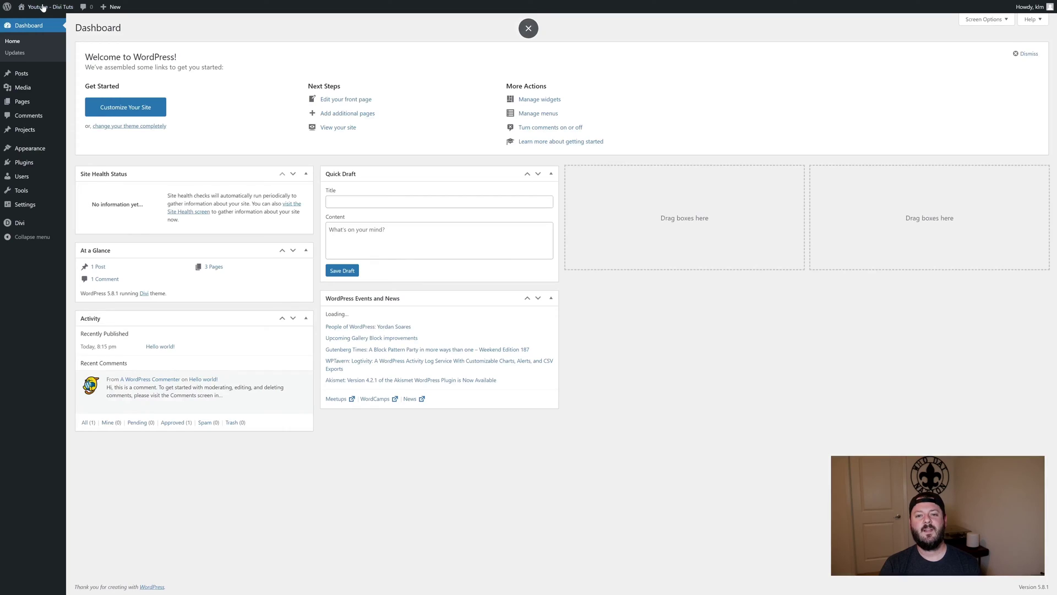
Reopen the Homepage template's Custom Body layout in Divi Theme Builder.
mouse_move(21, 223)
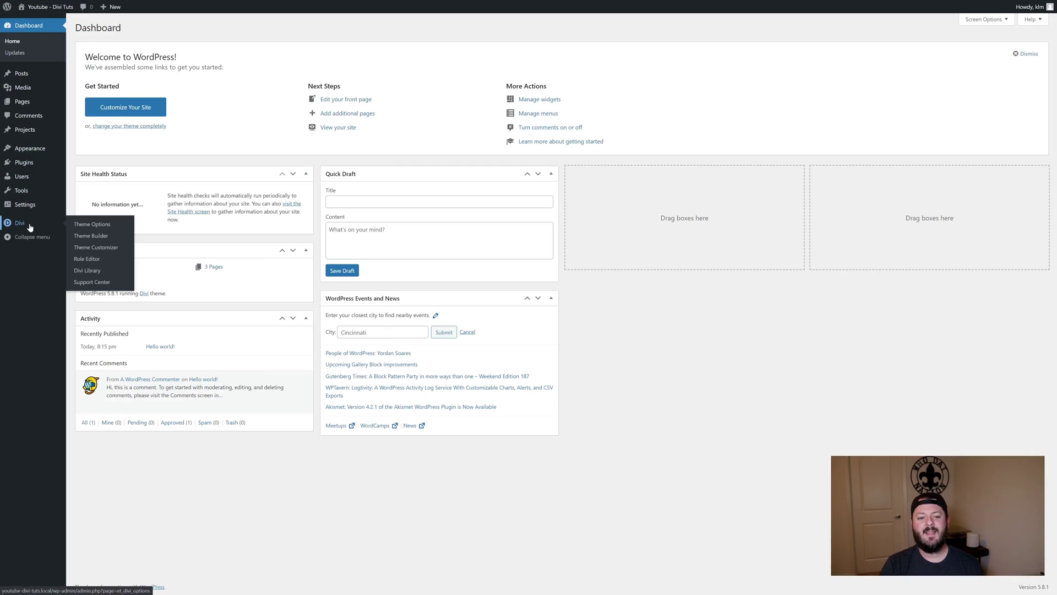
left_click(88, 240)
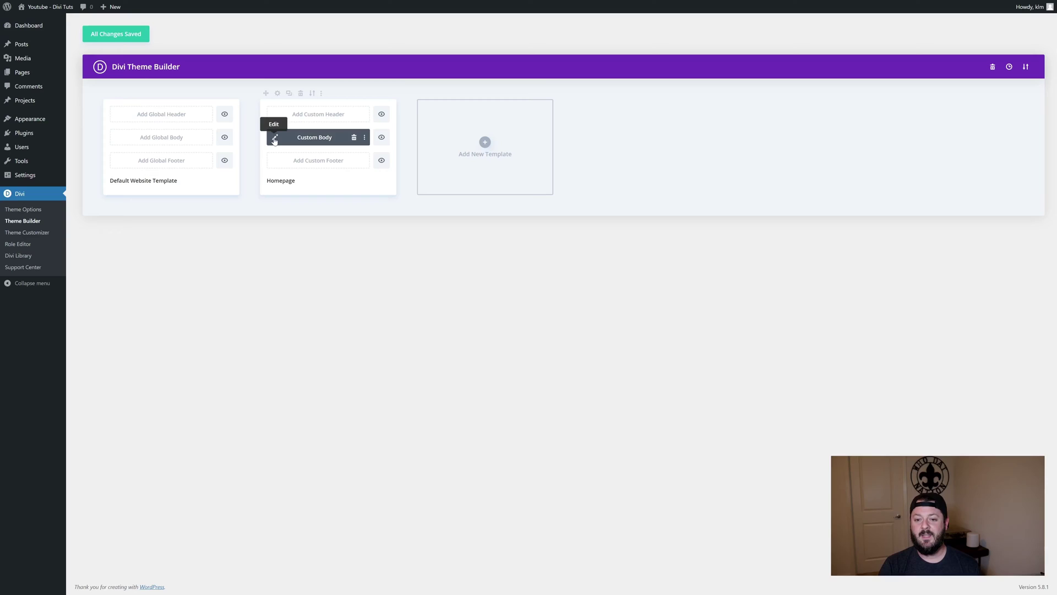
left_click(274, 138)
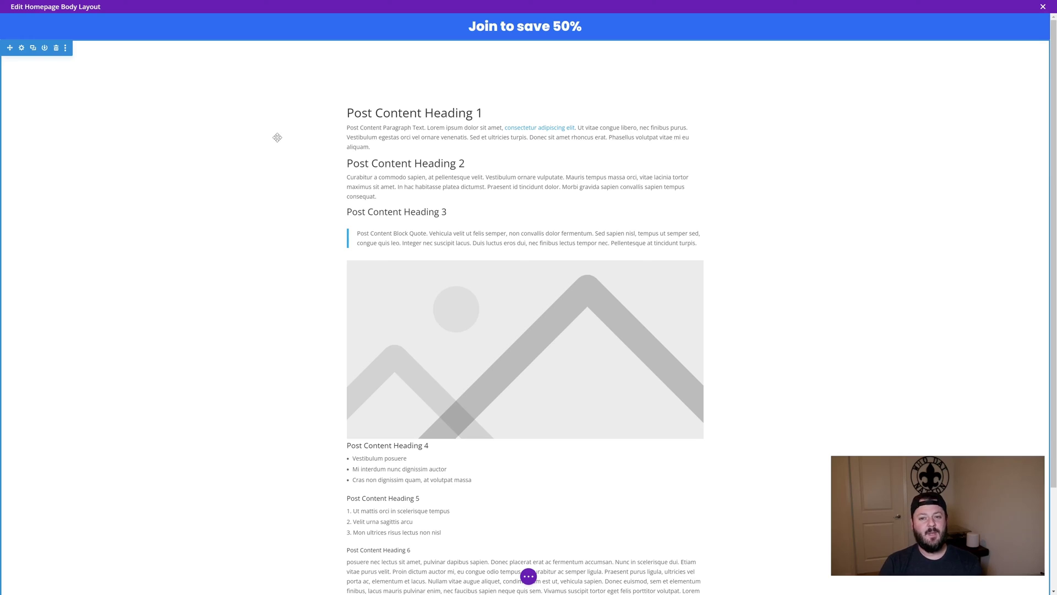
mouse_move(483, 132)
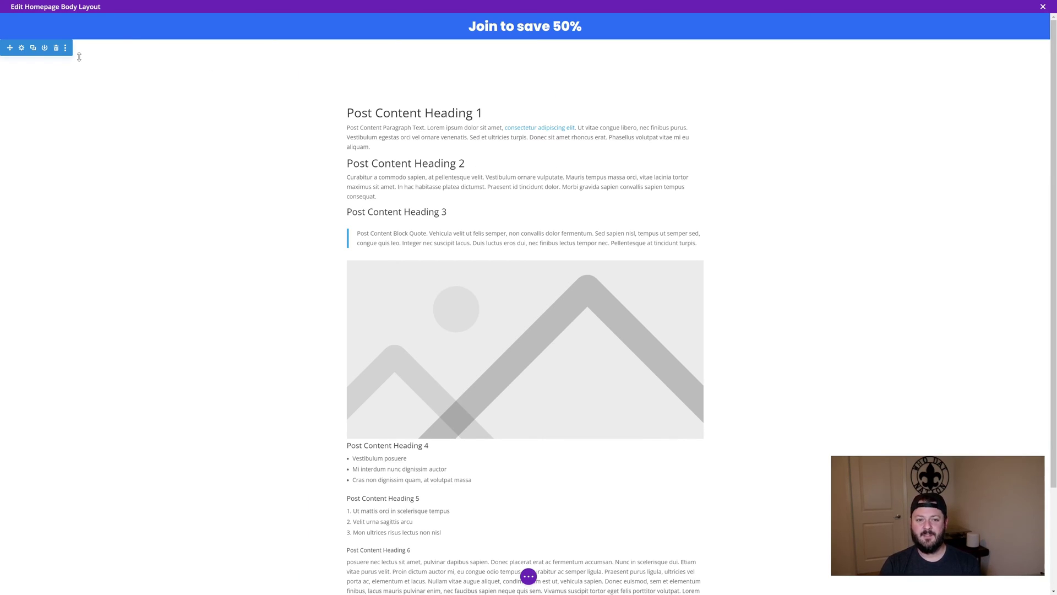
Set the bar's section padding to 0px on all sides and save.
left_click(22, 48)
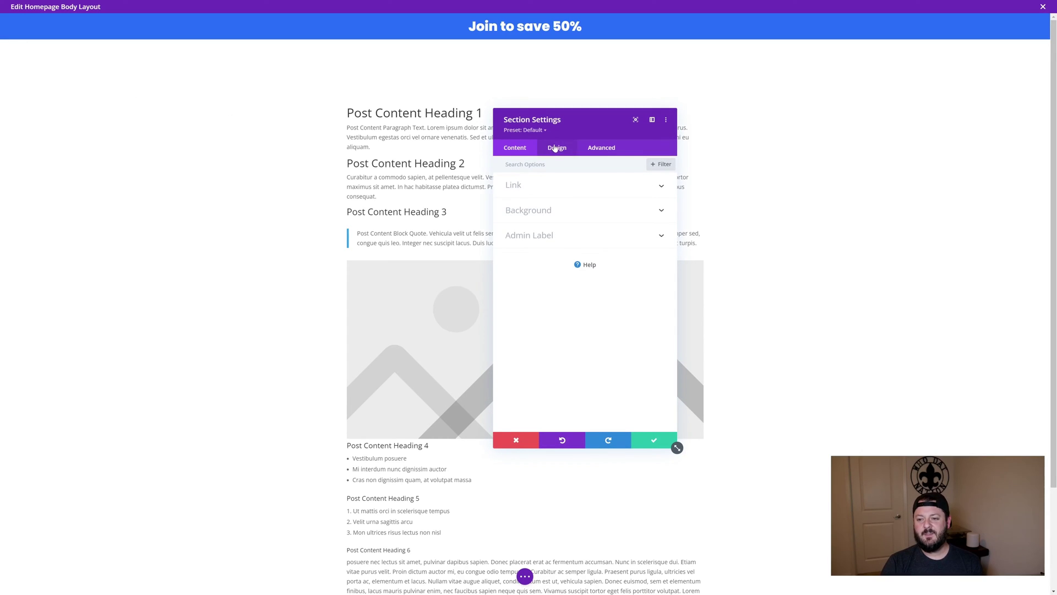
left_click(555, 148)
left_click(534, 267)
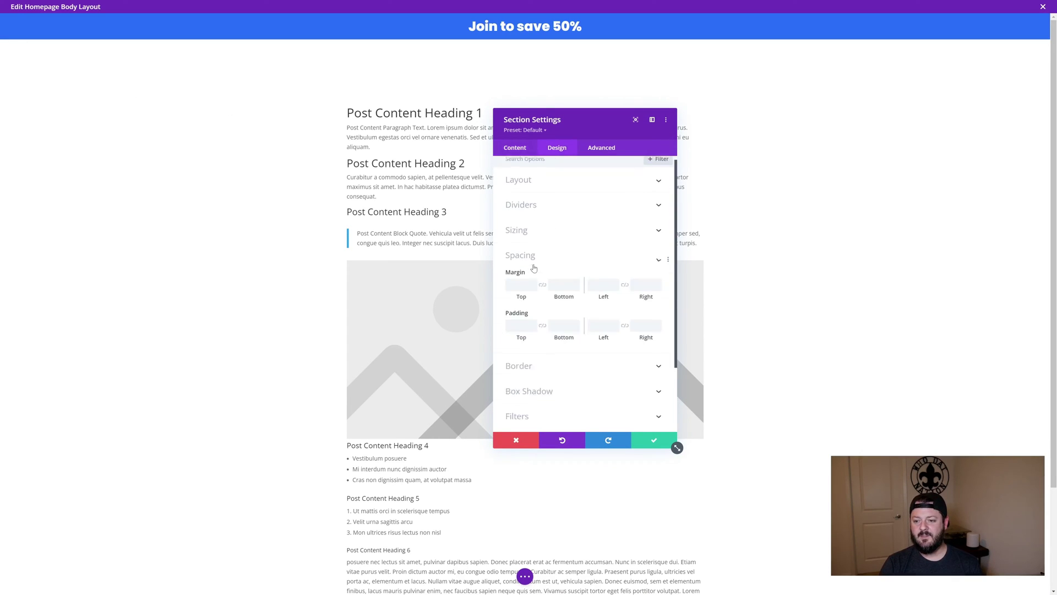
left_click(542, 240)
left_click(624, 240)
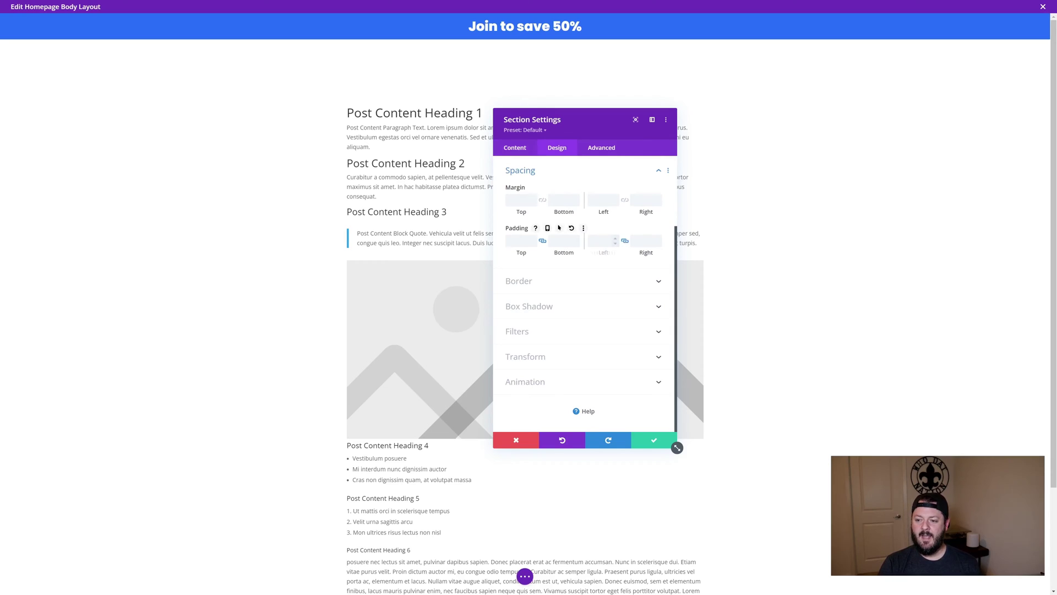
left_click(603, 240)
type("0")
left_click(562, 240)
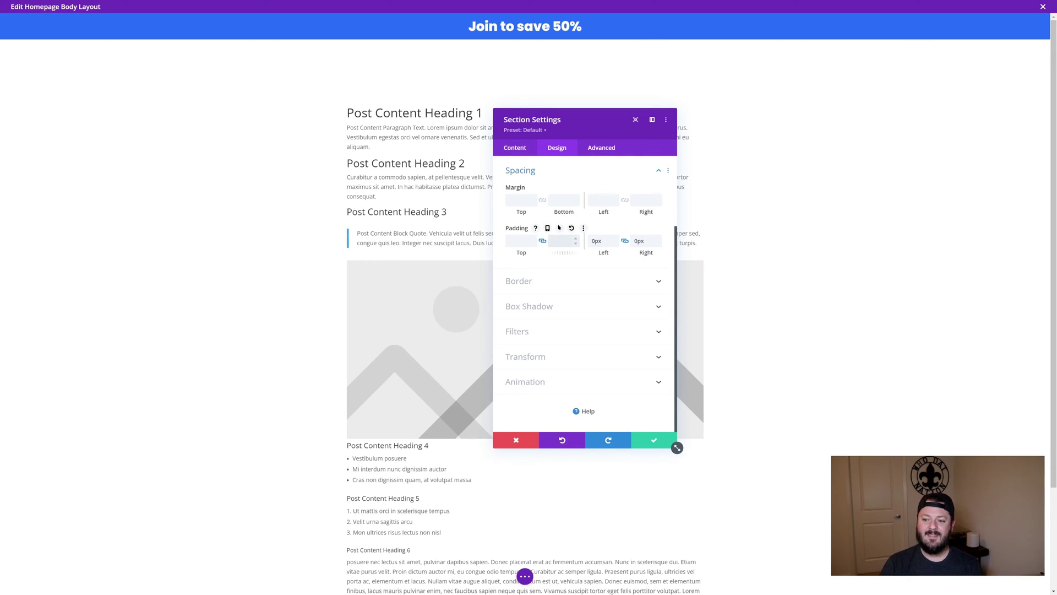
type("0")
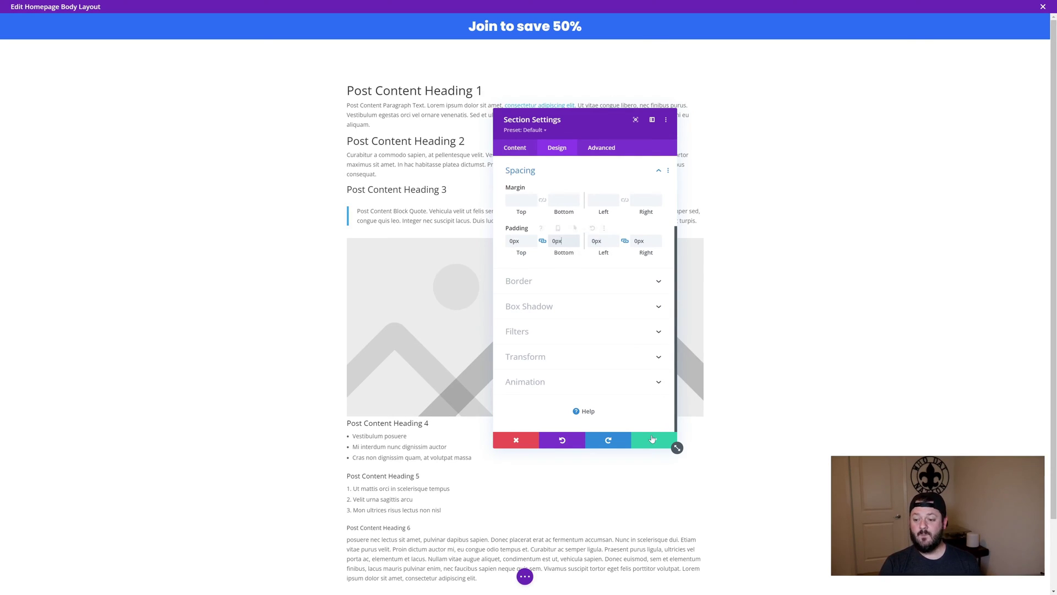
left_click(654, 440)
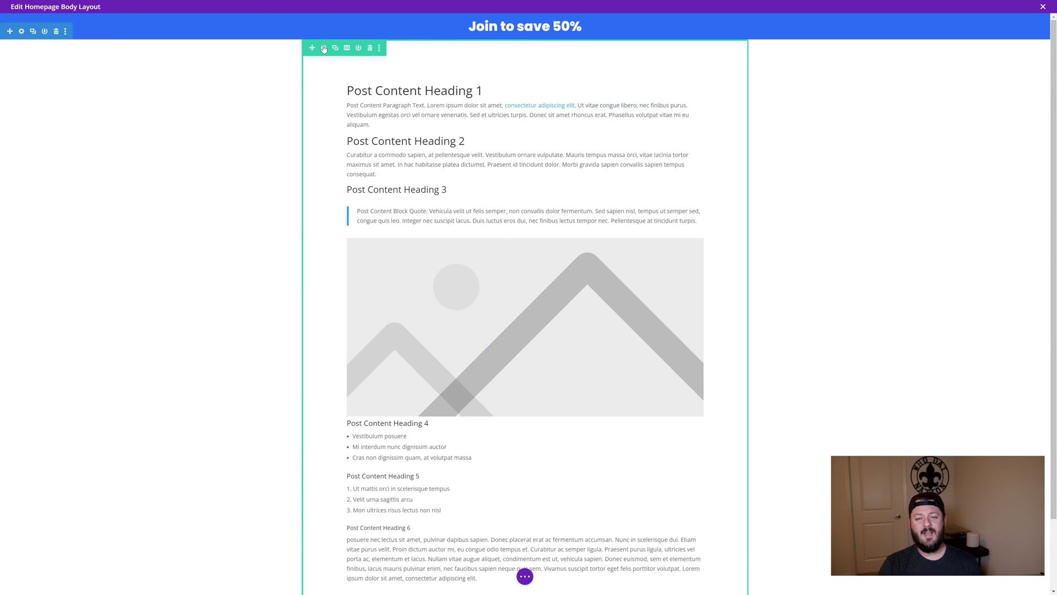
Set the banner row's max width and width to 100%, centre-aligned, and save.
left_click(323, 49)
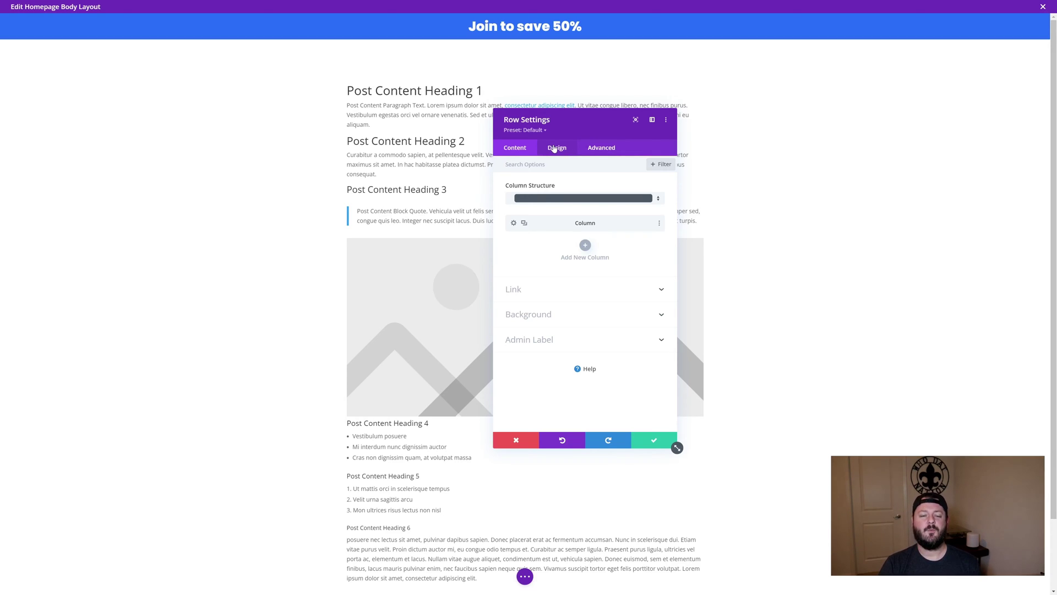
left_click(554, 148)
left_click(529, 187)
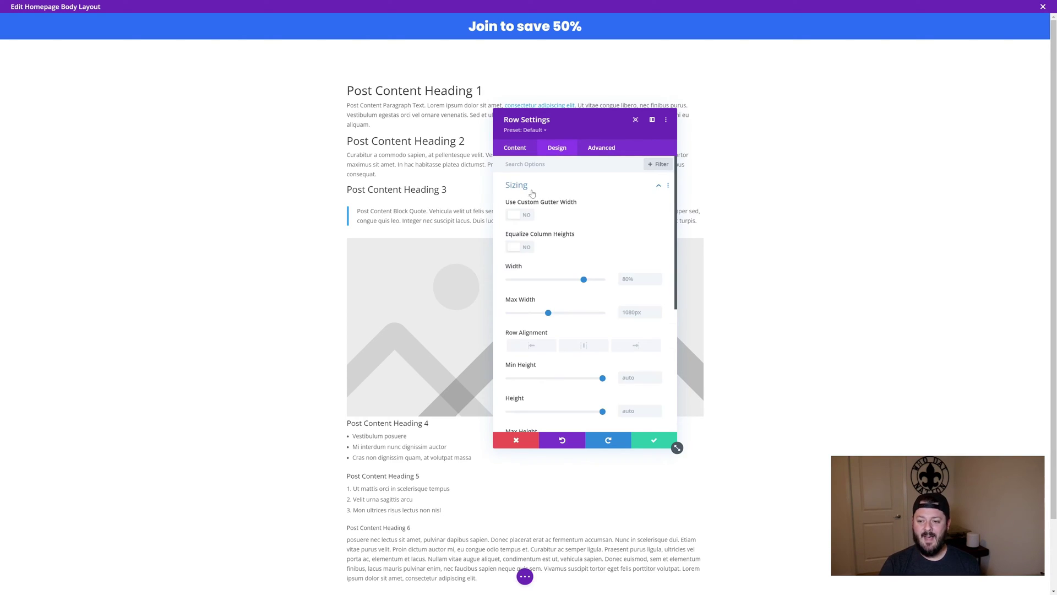
left_click(647, 311)
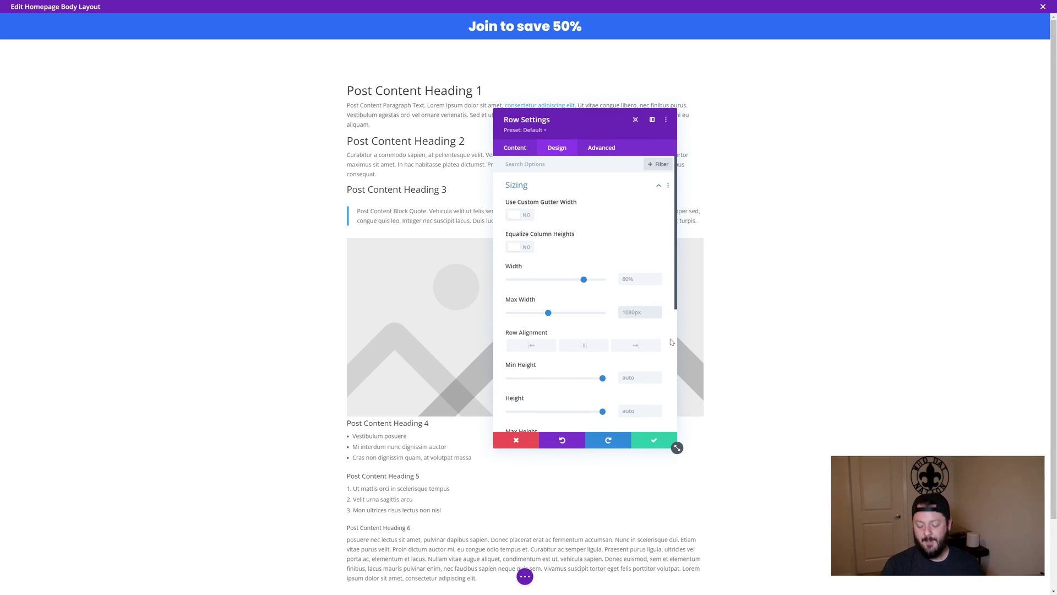
key("ctrl+a")
type("1")
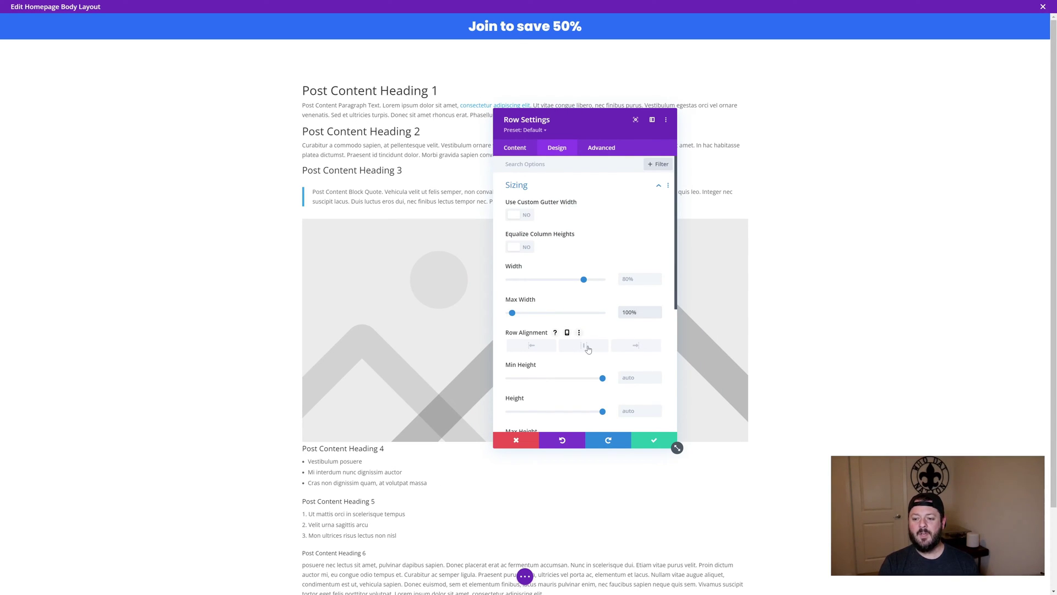
left_click(584, 346)
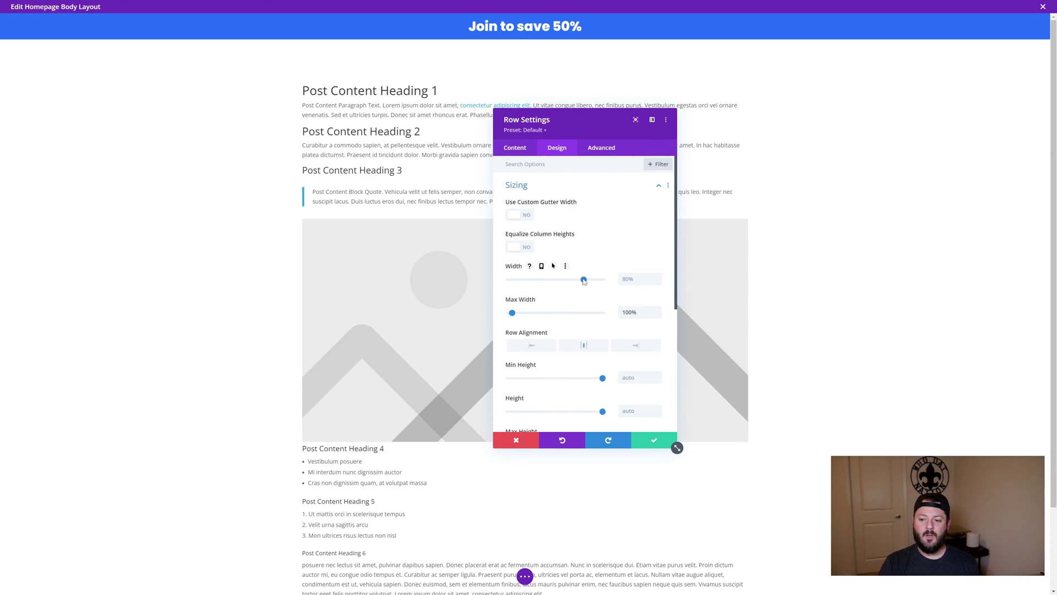
left_click_drag(589, 282, 639, 288)
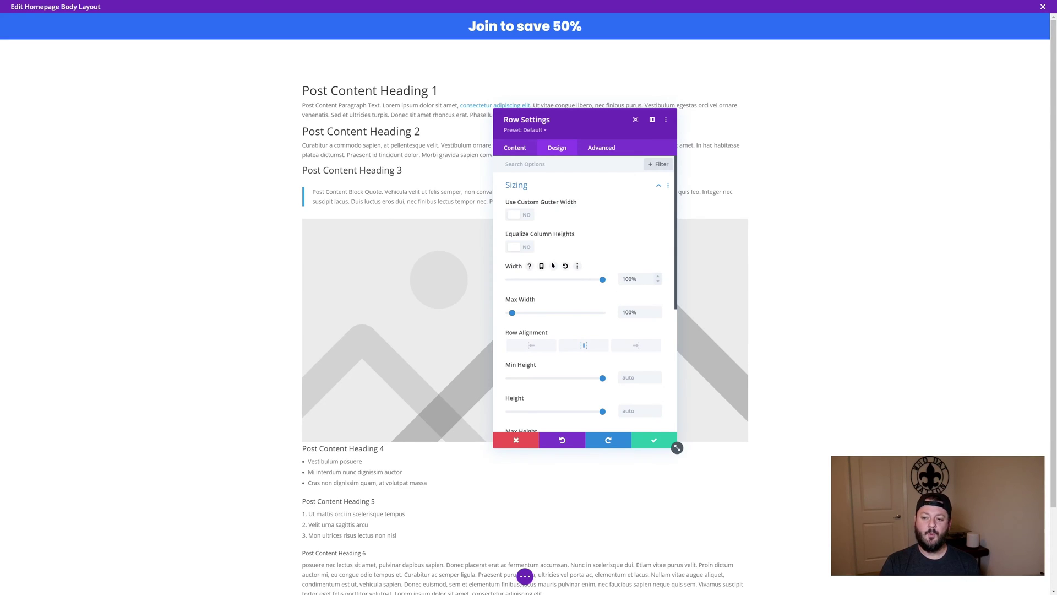
left_click(653, 444)
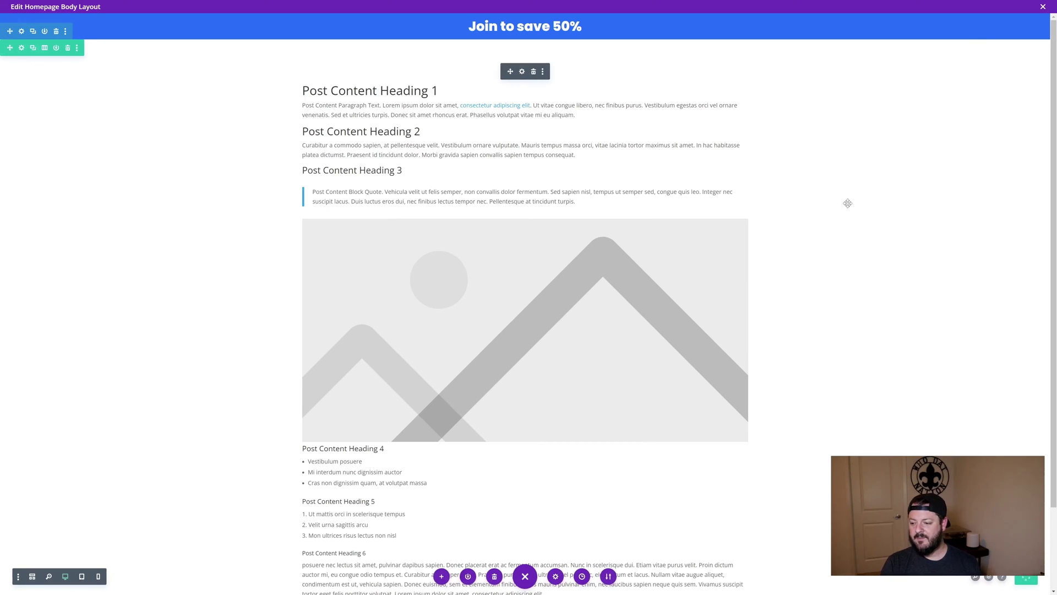
Close the builder, saving changes, and view the live site.
left_click(1042, 8)
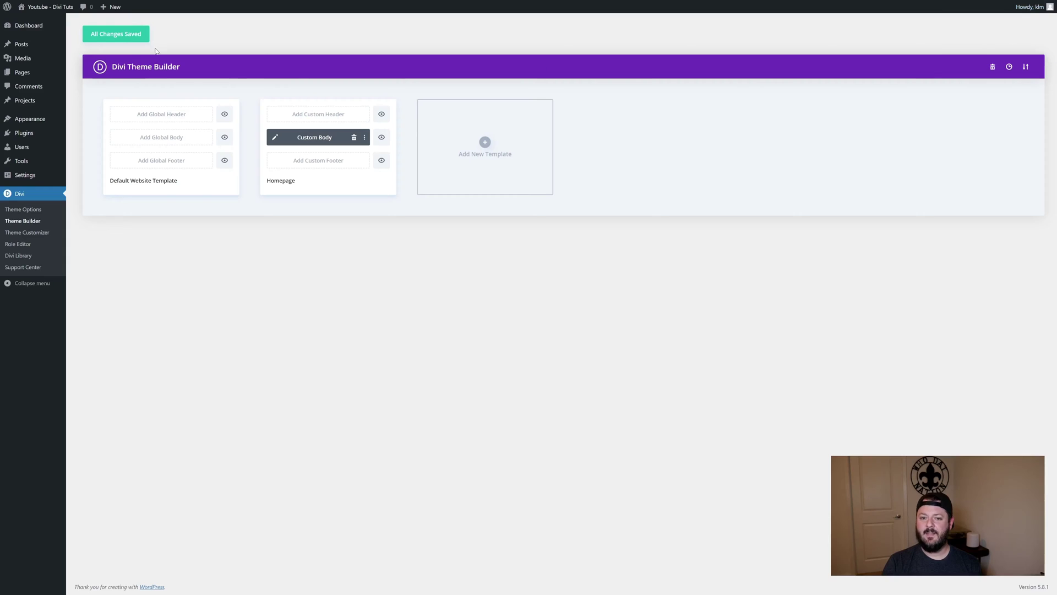
left_click(115, 33)
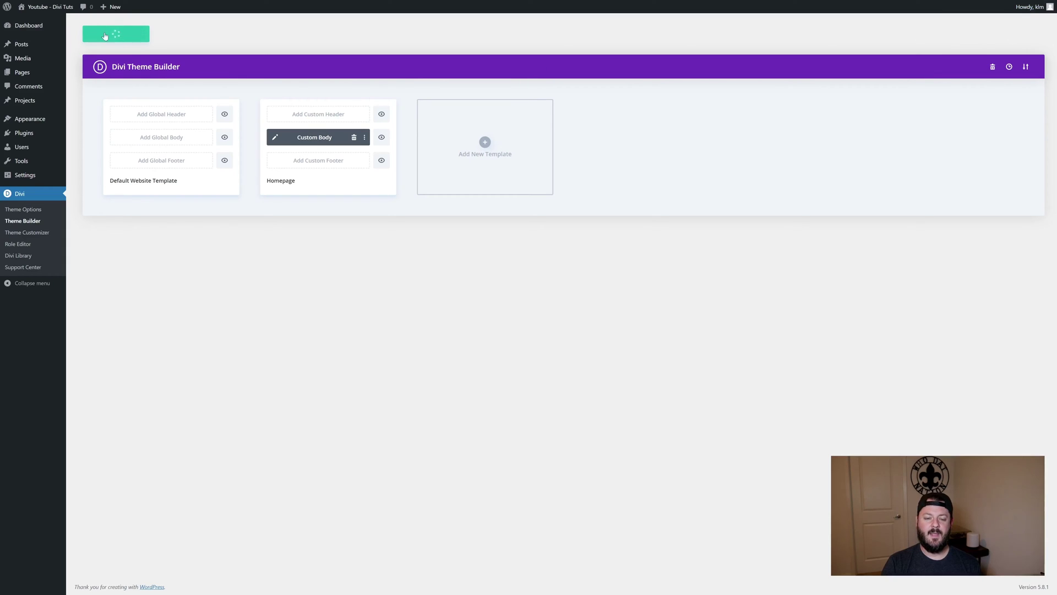
left_click(41, 10)
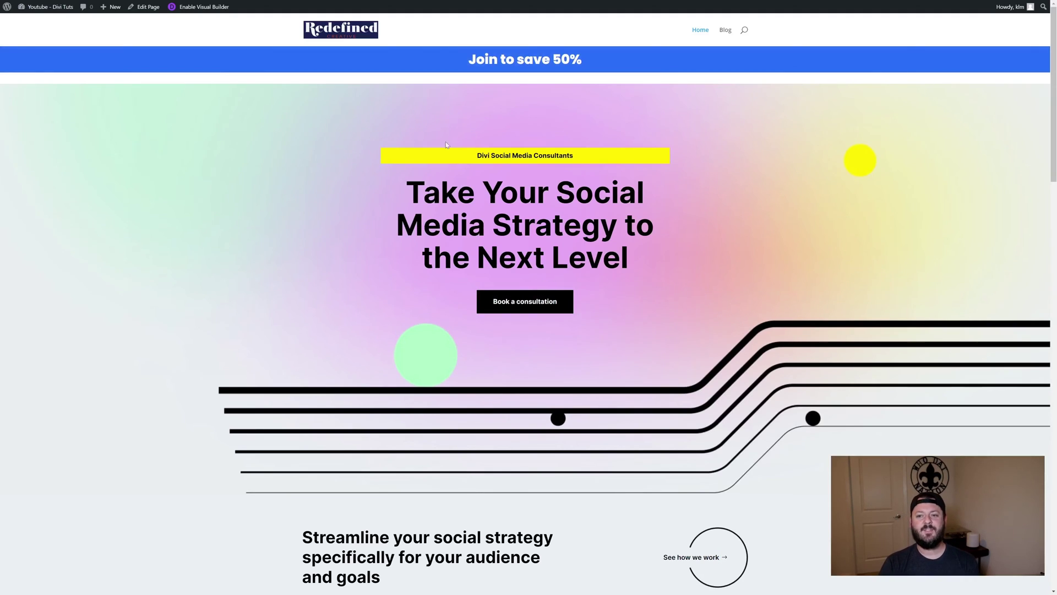
Scroll the live homepage to inspect the new banner.
scroll(458, 153, "down", 5)
scroll(458, 153, "up", 5)
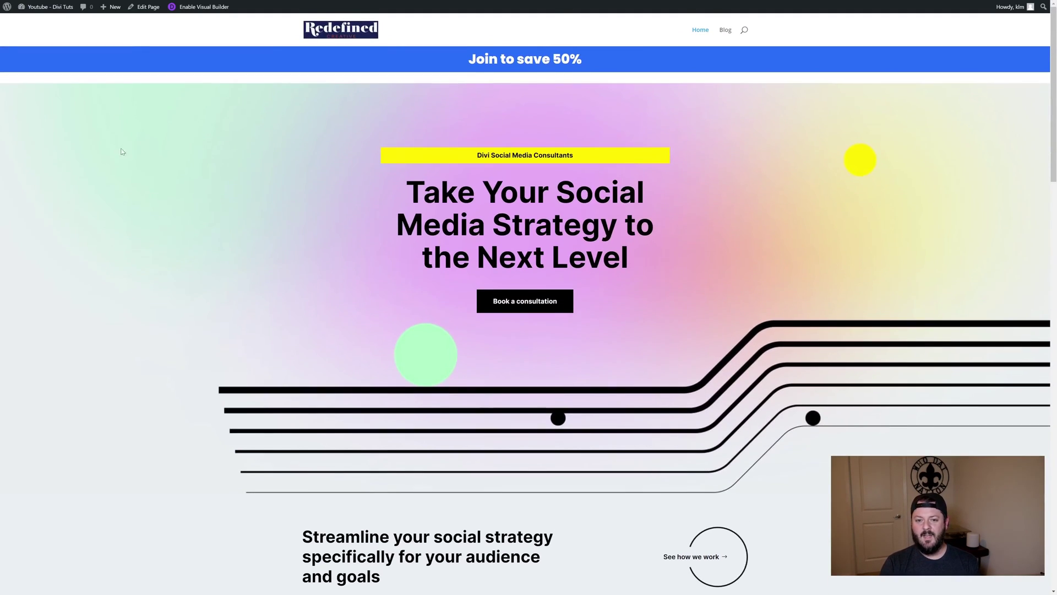
scroll(601, 310, "down", 10)
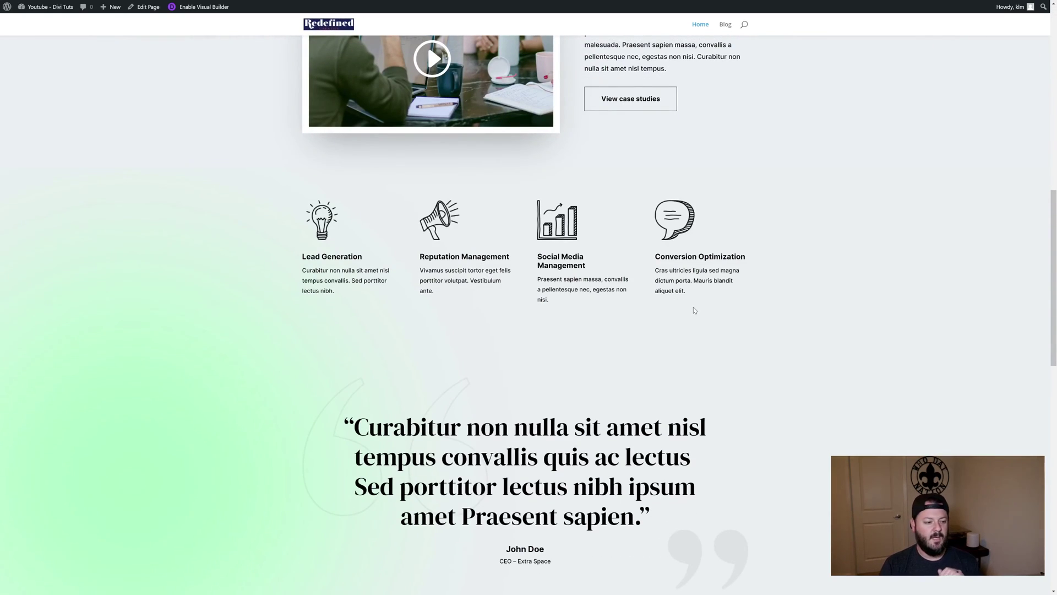
scroll(693, 307, "up", 10)
scroll(392, 302, "down", 10)
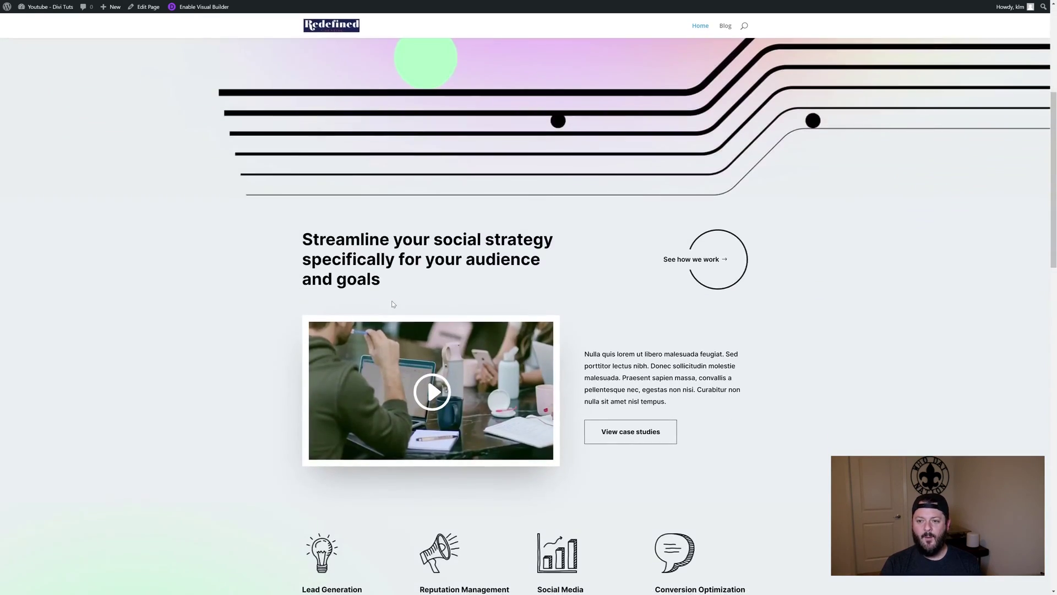
scroll(391, 302, "up", 10)
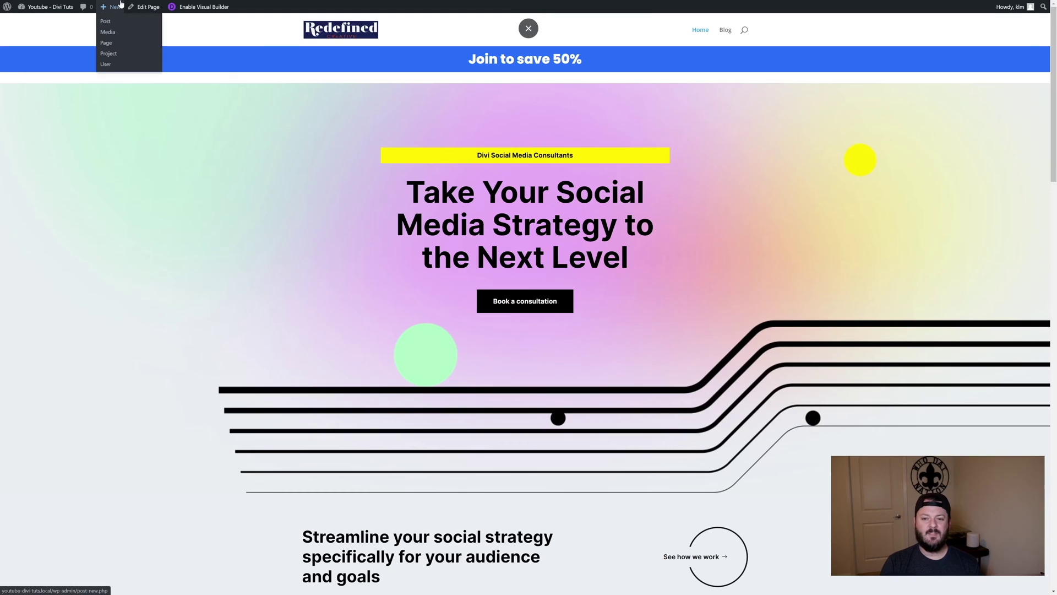
Return to the Dashboard and open the Divi Theme Builder template list.
mouse_move(59, 9)
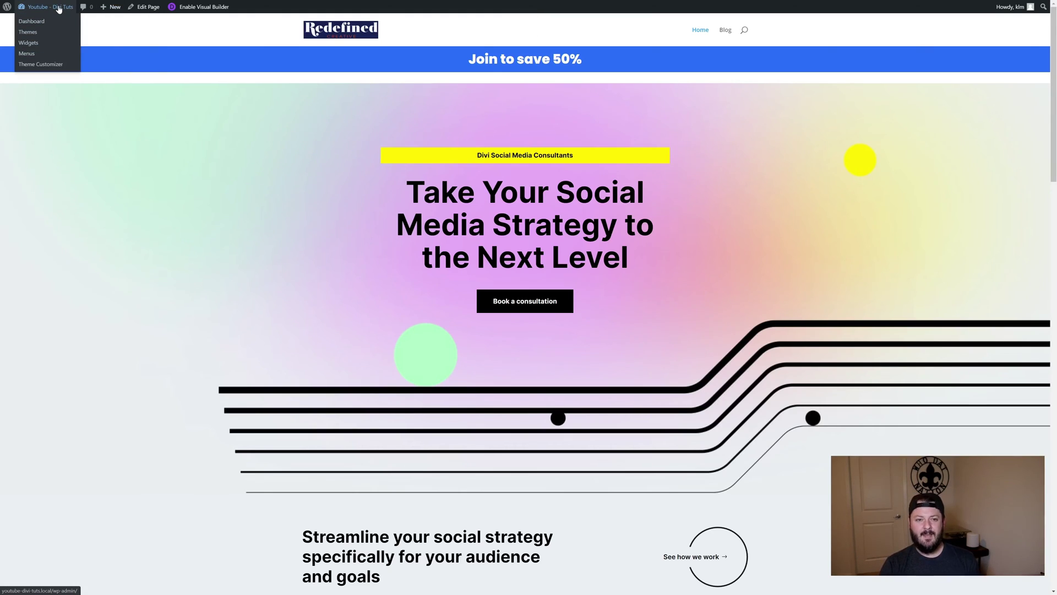
left_click(59, 9)
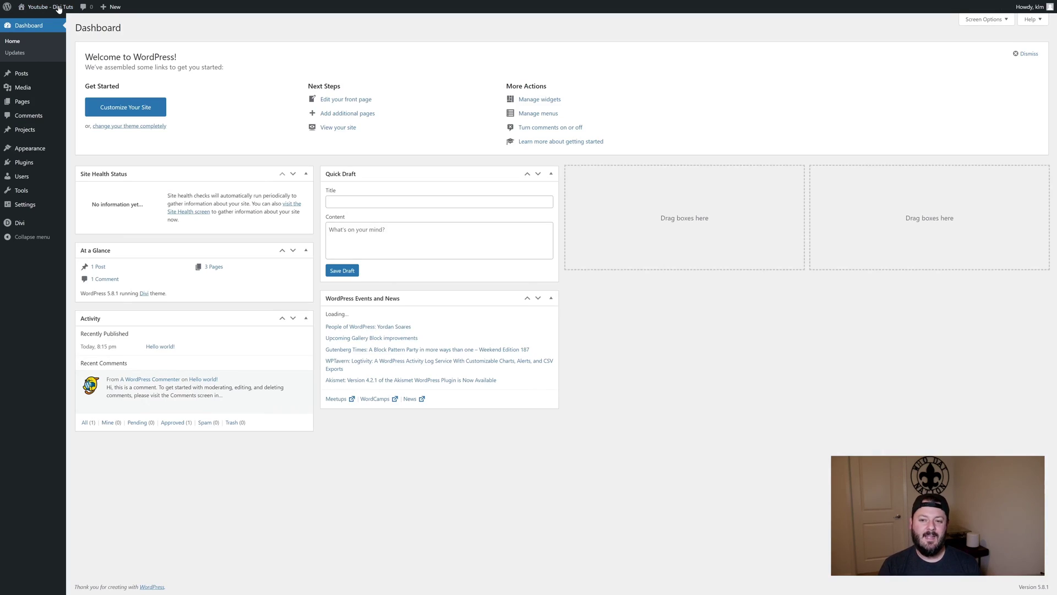
mouse_move(16, 223)
left_click(95, 235)
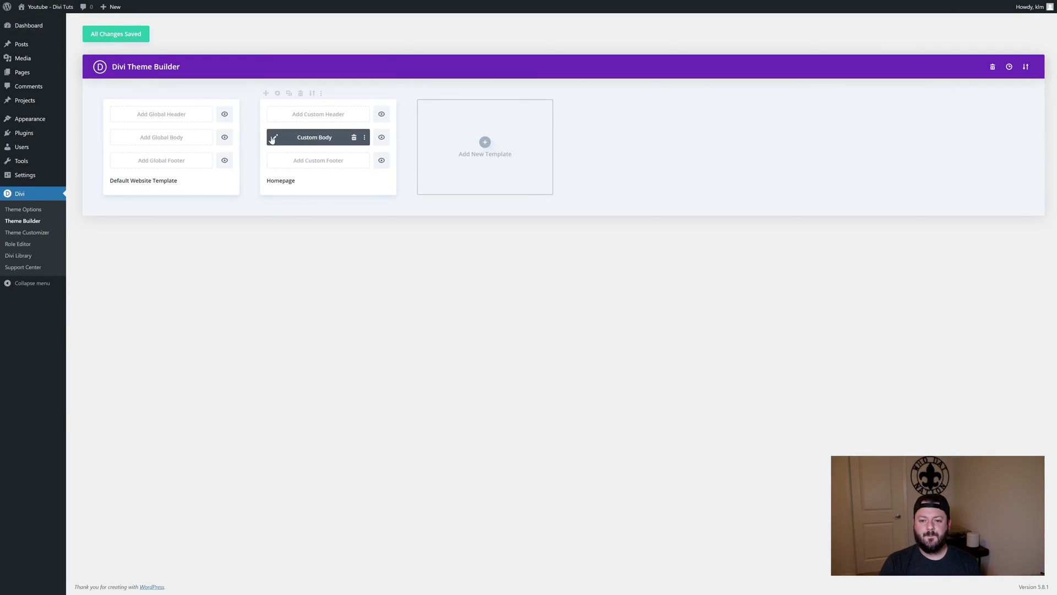
In the Homepage body layout, set the bar section to Fixed position at bottom centre with z-index 500, and save.
left_click(273, 138)
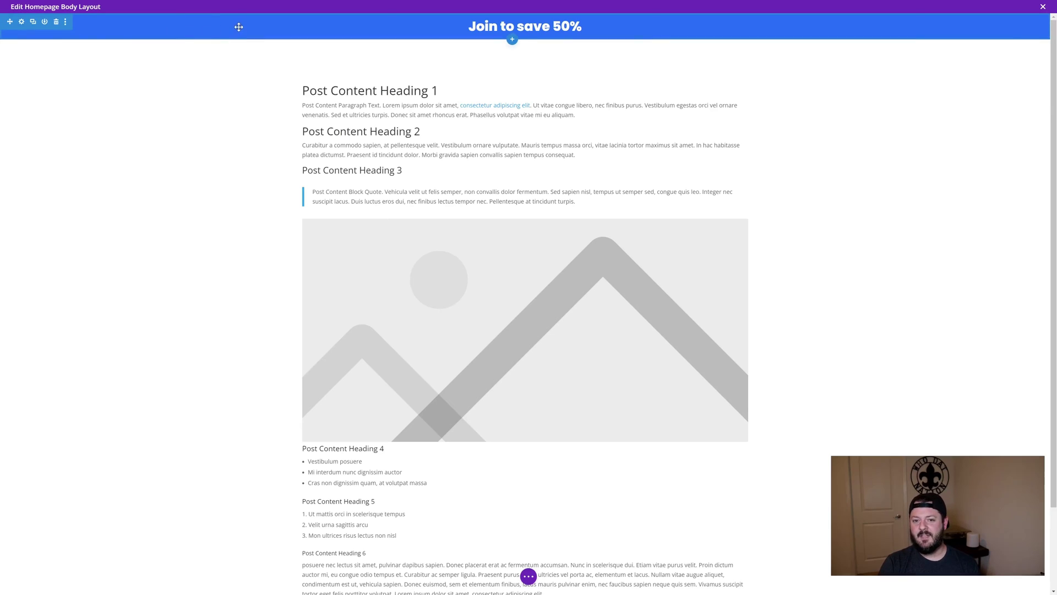
left_click(22, 23)
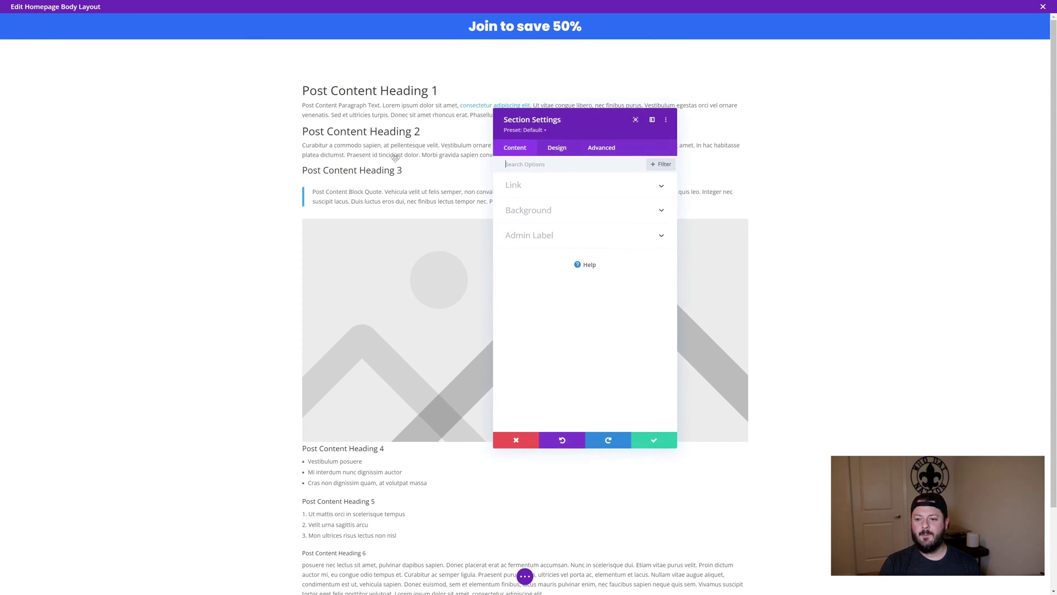
left_click(606, 150)
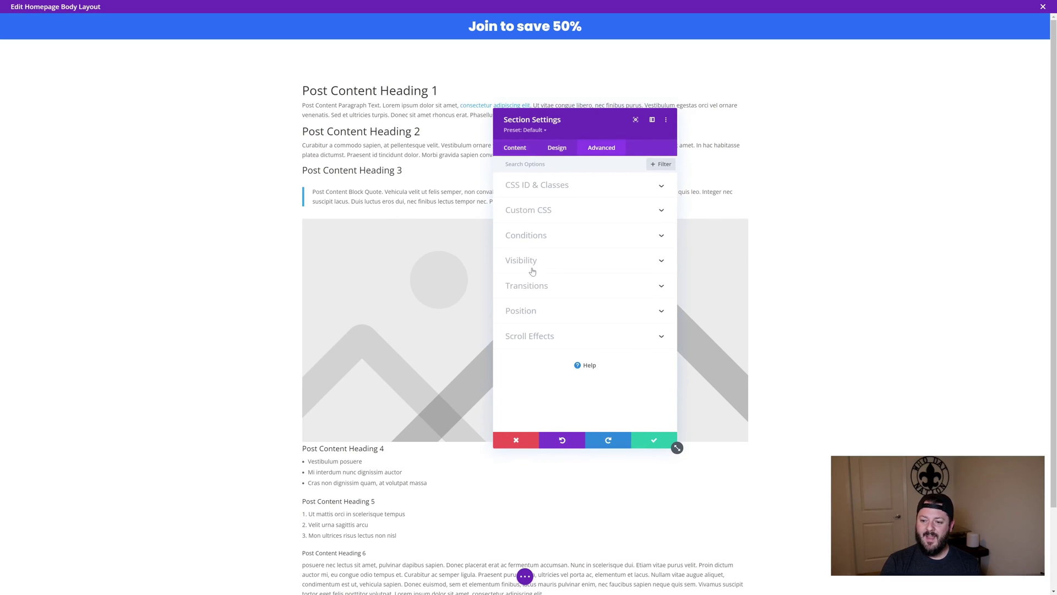
left_click(536, 320)
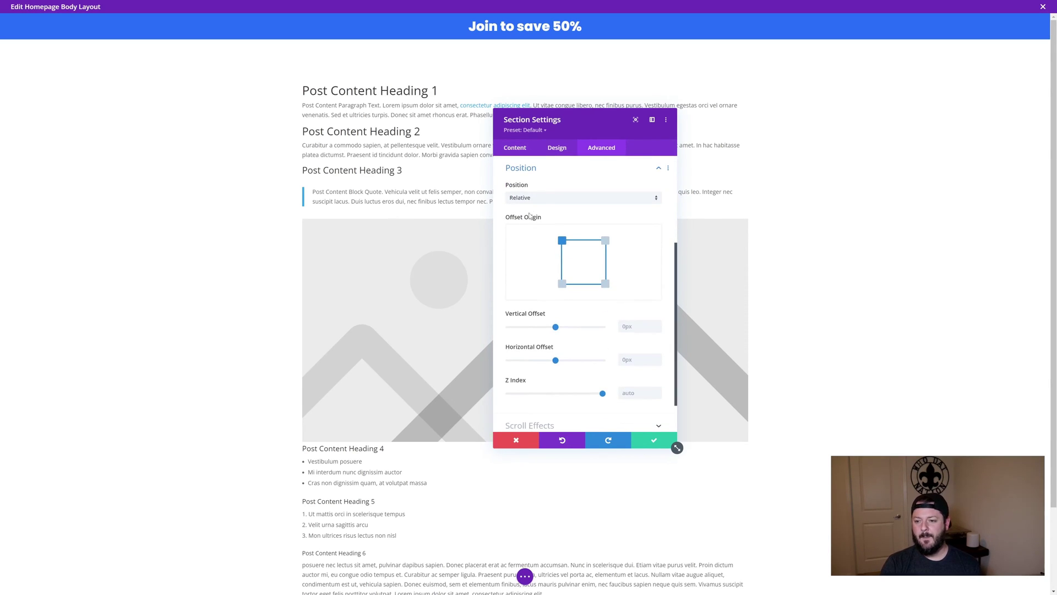
left_click(538, 200)
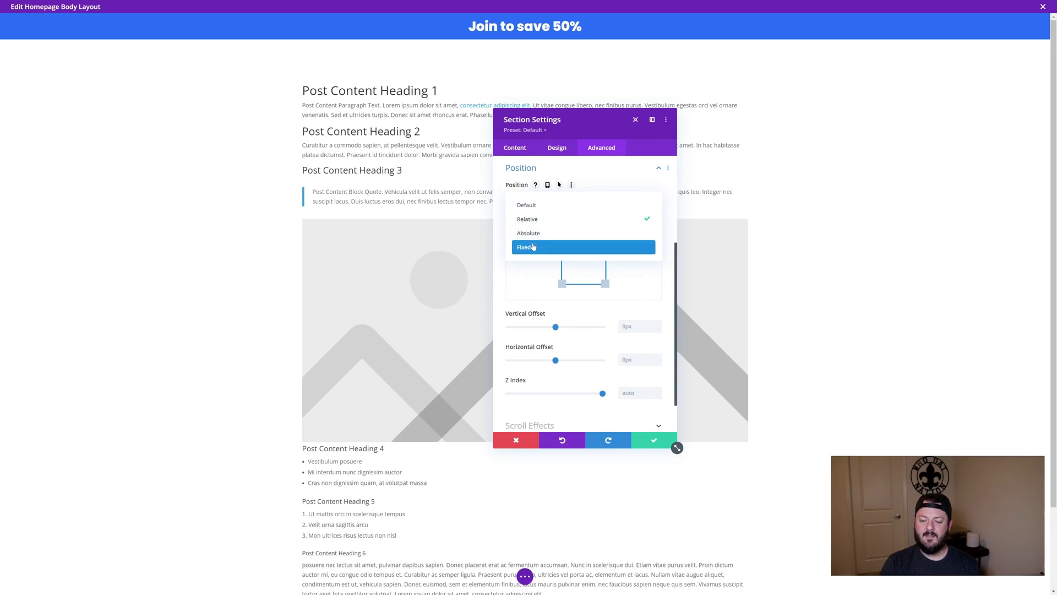
left_click(533, 247)
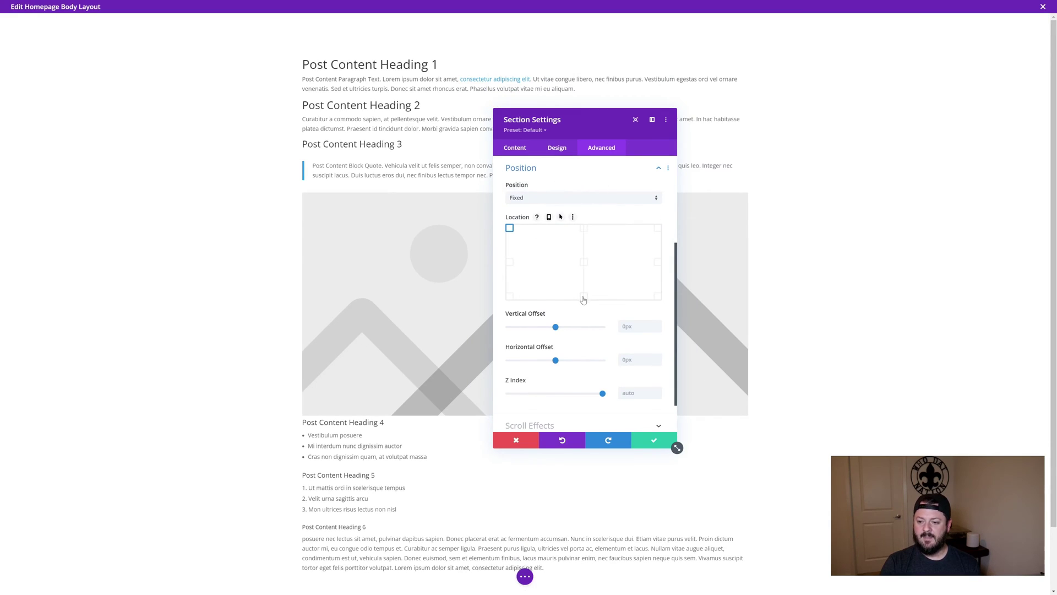
left_click(584, 297)
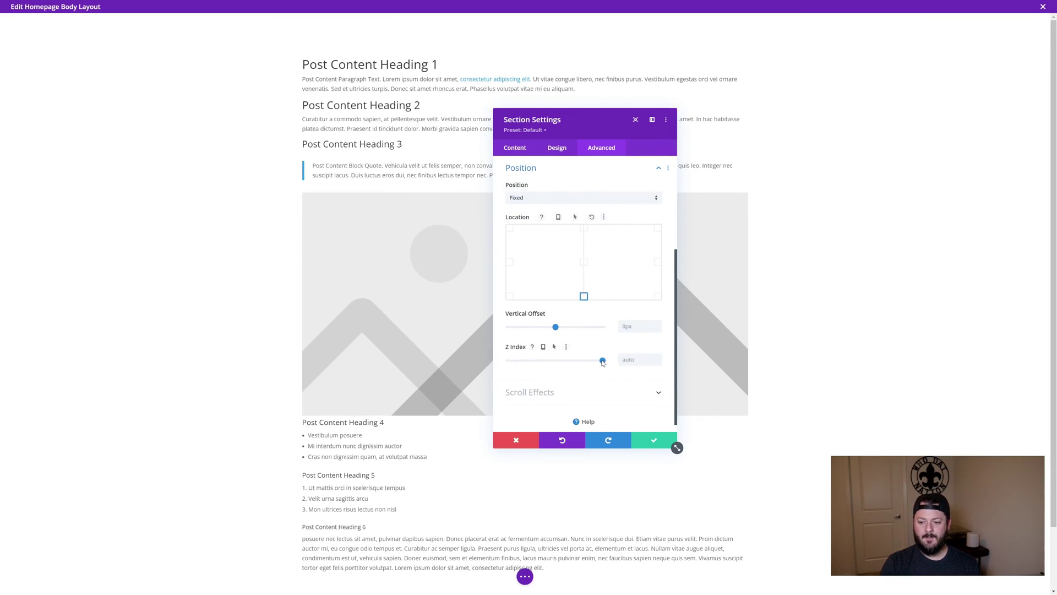
mouse_move(602, 361)
left_mouse_down()
mouse_move(590, 361)
mouse_move(605, 362)
left_mouse_up()
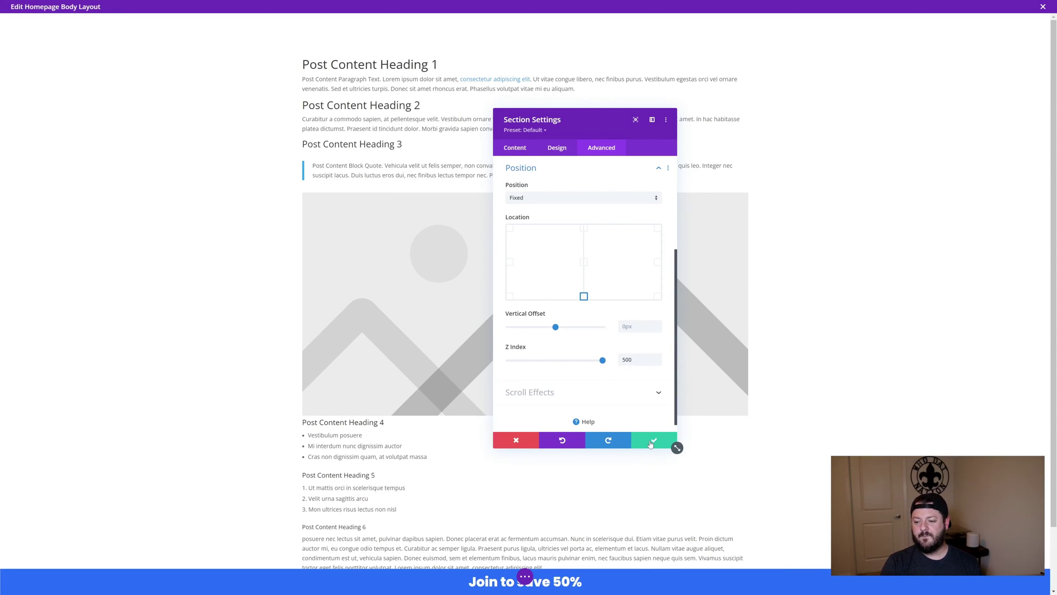
left_click(650, 444)
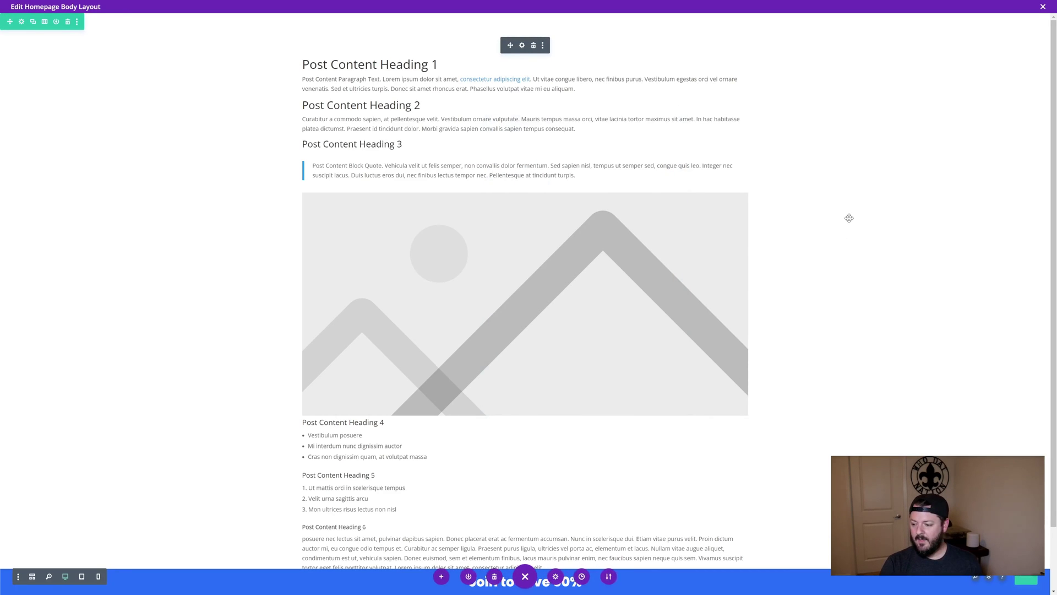
Scroll the live homepage to confirm the bar stays fixed at the bottom, then return to the dashboard.
left_click(1043, 8)
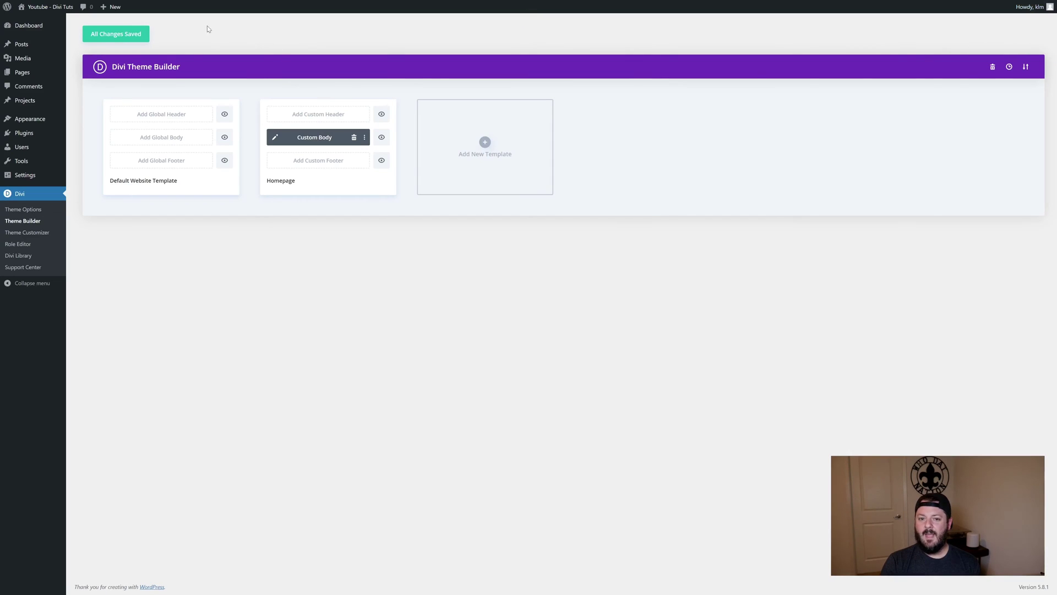
left_click(38, 10)
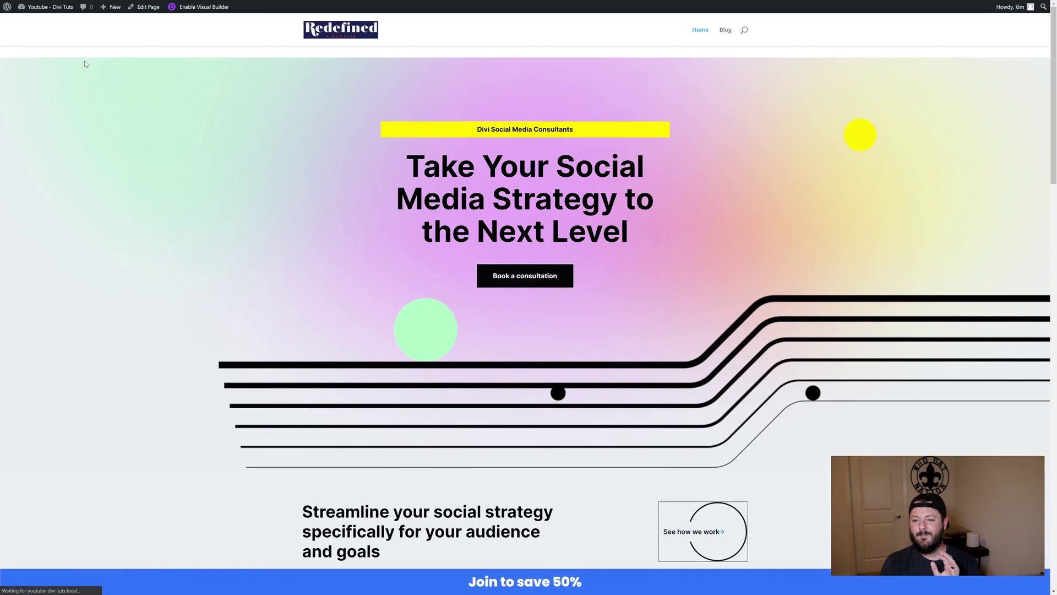
scroll(261, 235, "down", 20)
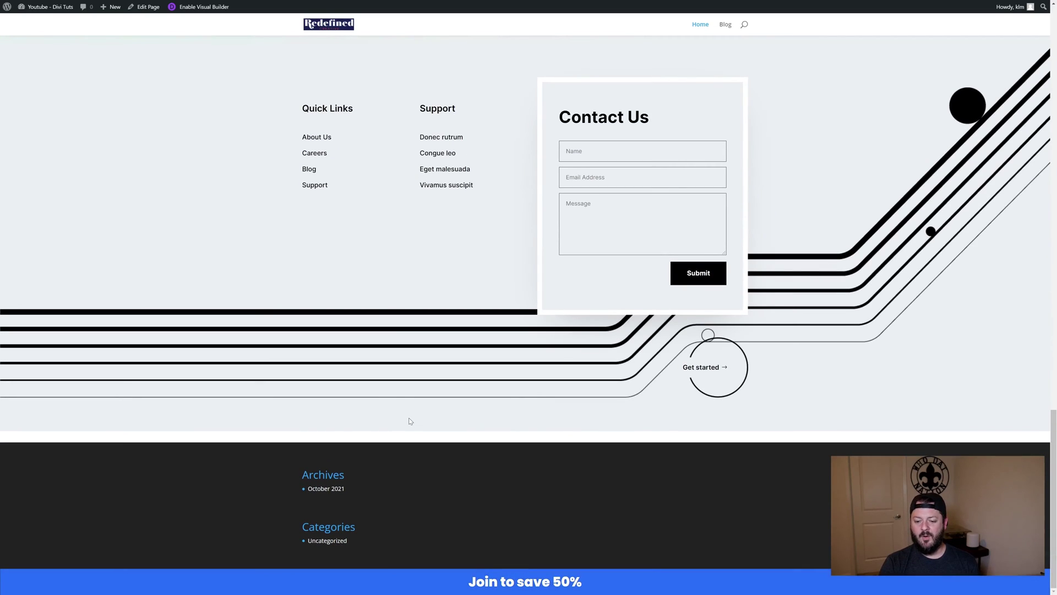
scroll(405, 422, "up", 20)
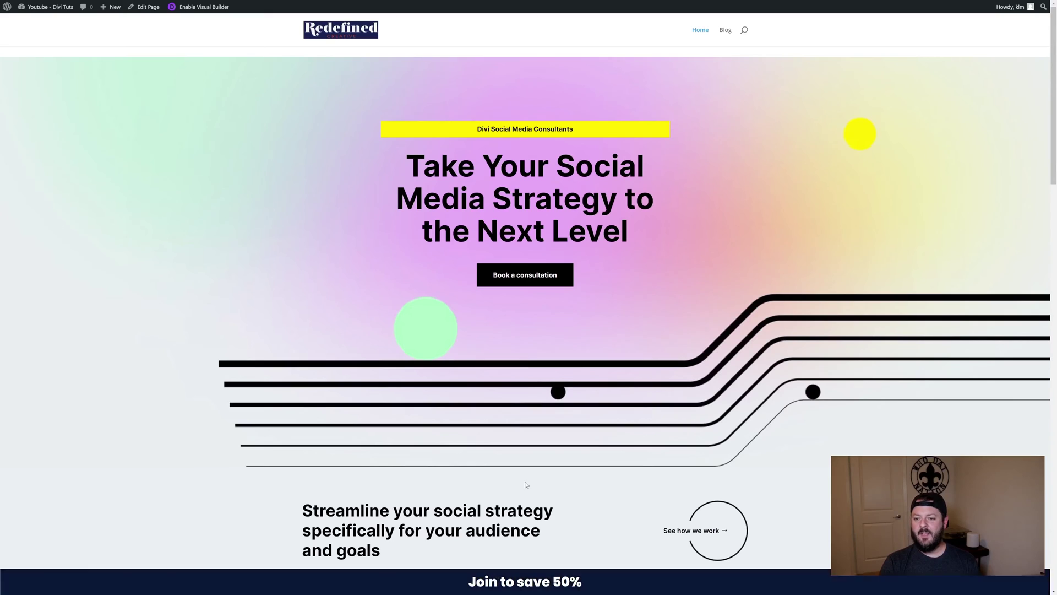
scroll(495, 580, "down", 5)
scroll(500, 582, "up", 4)
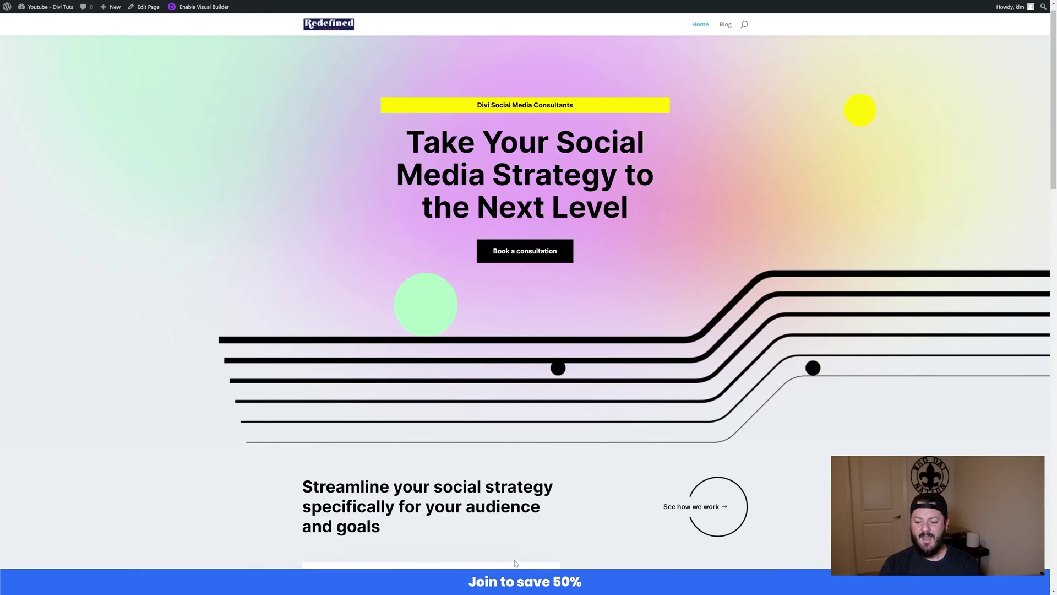
scroll(485, 419, "up", 1)
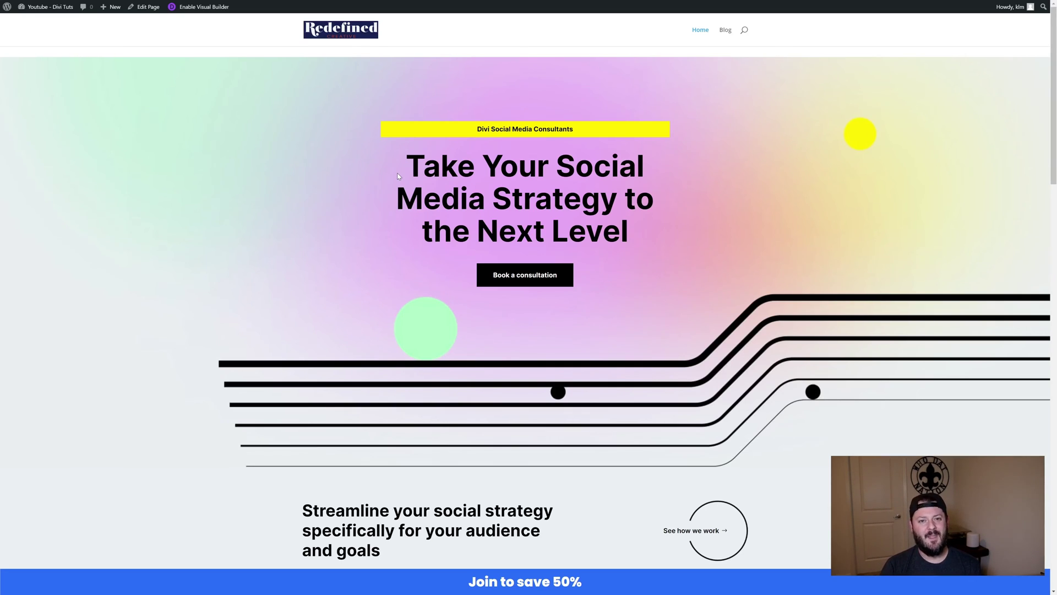
left_click(47, 16)
mouse_move(26, 227)
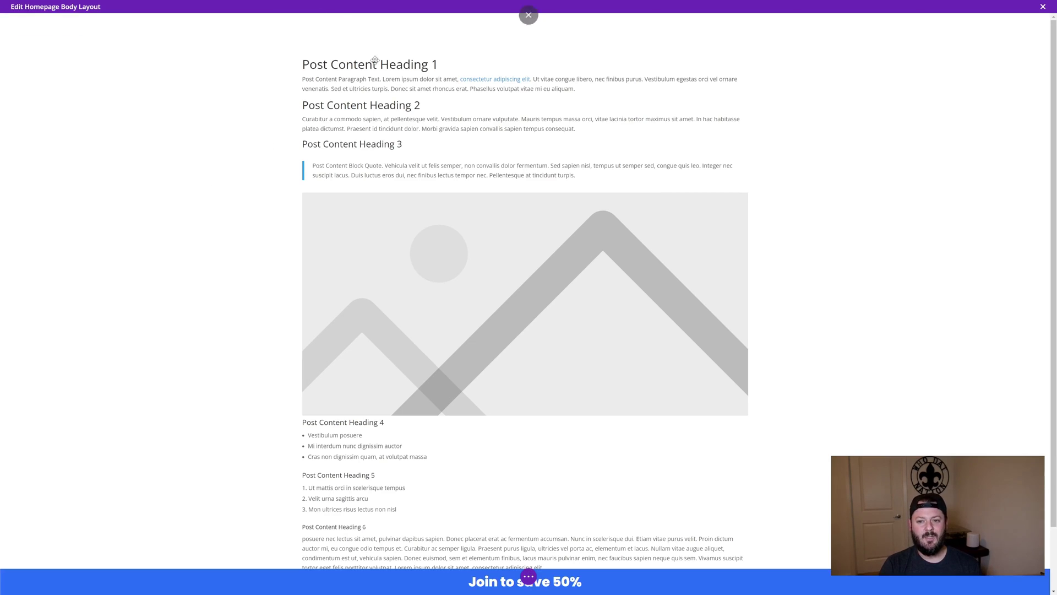
Open the bar section's Advanced > Conditions settings, move the panel aside, and bring up the condition type list.
left_click(301, 228)
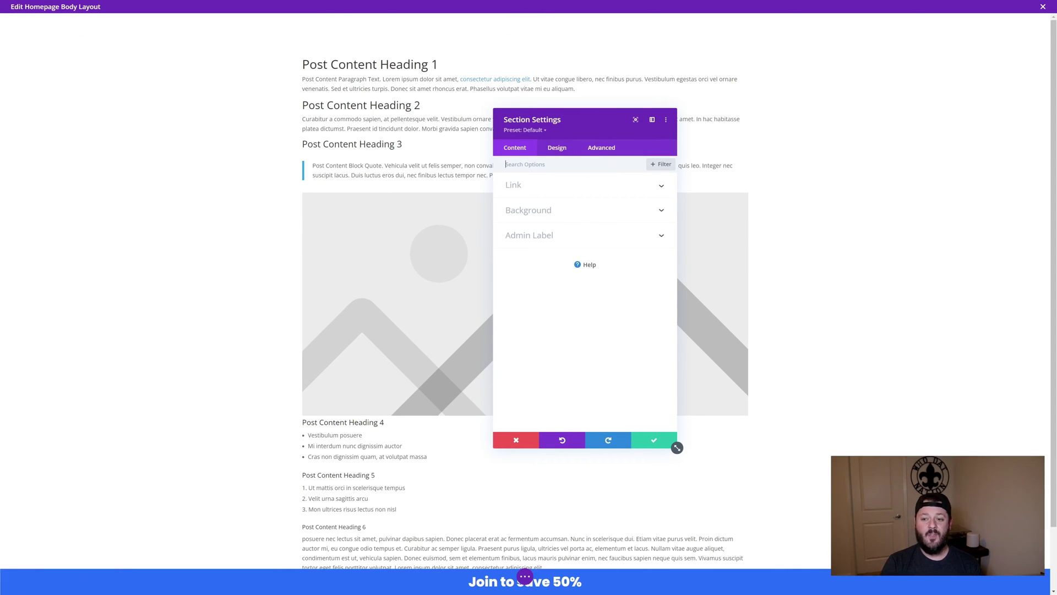
left_click(601, 148)
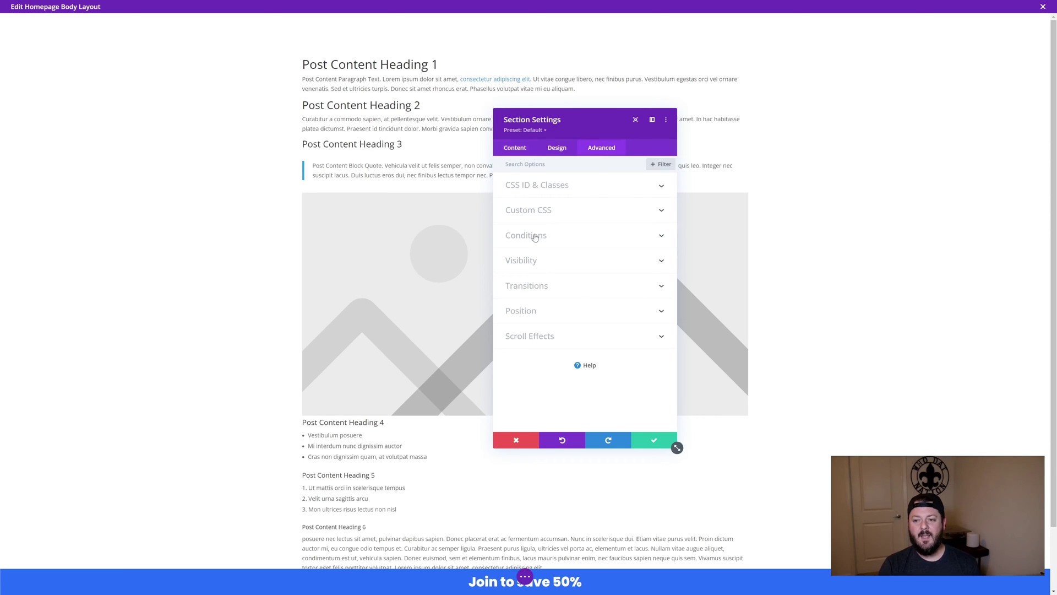
left_click(533, 236)
left_click_drag(585, 121, 849, 109)
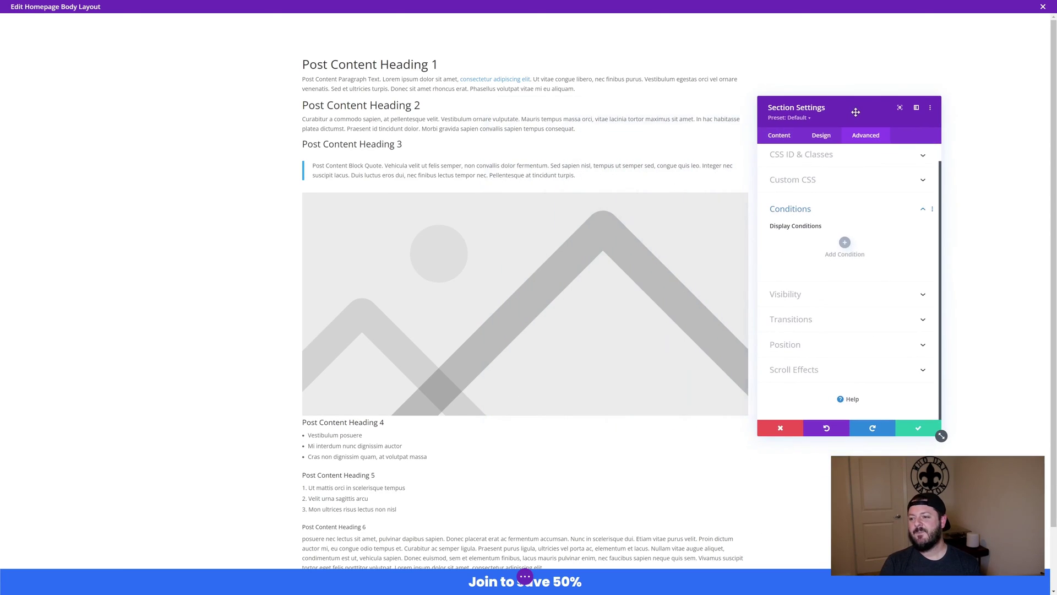
left_click(844, 244)
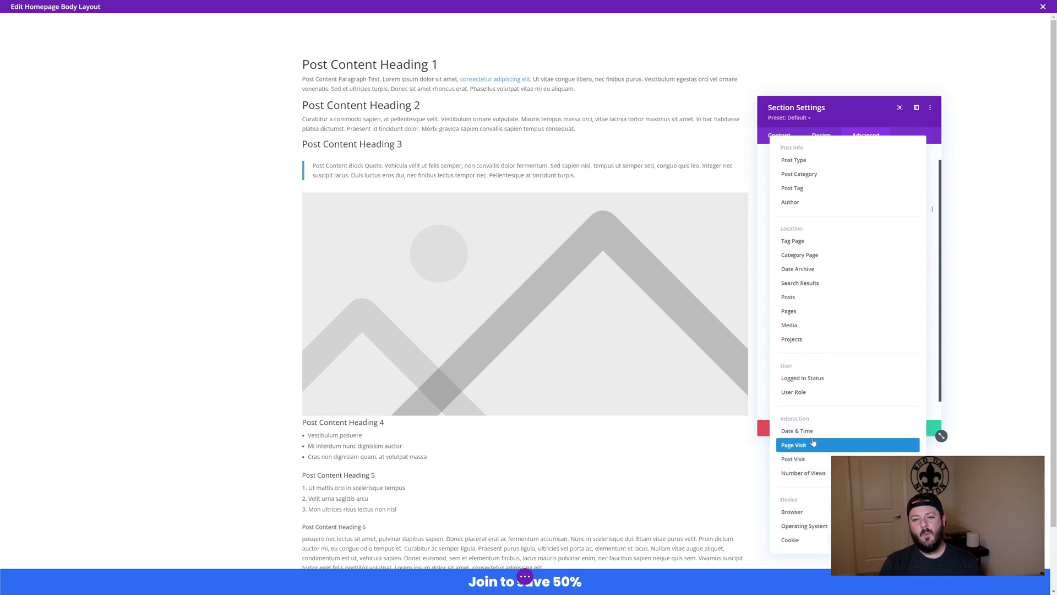
Add a Number of Views condition that displays 1 time and resets after 14 Days.
left_click(815, 476)
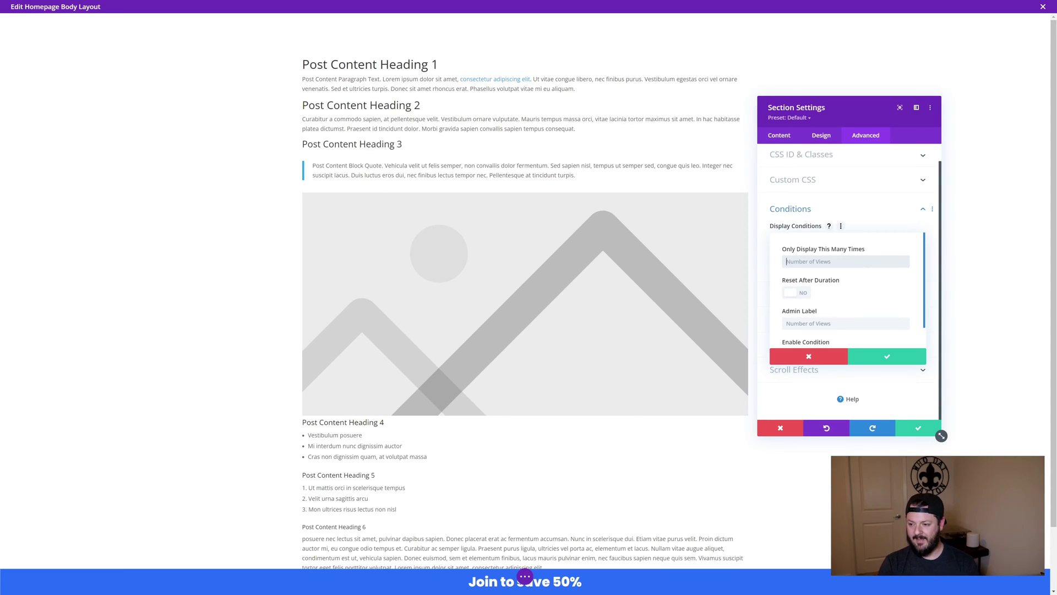
type("1")
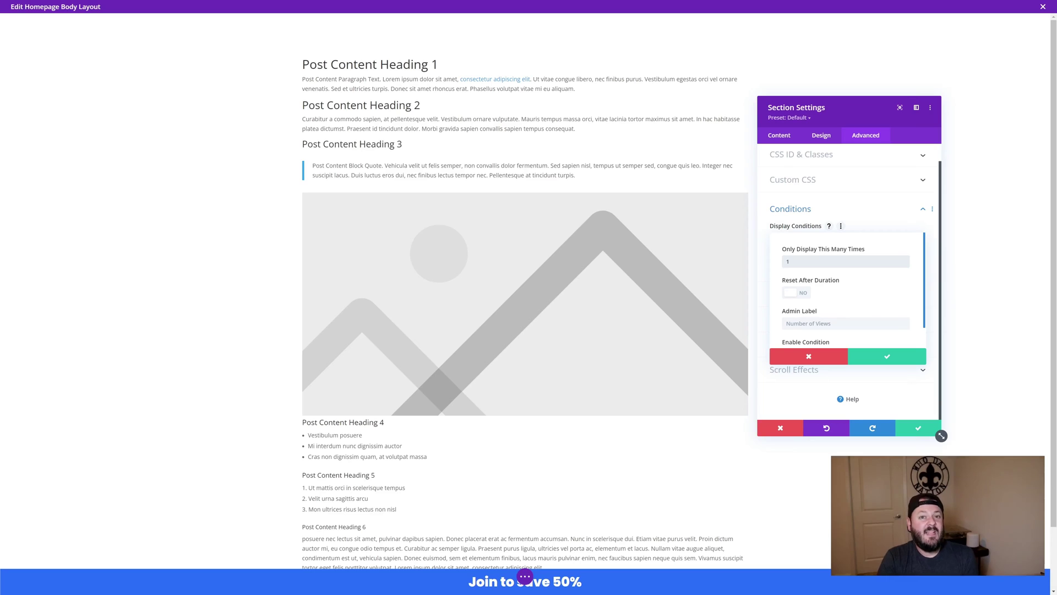
left_click(787, 293)
left_click(811, 323)
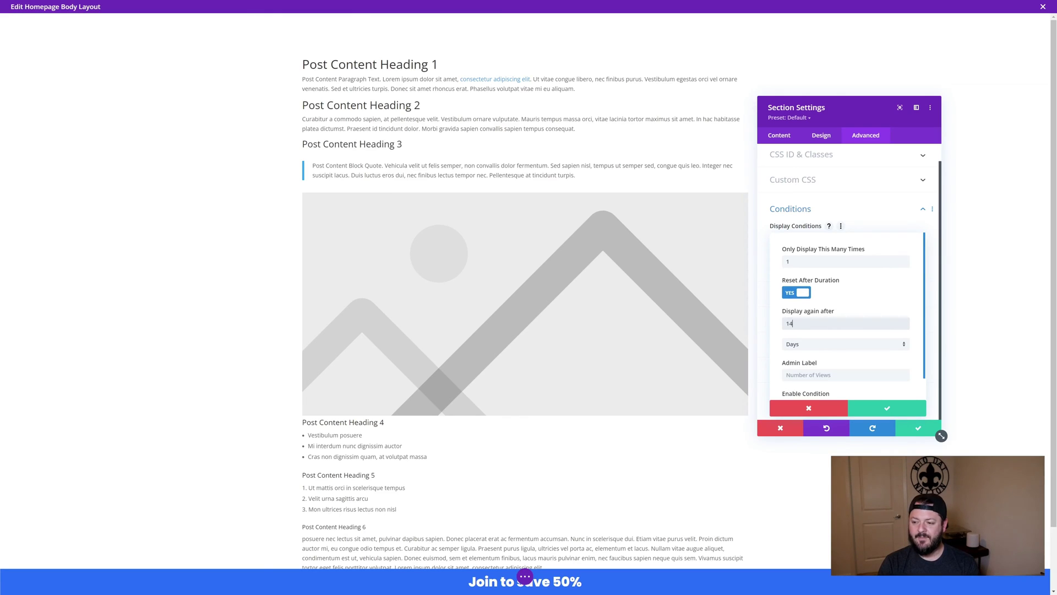
left_click(887, 410)
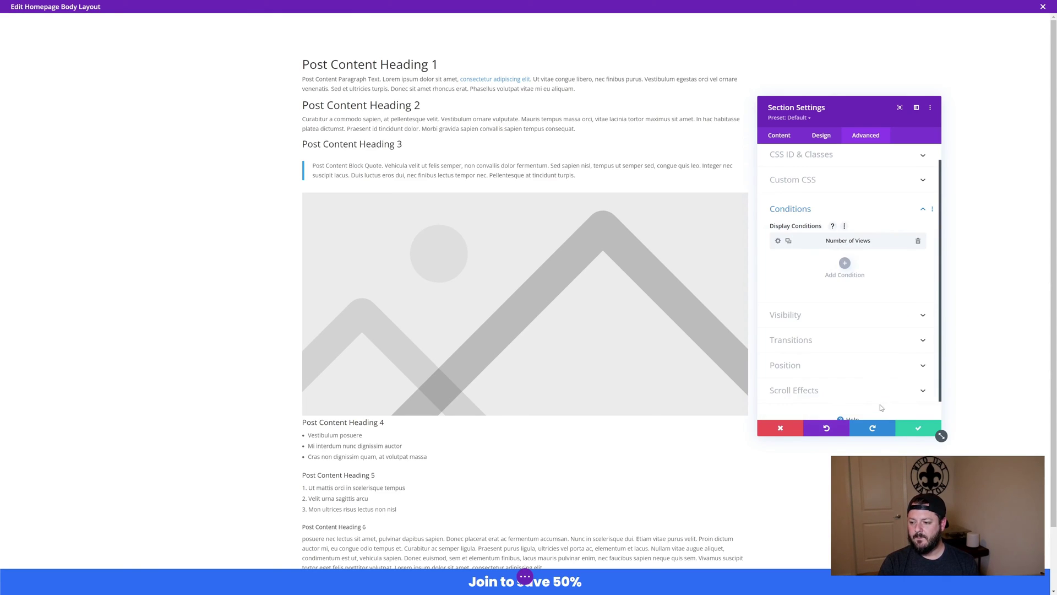
Add a Date & Time condition set to Is On Specific Day(s) of the Week, choosing Wednesday.
left_click(843, 265)
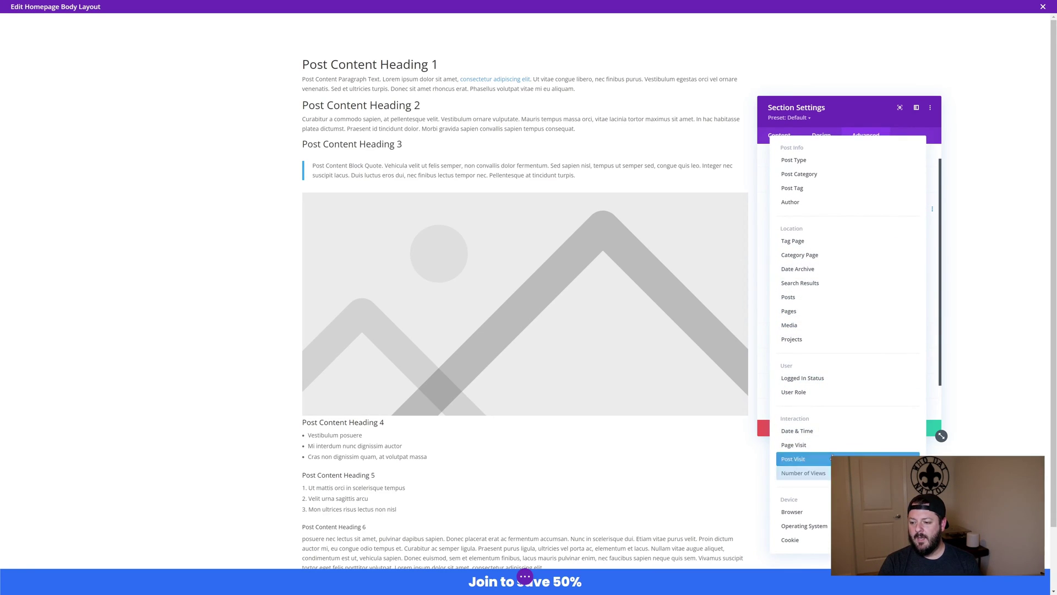
left_click(823, 435)
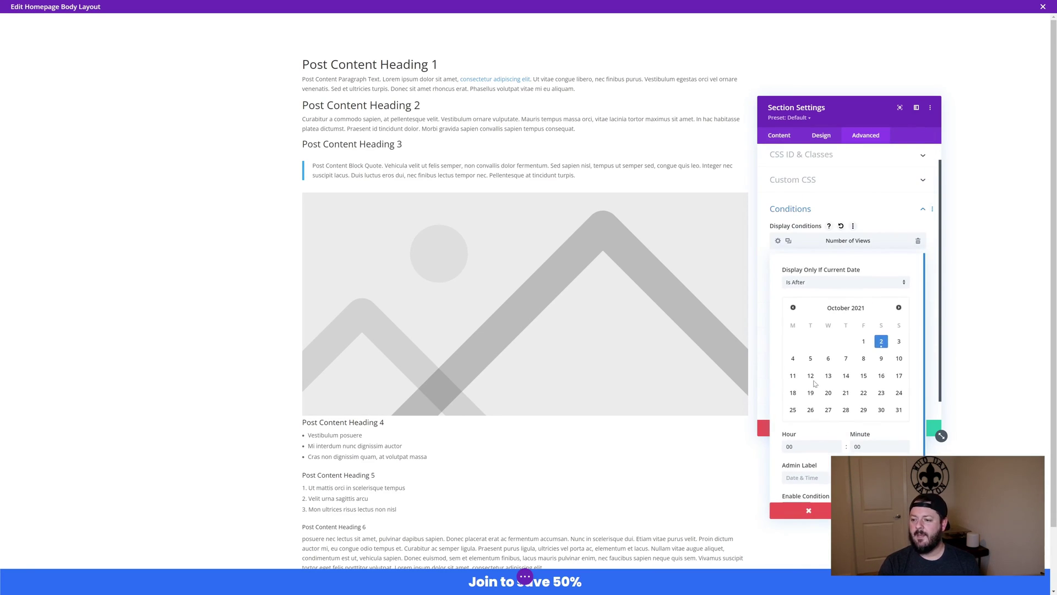
left_click(815, 283)
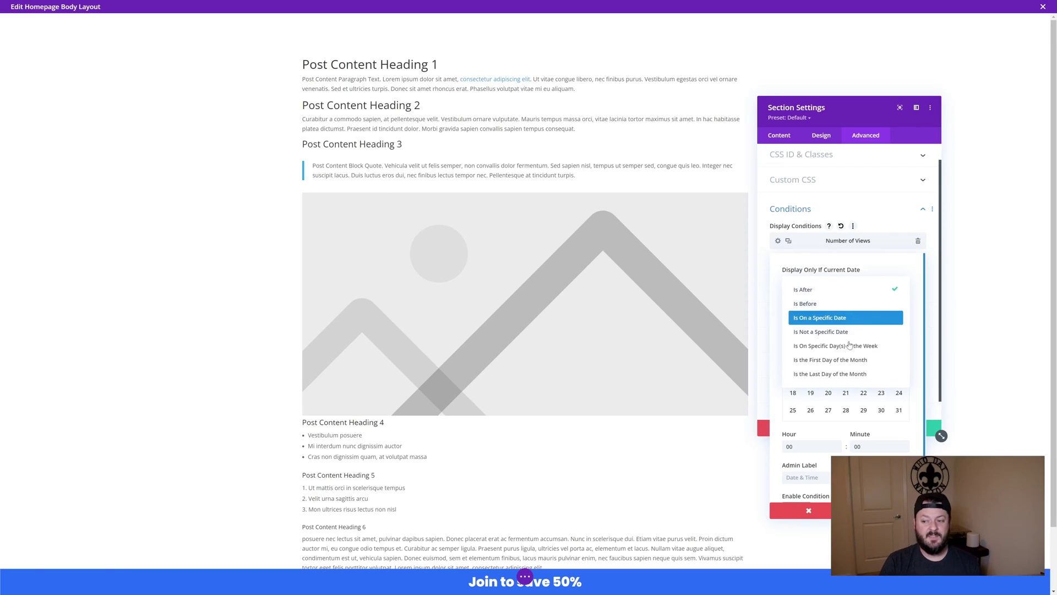
left_click(825, 374)
left_click(844, 347)
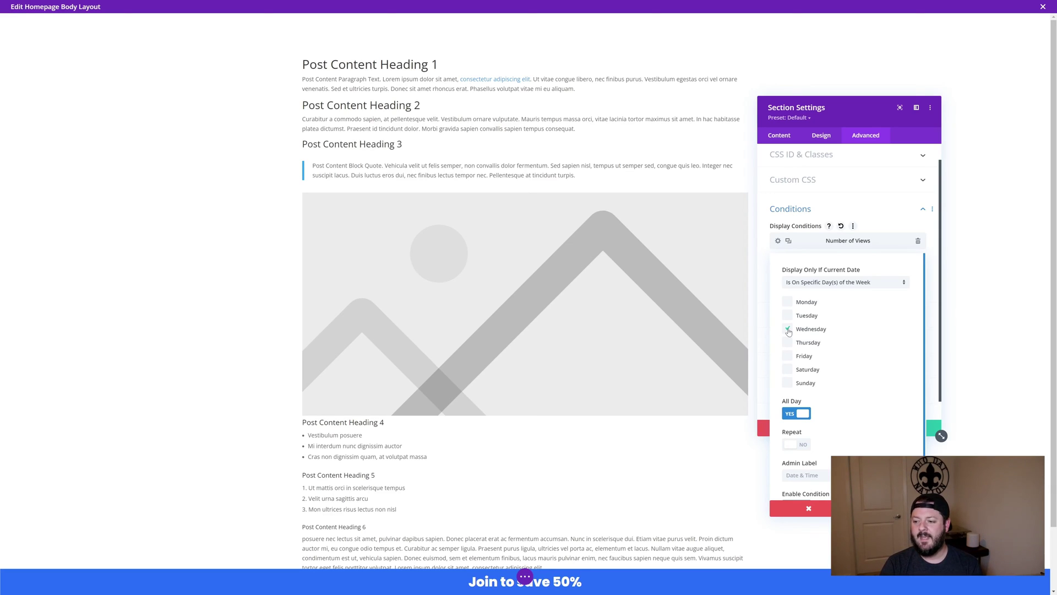
Keep All Day on, enable Repeat with the end left at Never, and save the Date & Time condition.
left_click(796, 413)
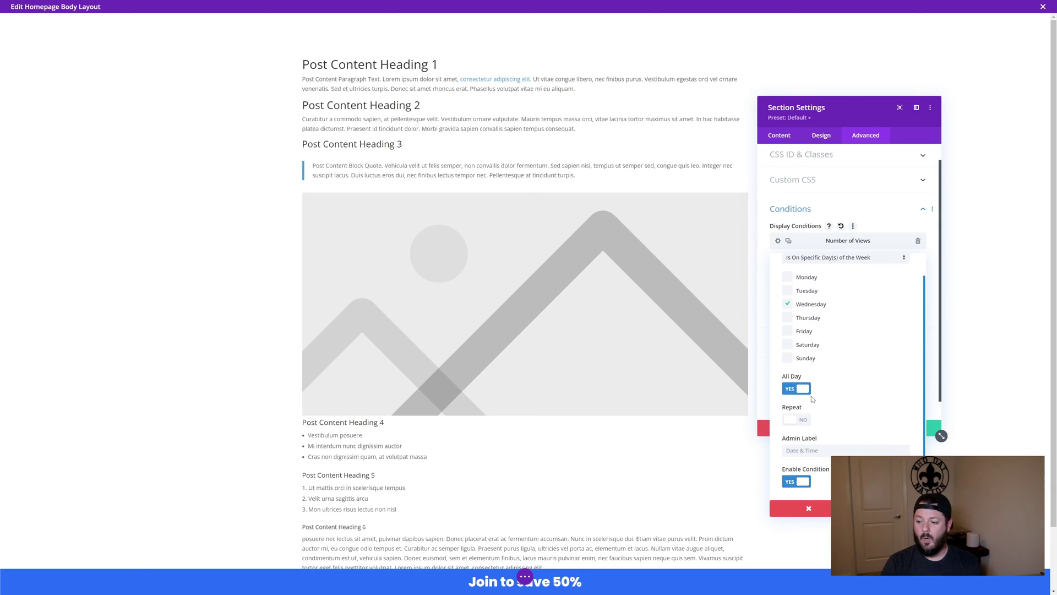
scroll(804, 389, "down", 1)
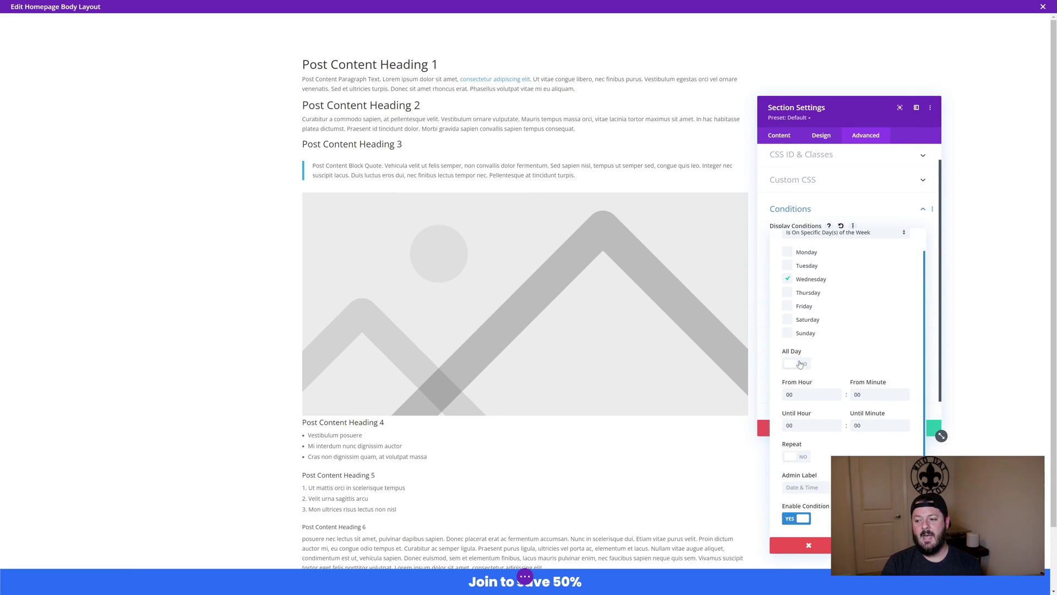
left_click(799, 365)
scroll(803, 367, "down", 2)
left_click(796, 421)
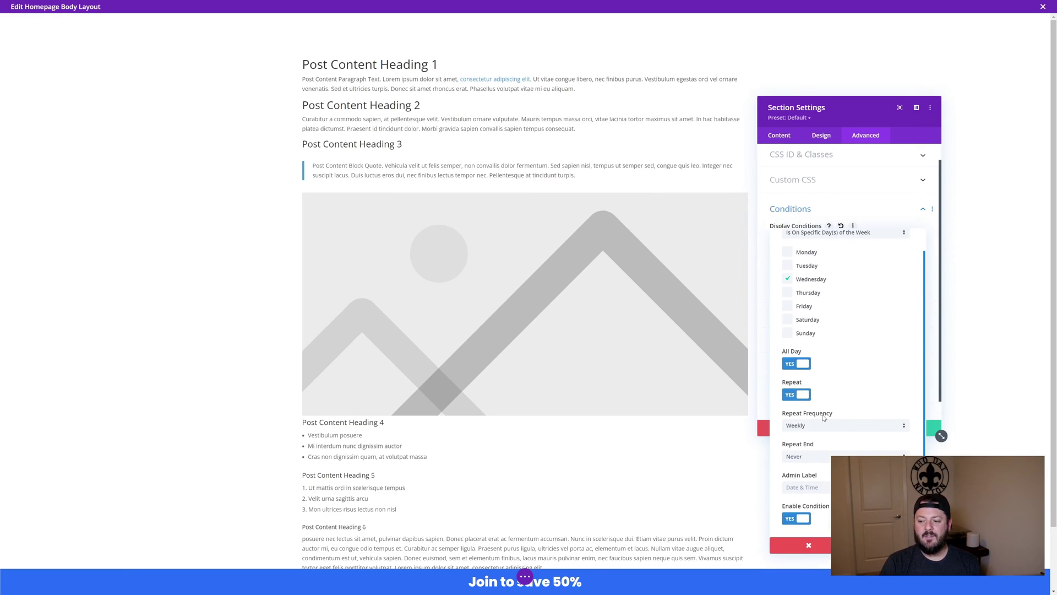
left_click(819, 457)
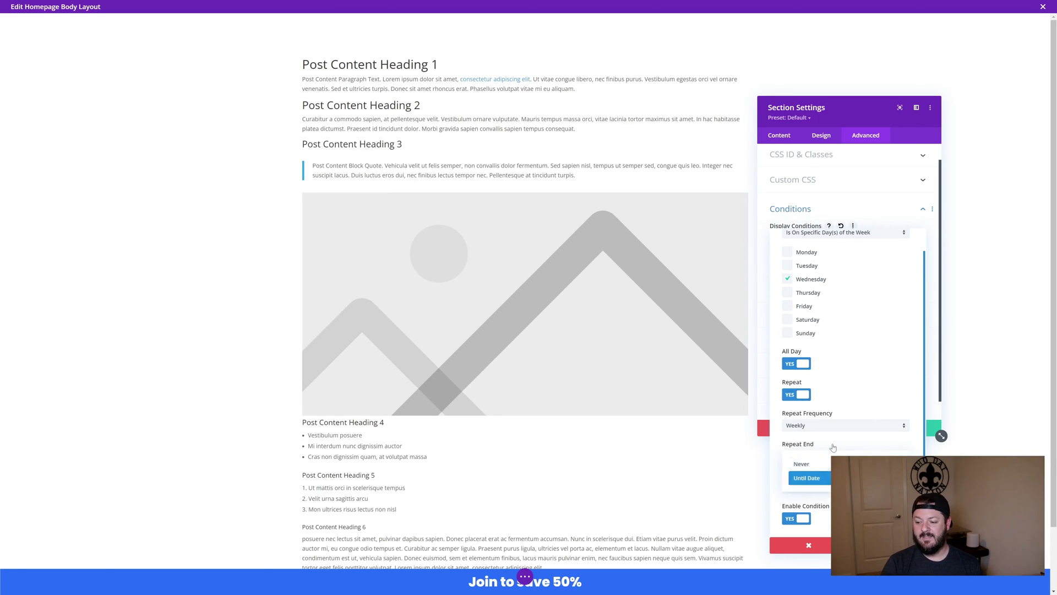
left_click(868, 392)
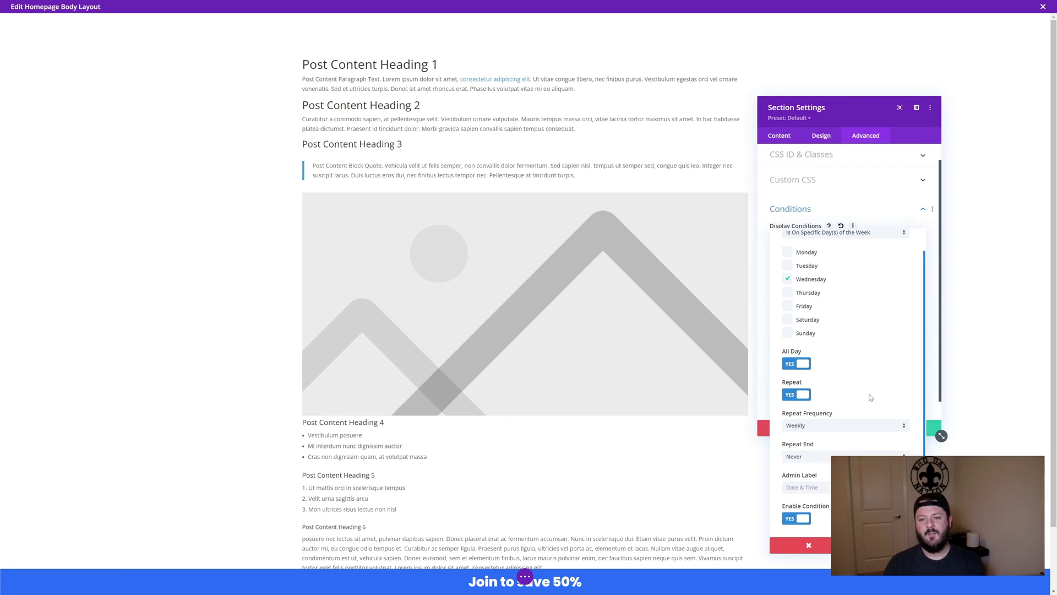
left_click(894, 545)
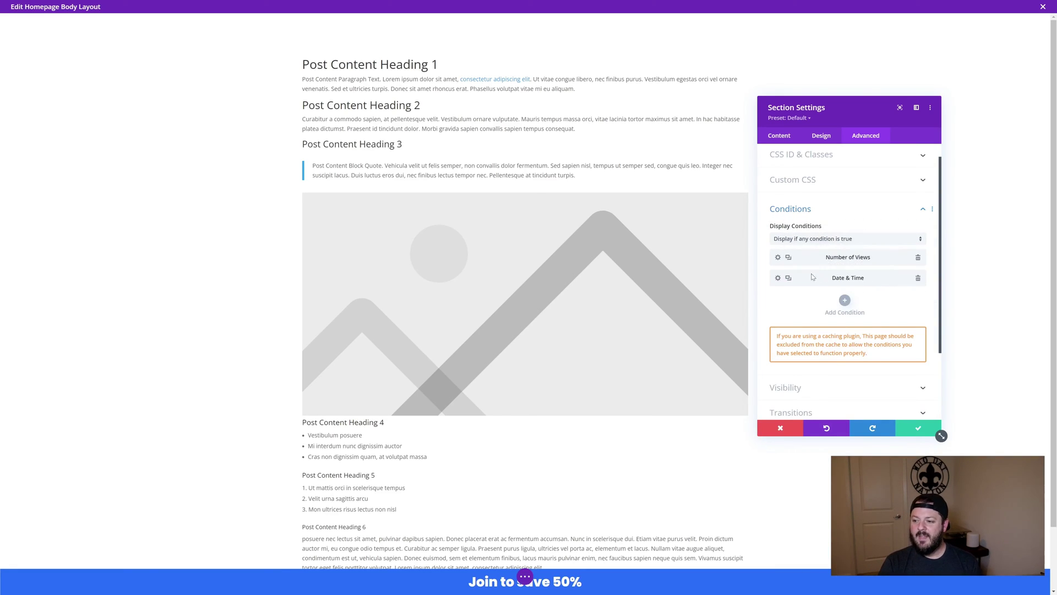
mouse_move(841, 260)
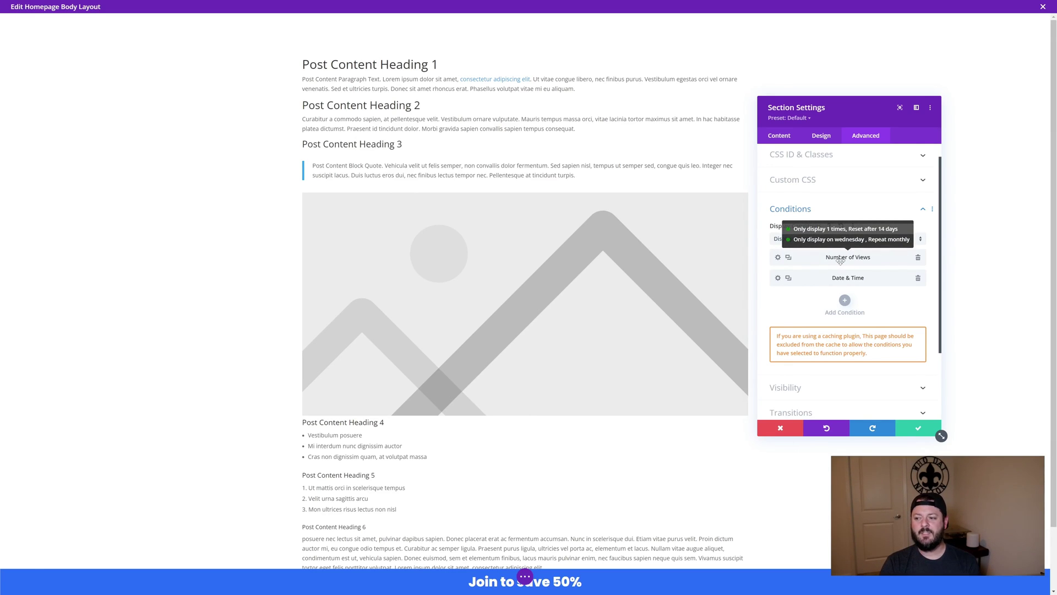
mouse_move(837, 284)
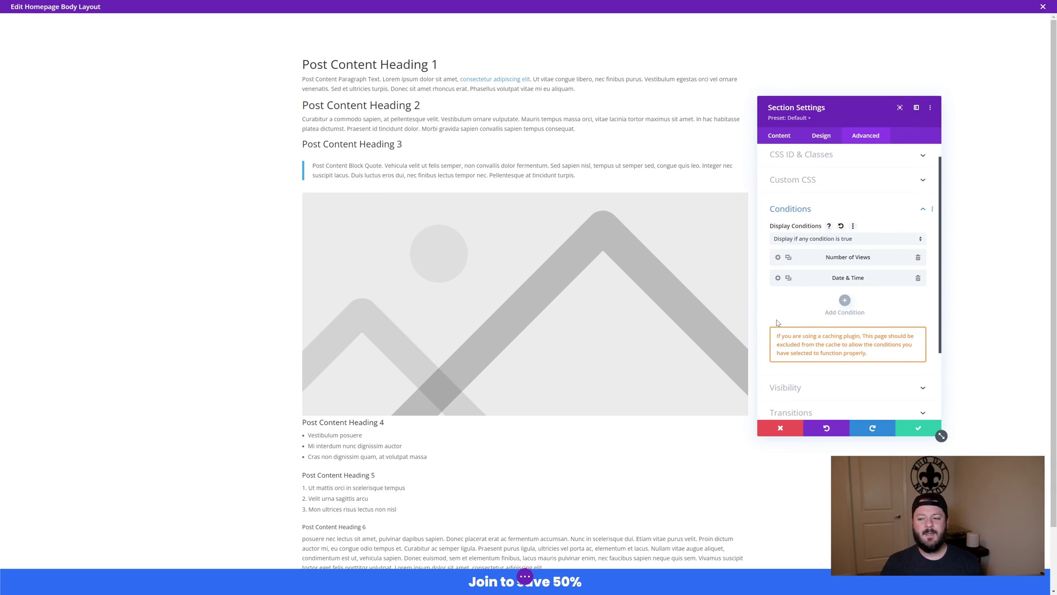
Add and save a Post Type condition with the comparison left at Is.
left_click(844, 300)
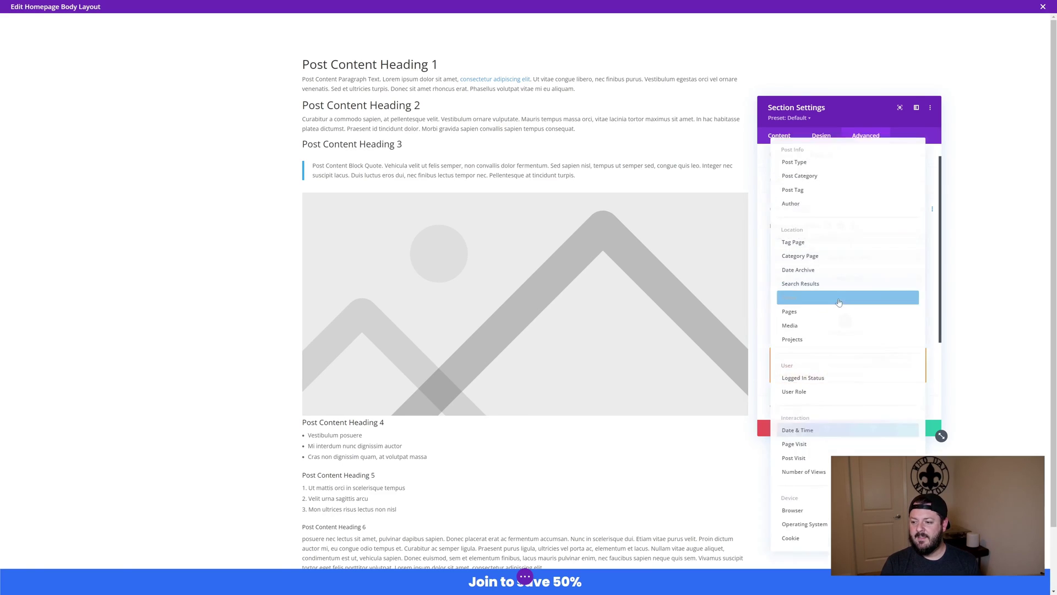
left_click(808, 161)
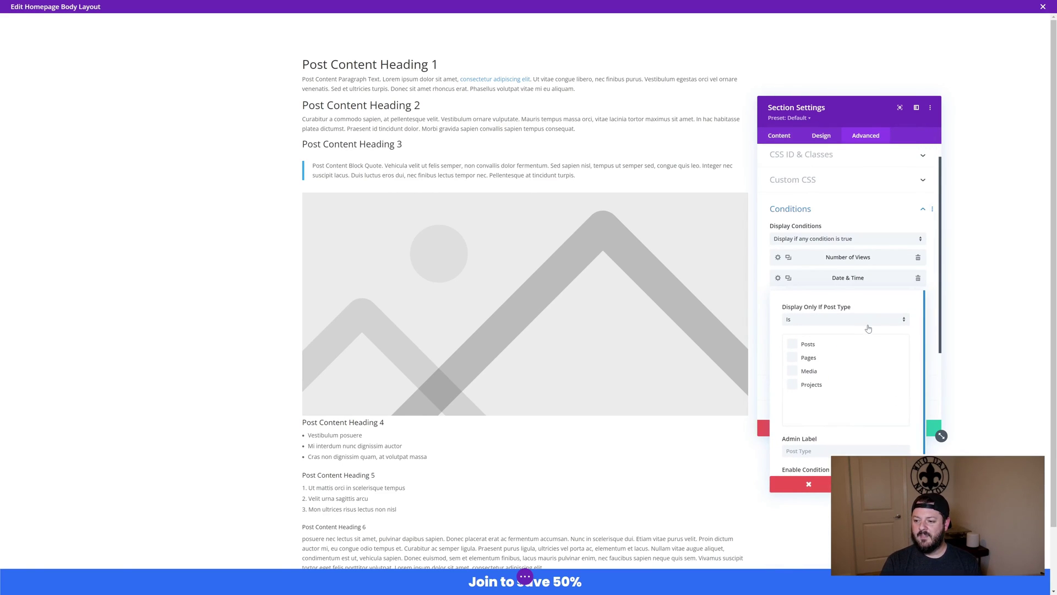
left_click(824, 322)
left_click(804, 340)
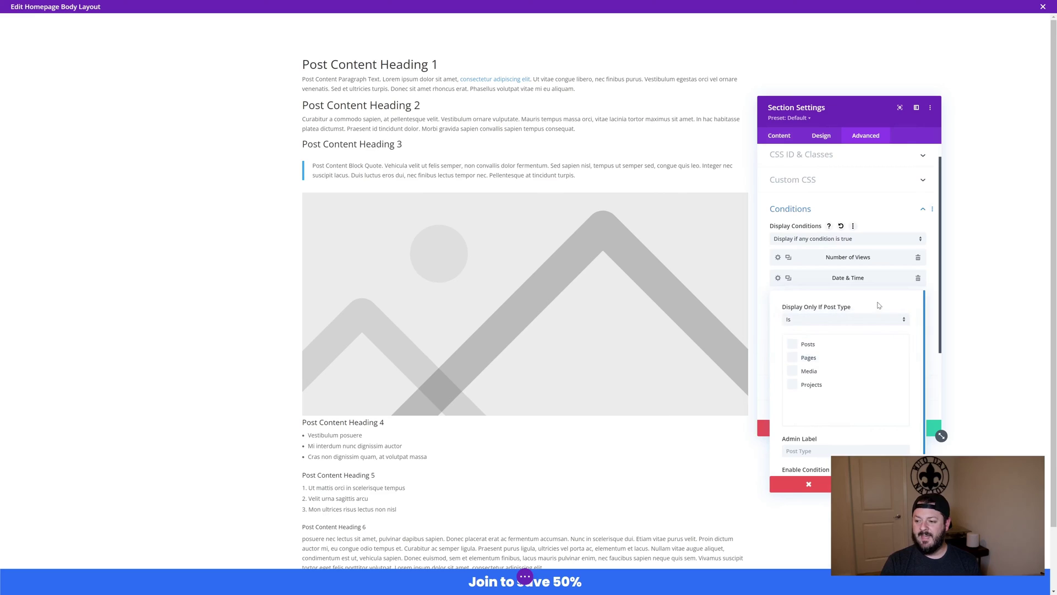
scroll(859, 419, "down", 1)
scroll(870, 427, "up", 1)
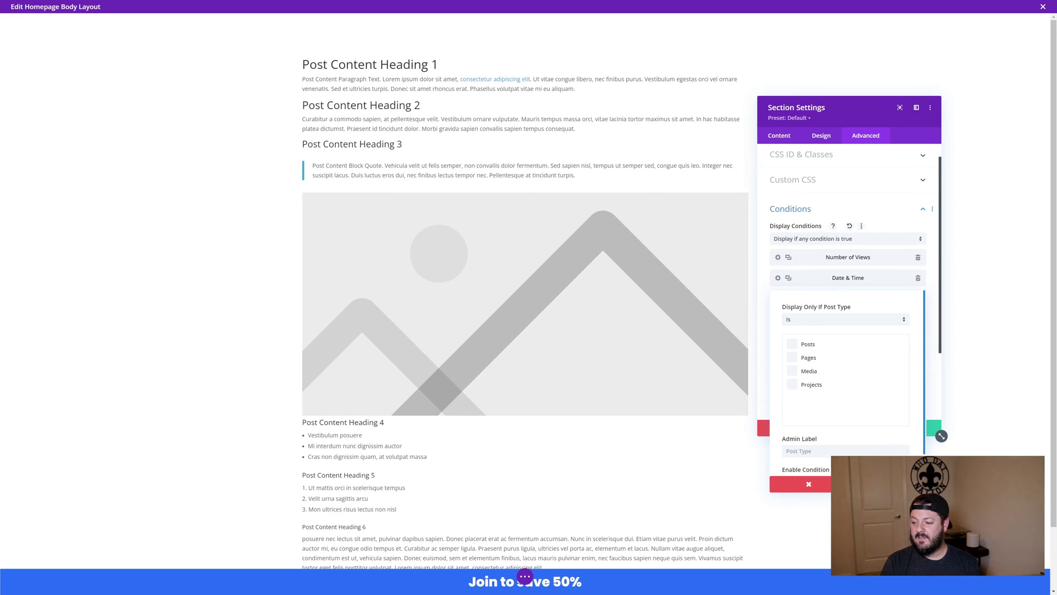
left_click(887, 483)
Try a second Post Type and a Post Category condition, then cancel and delete the Post Type condition.
left_click(847, 322)
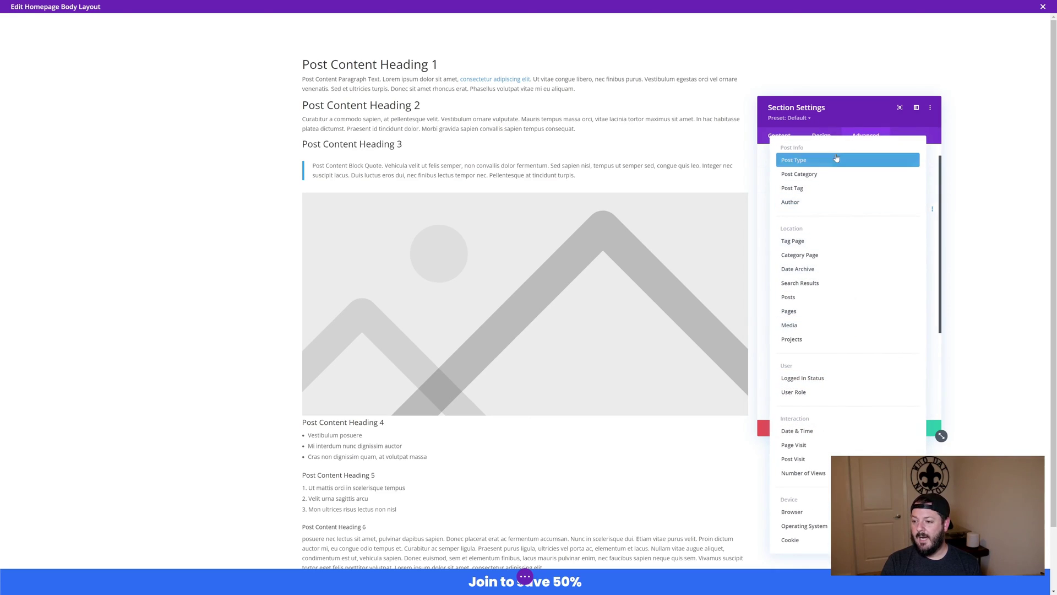
left_click(822, 165)
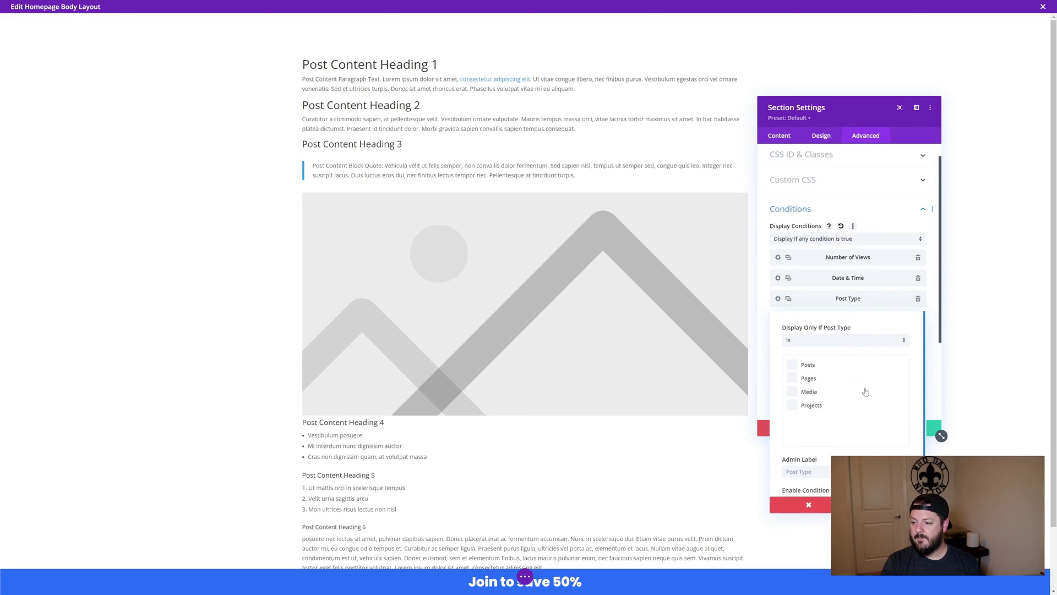
left_click(853, 335)
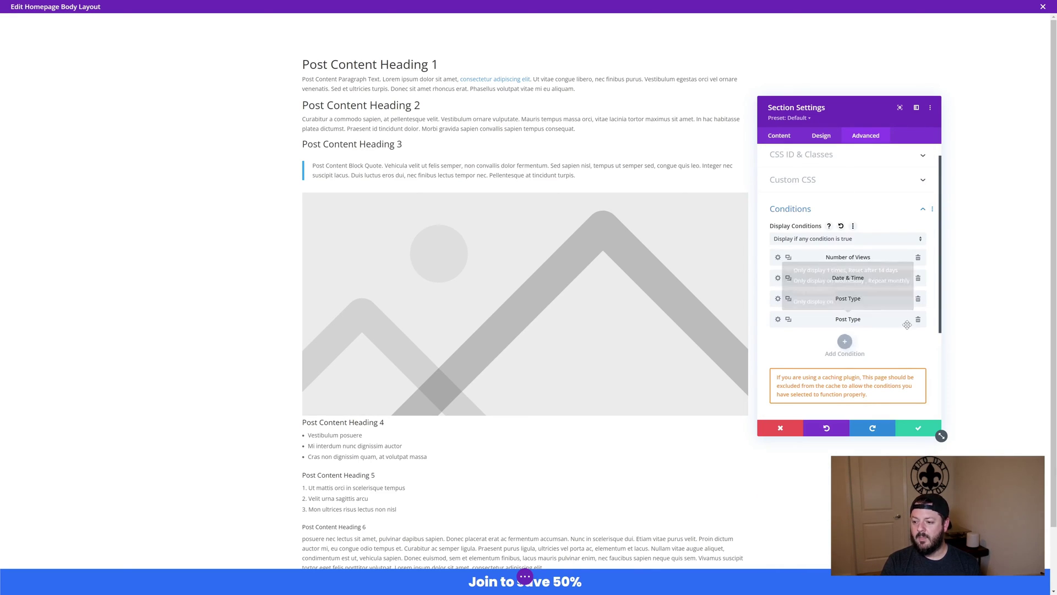
left_click(845, 322)
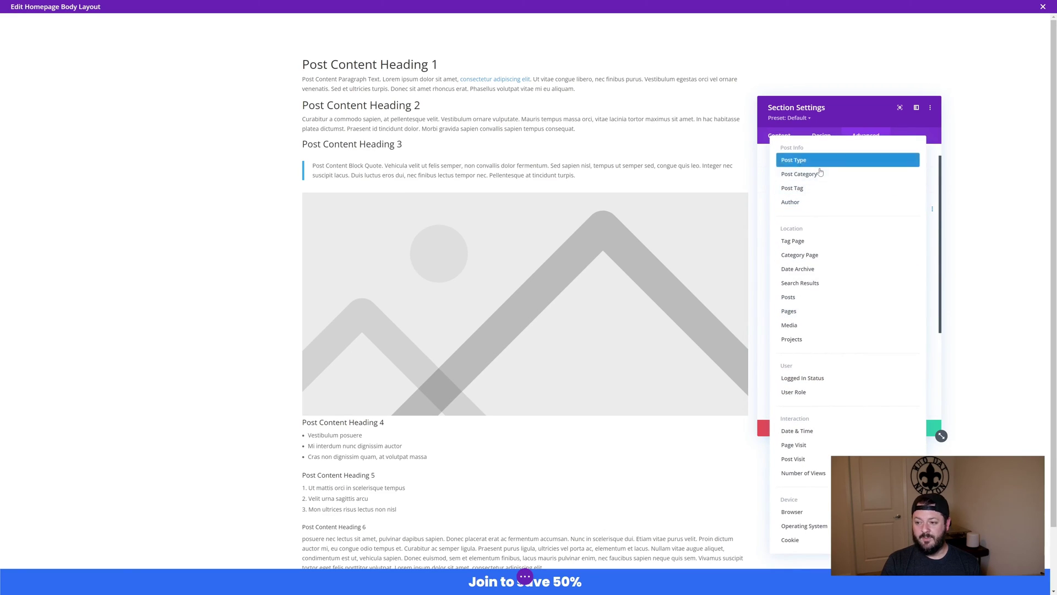
left_click(814, 175)
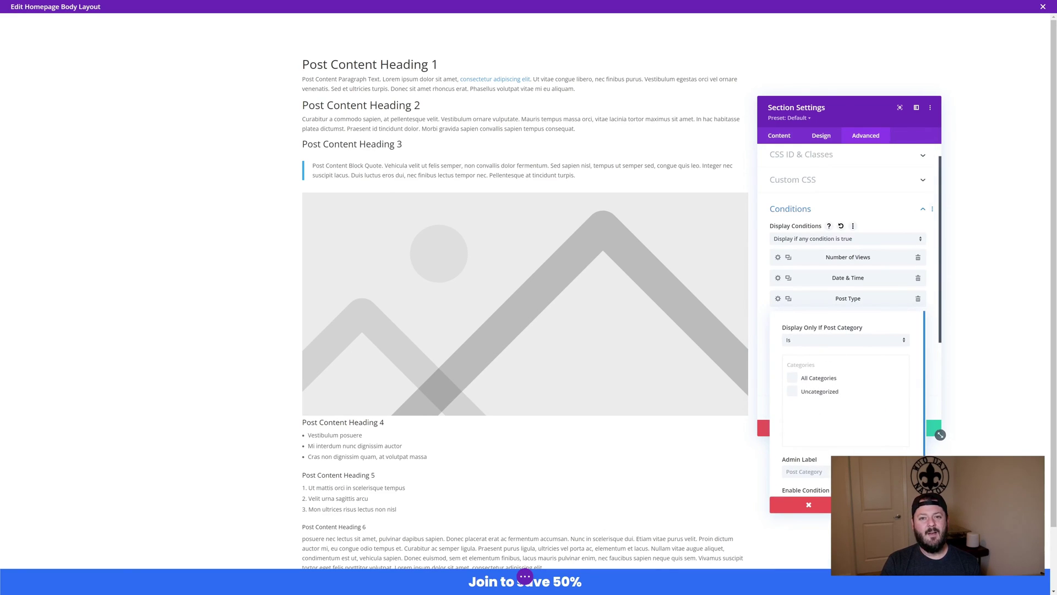
left_click(809, 505)
left_click(919, 299)
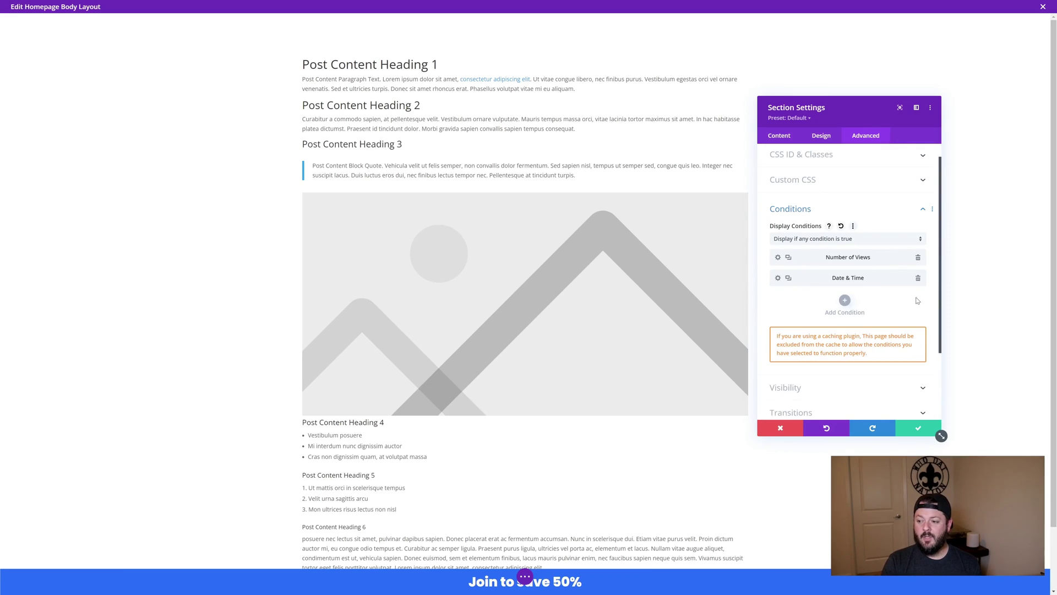
Add a Post Tag condition, then close its editor and delete the Post Tag row.
left_click(842, 302)
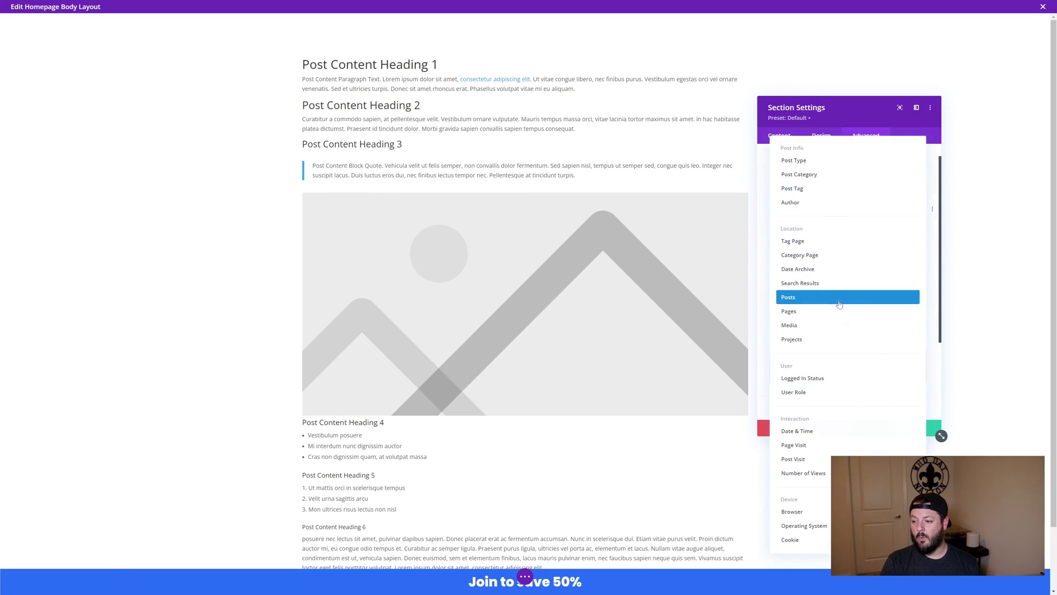
left_click(808, 191)
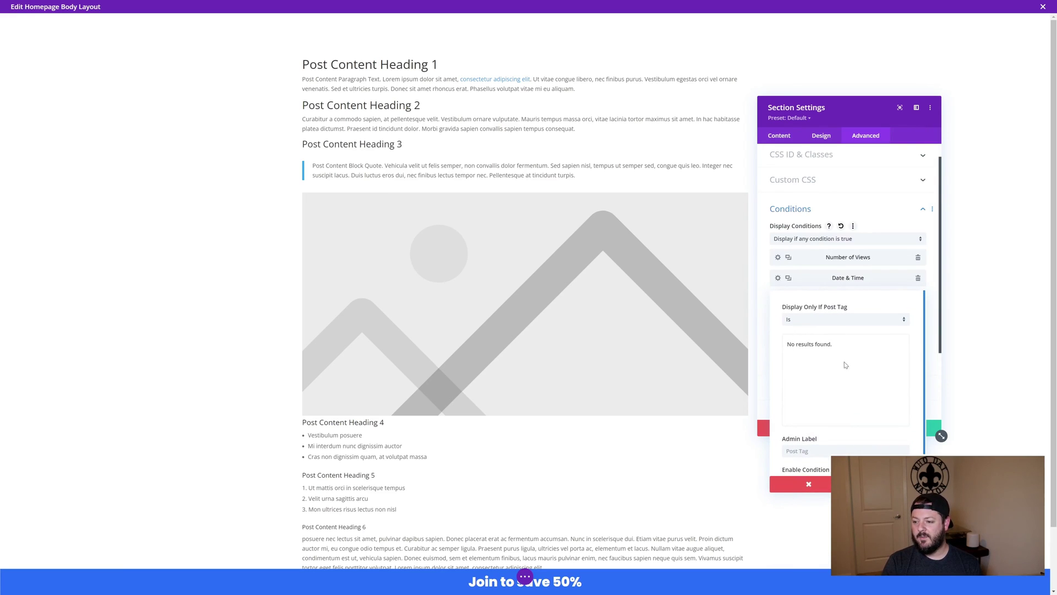
left_click(808, 483)
left_click(918, 300)
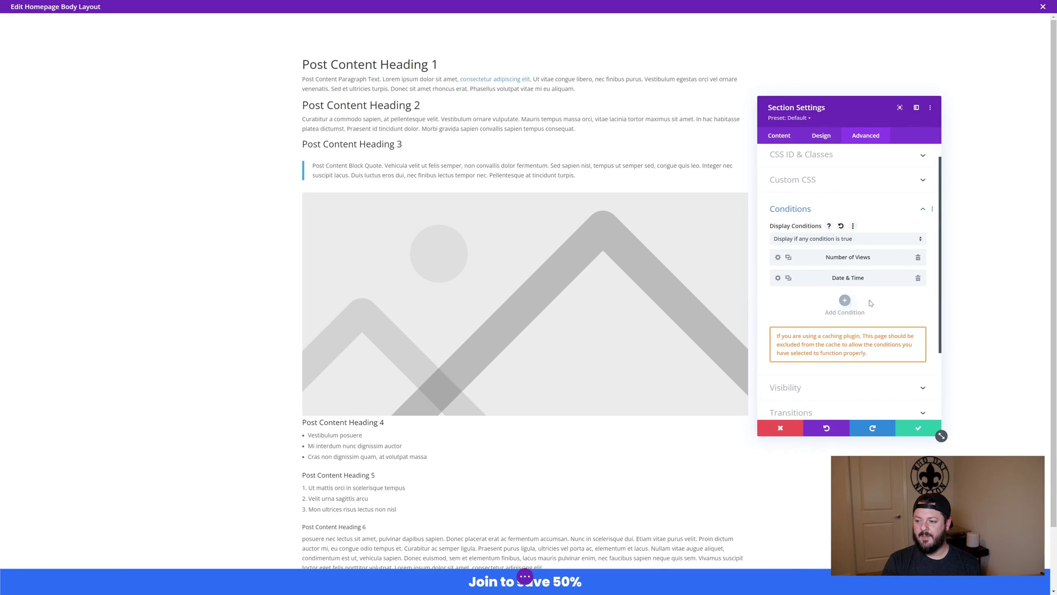
Add and confirm a User Role display condition.
left_click(846, 305)
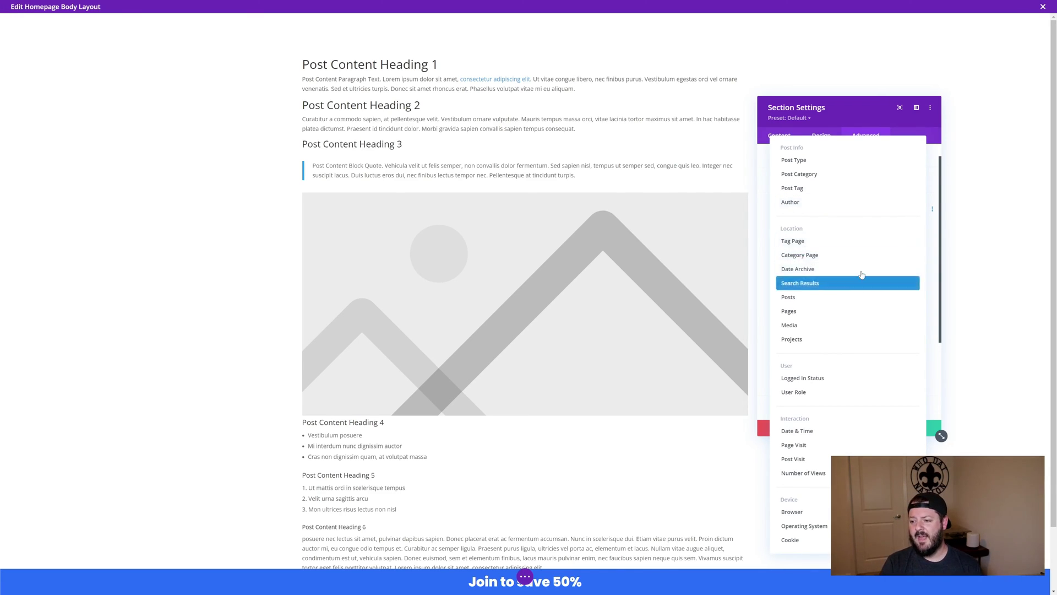
left_click(811, 393)
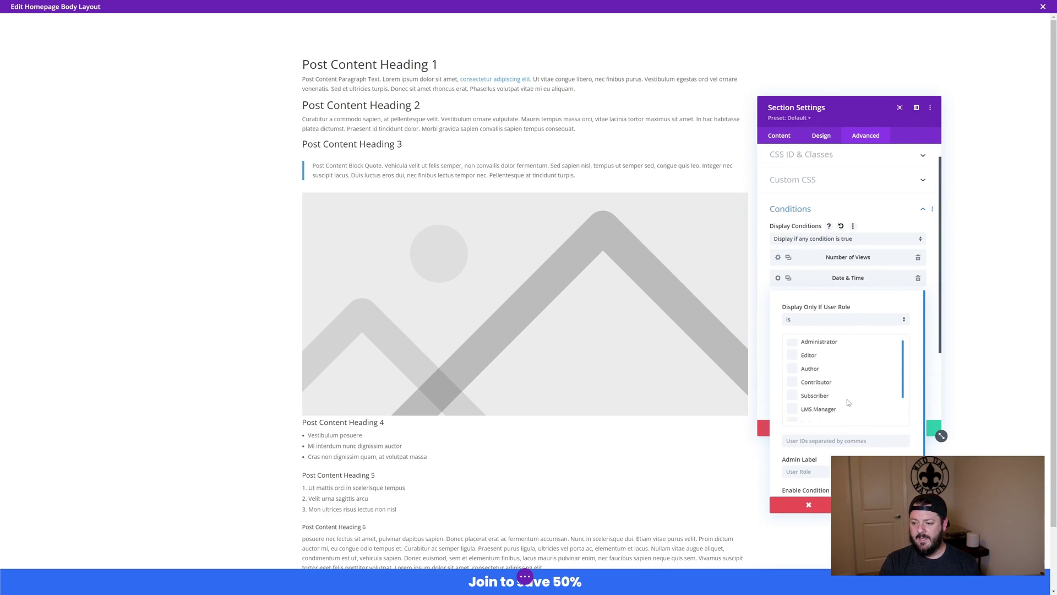
scroll(848, 402, "down", 2)
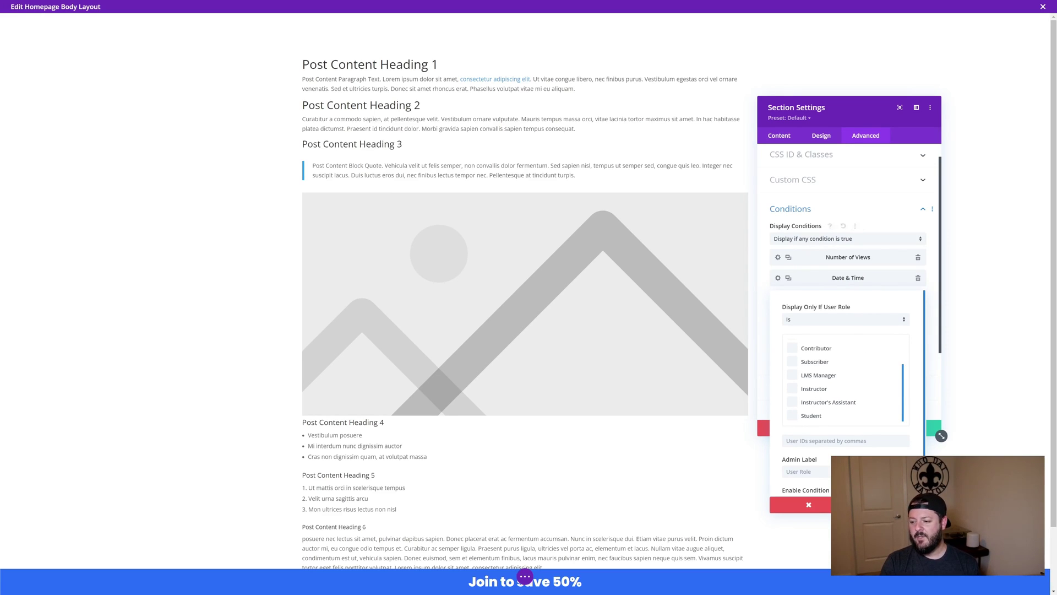
left_click(881, 351)
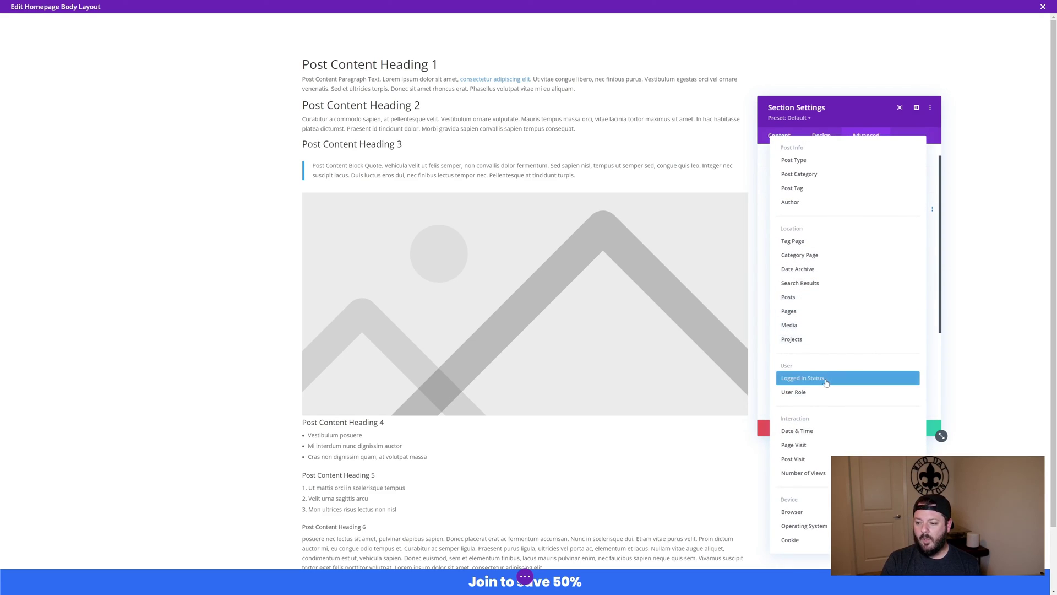
Add a Logged In Status condition displaying only if the user is logged out.
left_click(836, 378)
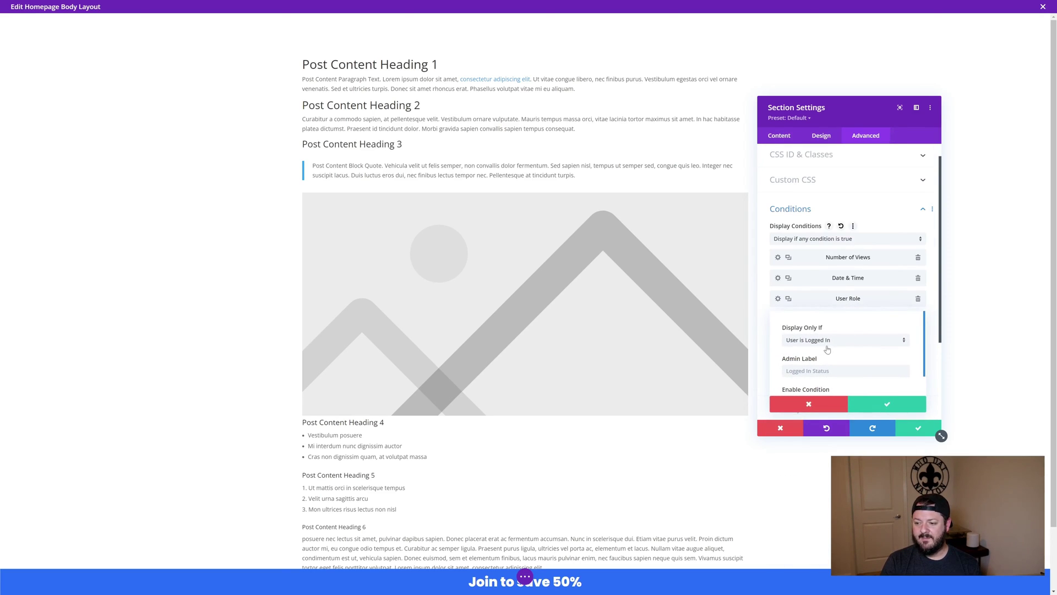
left_click(878, 339)
left_click(877, 362)
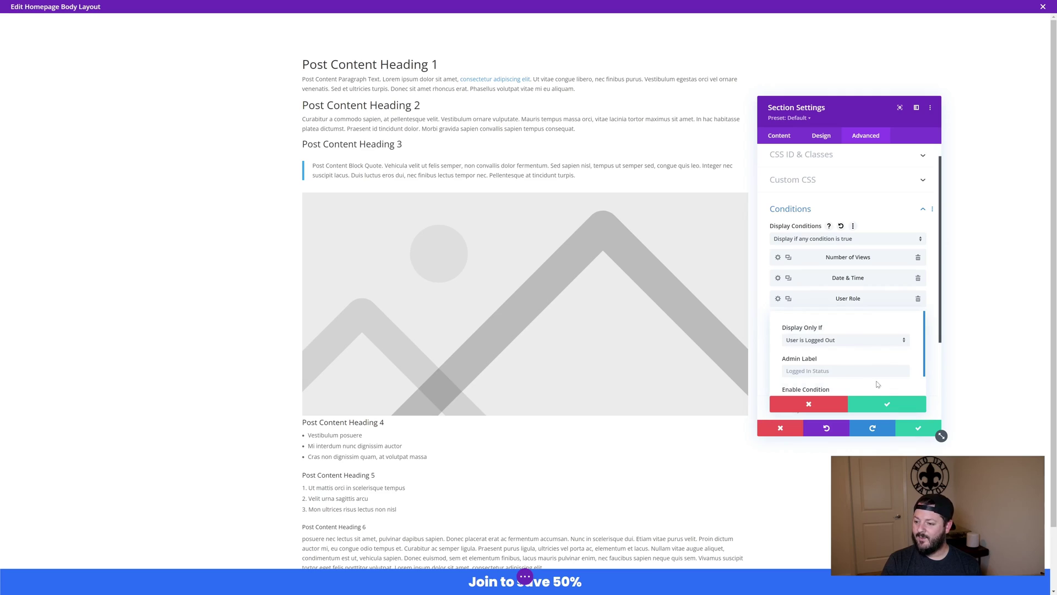
left_click(877, 404)
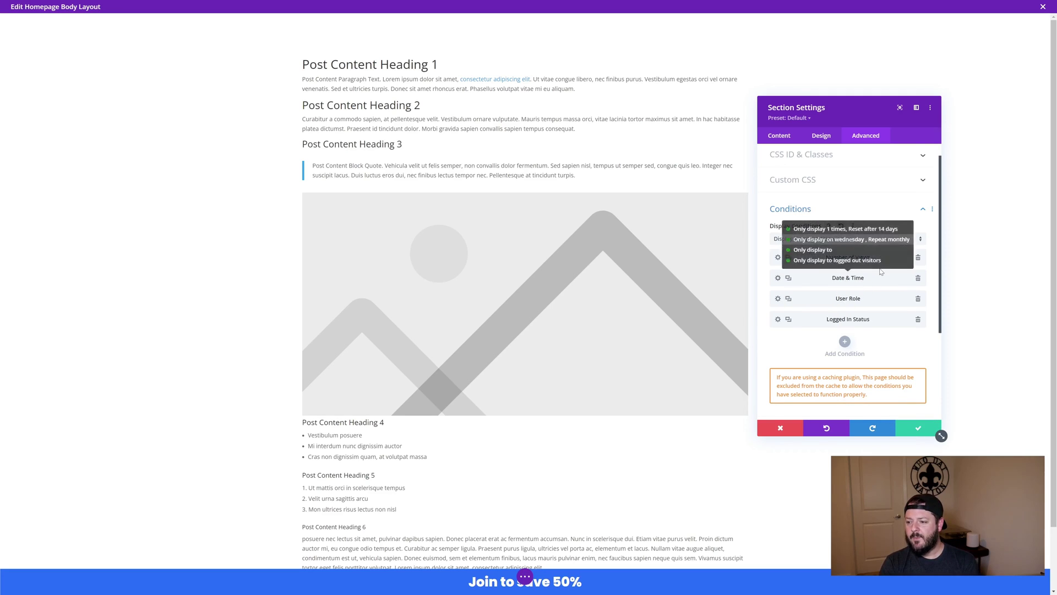
Delete the Date & Time, User Role and Logged In Status conditions, change Number of Views to 2, and save.
left_click(918, 278)
left_click(917, 278)
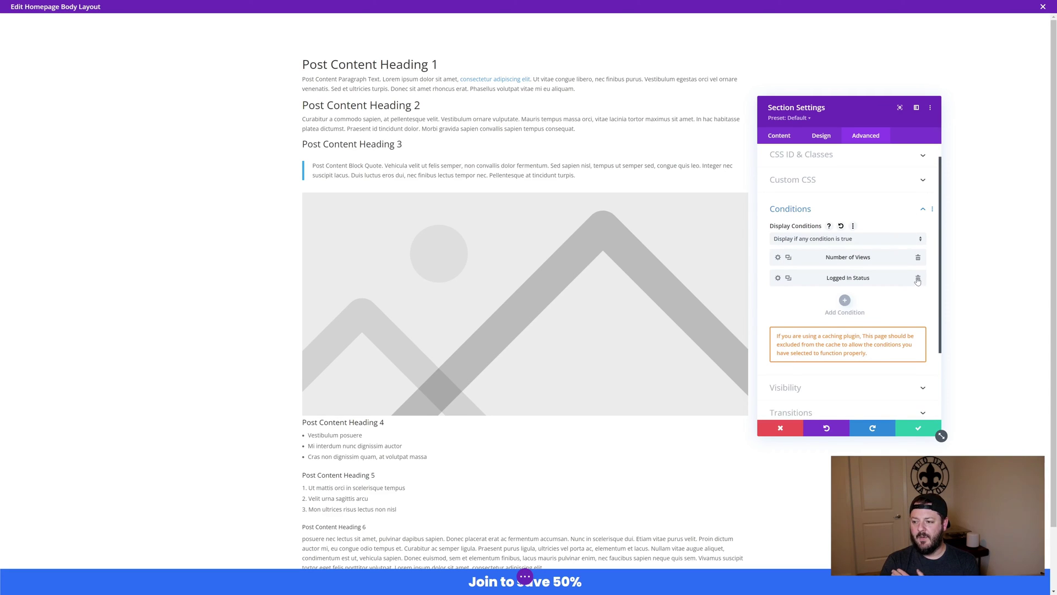
left_click(918, 278)
left_click(778, 241)
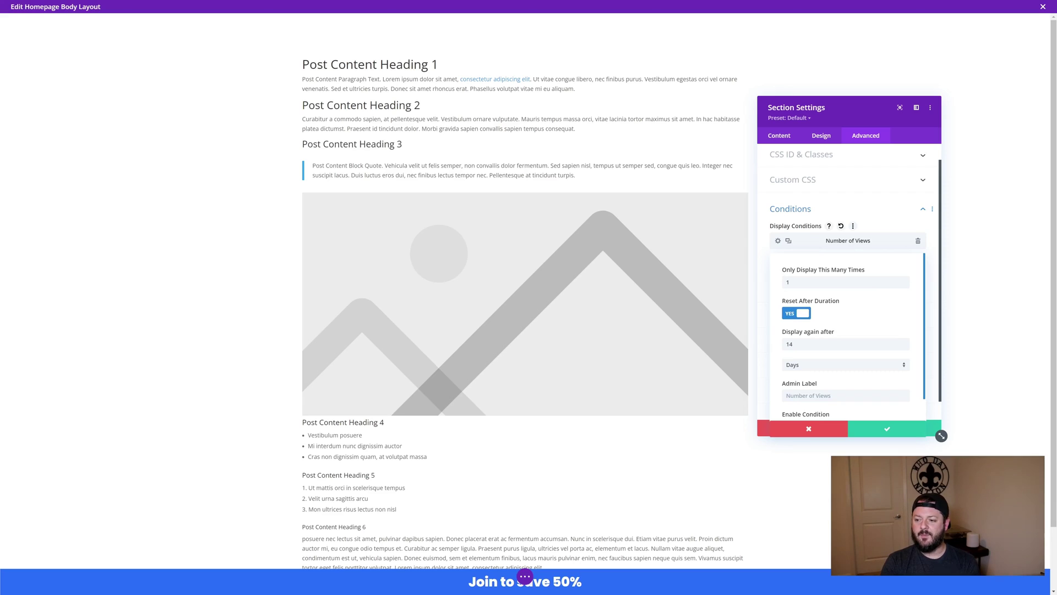
left_click_drag(796, 282, 765, 286)
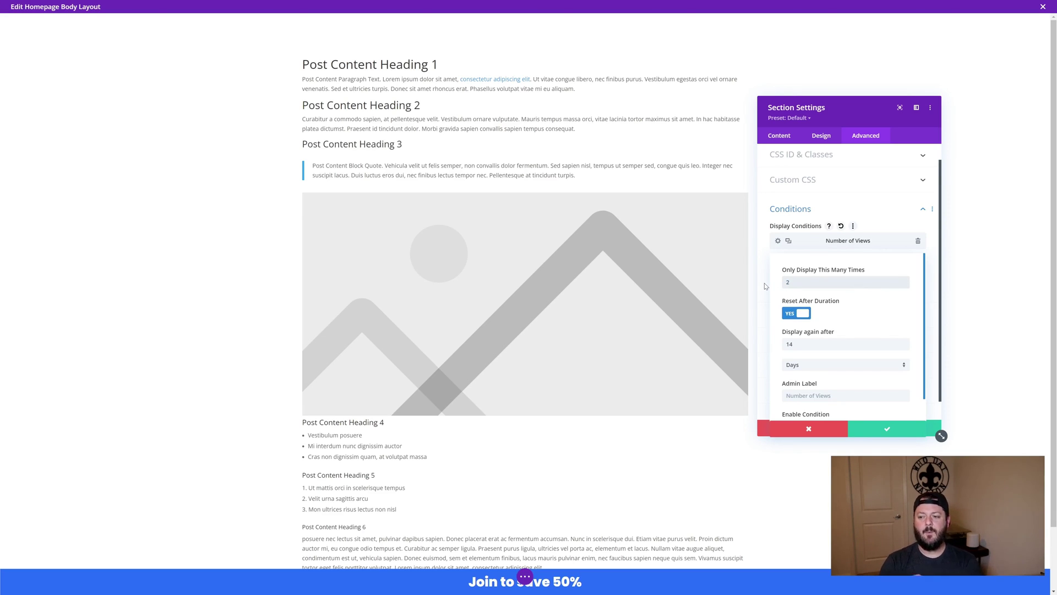
left_click(884, 429)
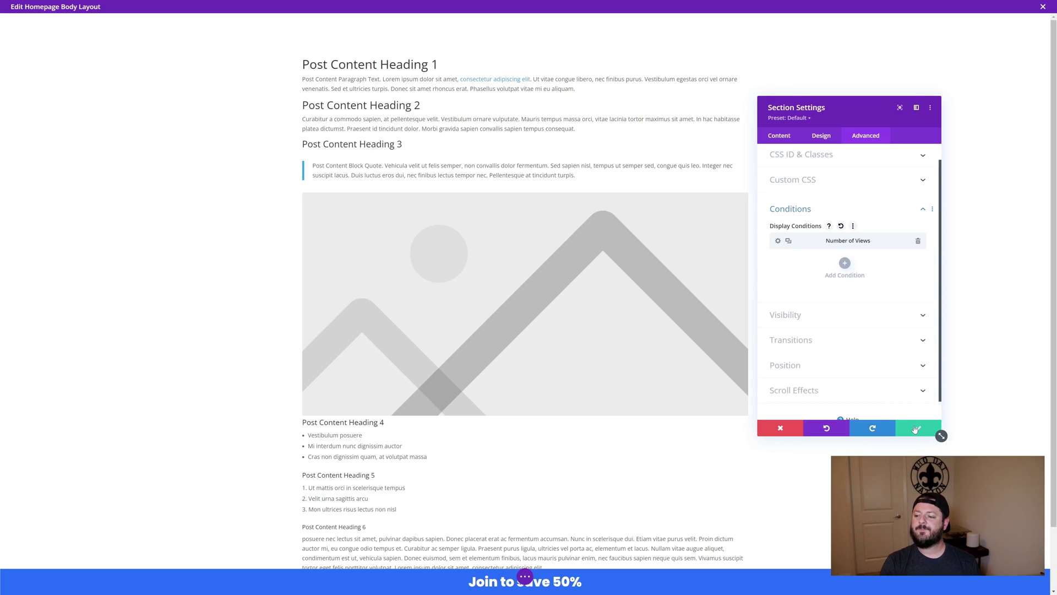
left_click(915, 429)
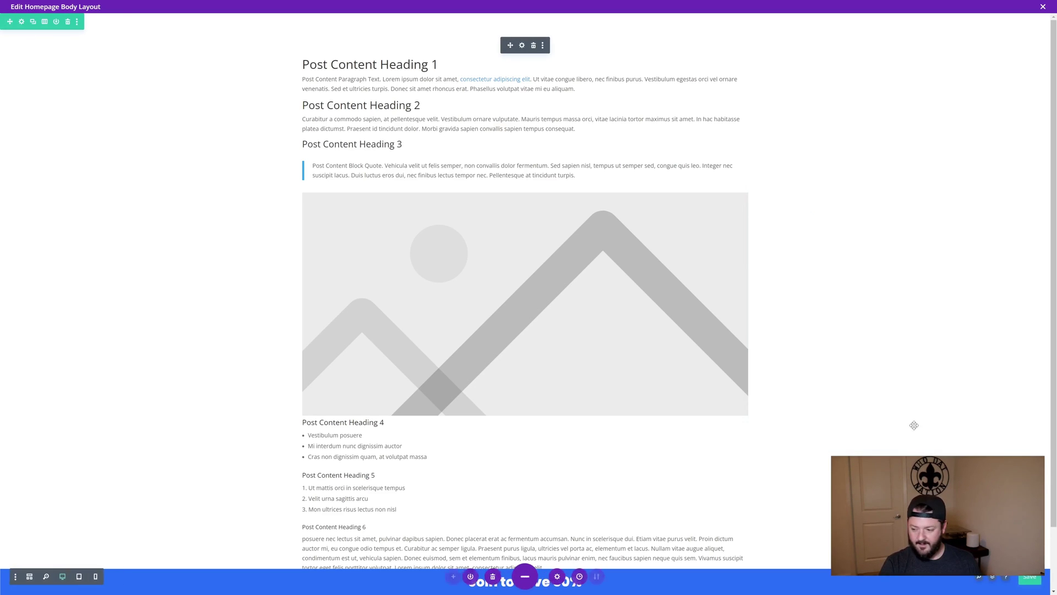
Close the layout editor, save the Theme Builder changes, and visit the live site.
left_click(1043, 7)
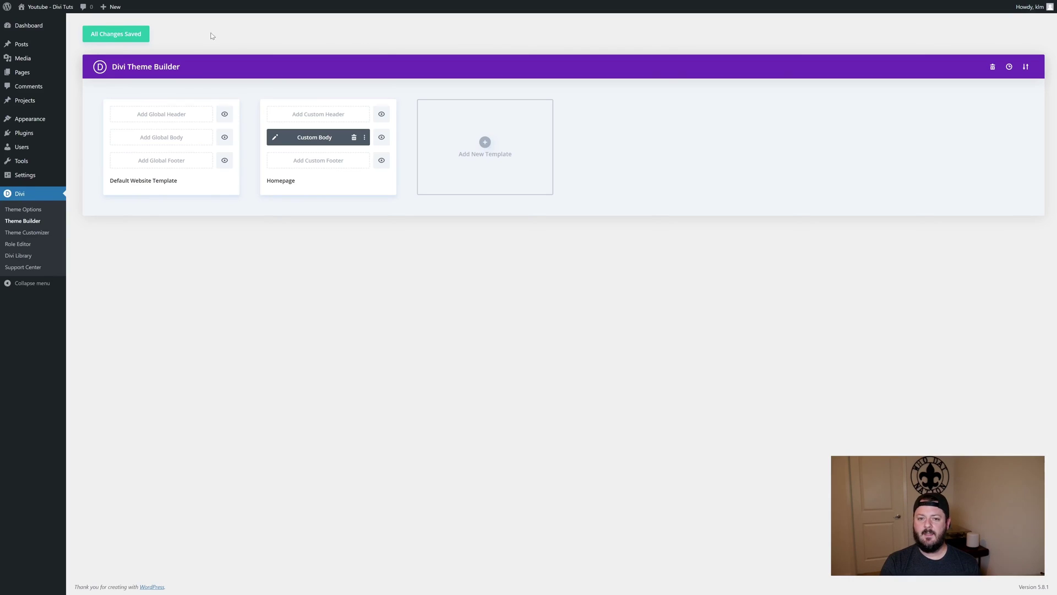
left_click(112, 32)
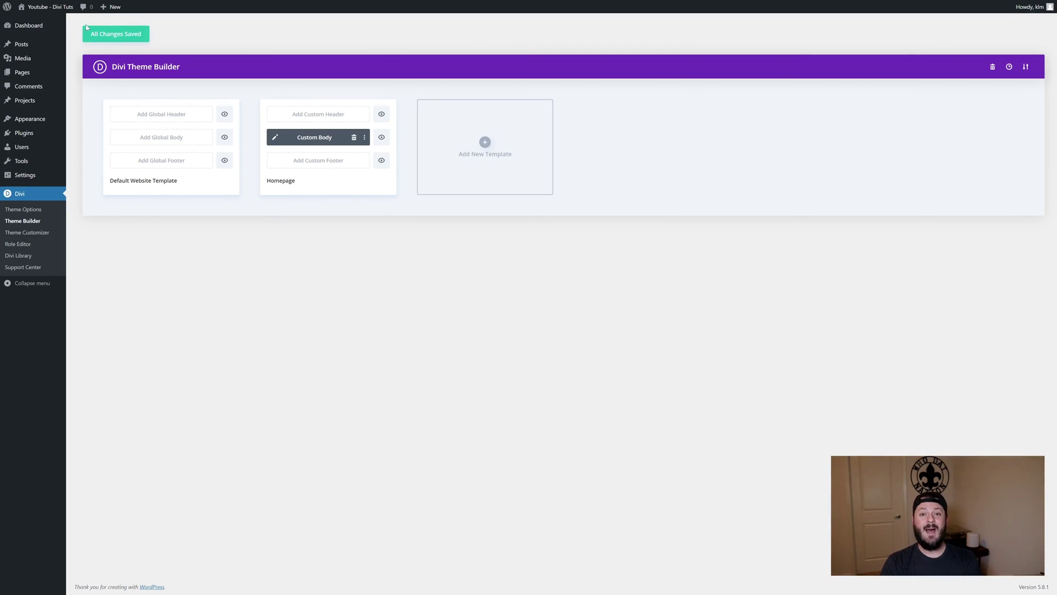
mouse_move(51, 8)
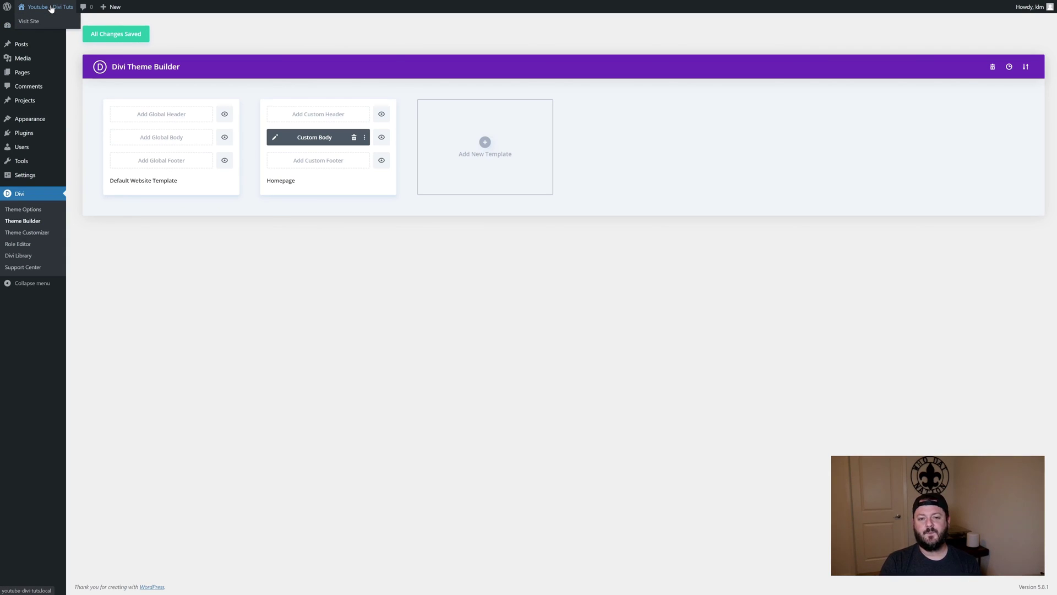
left_click(50, 7)
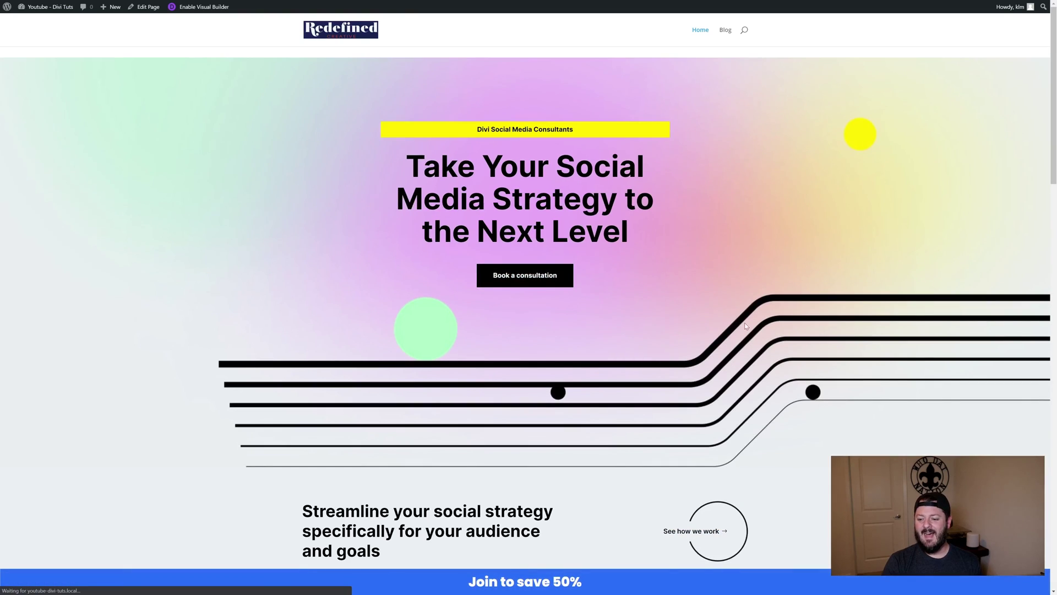
Scroll the homepage to confirm the blue 'Join to save 50%' bar stays fixed at the bottom.
scroll(745, 323, "down", 5)
scroll(749, 330, "down", 15)
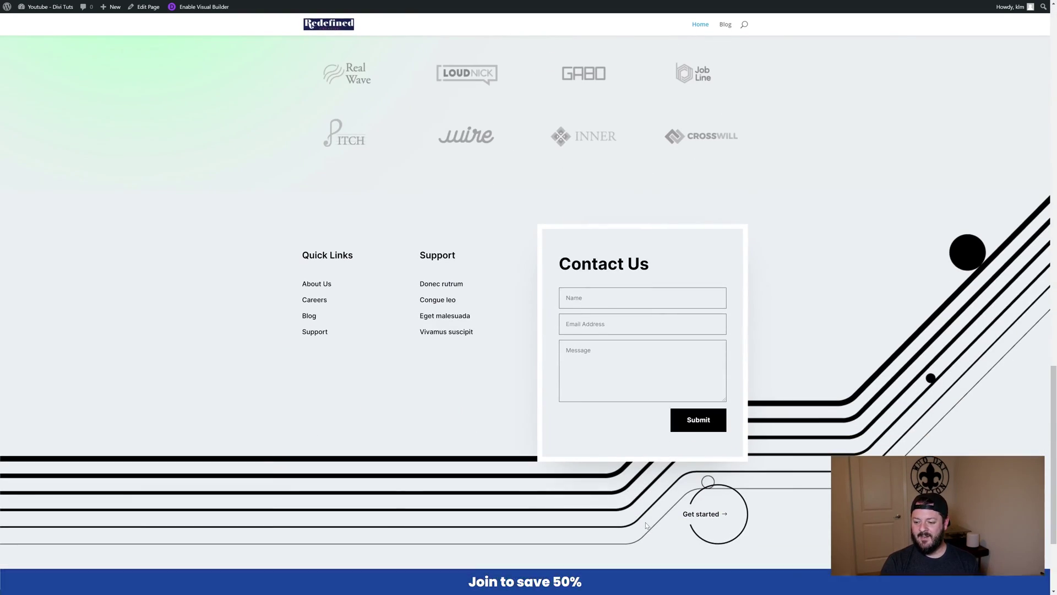
scroll(771, 396, "up", 15)
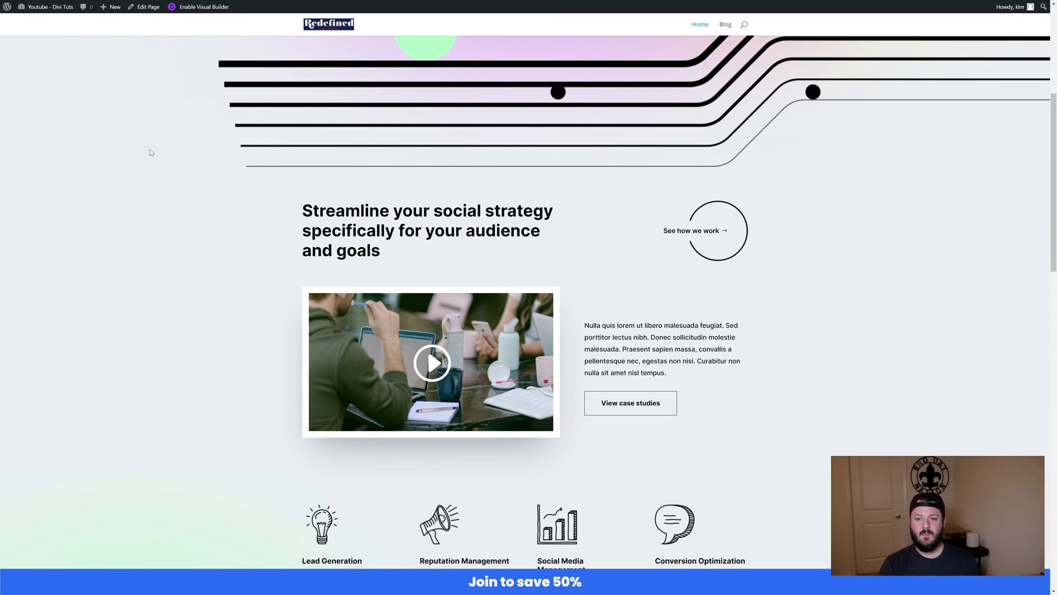
scroll(227, 146, "down", 2)
scroll(484, 247, "up", 2)
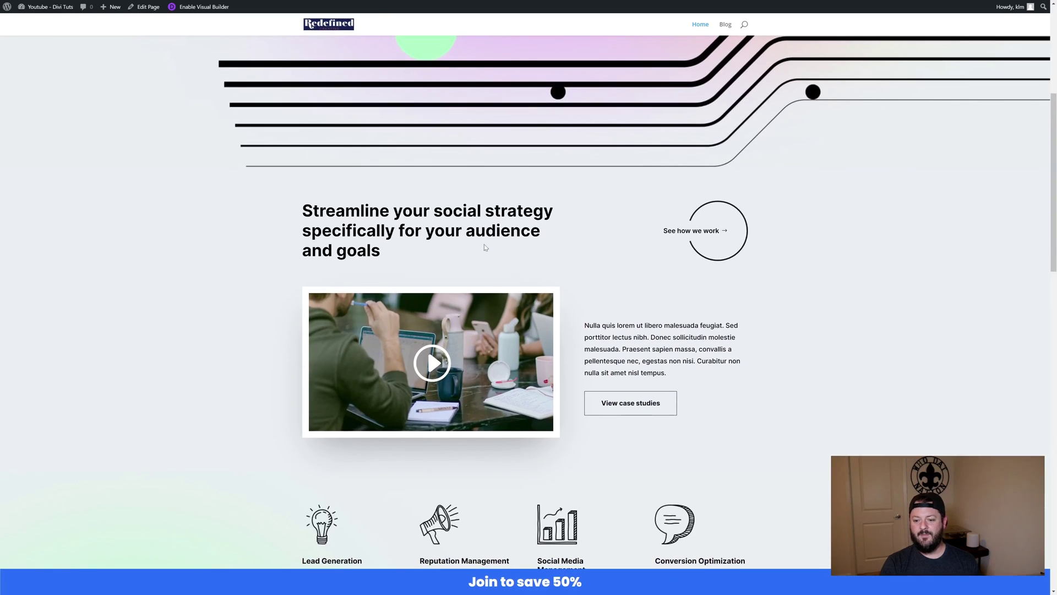
scroll(484, 247, "up", 5)
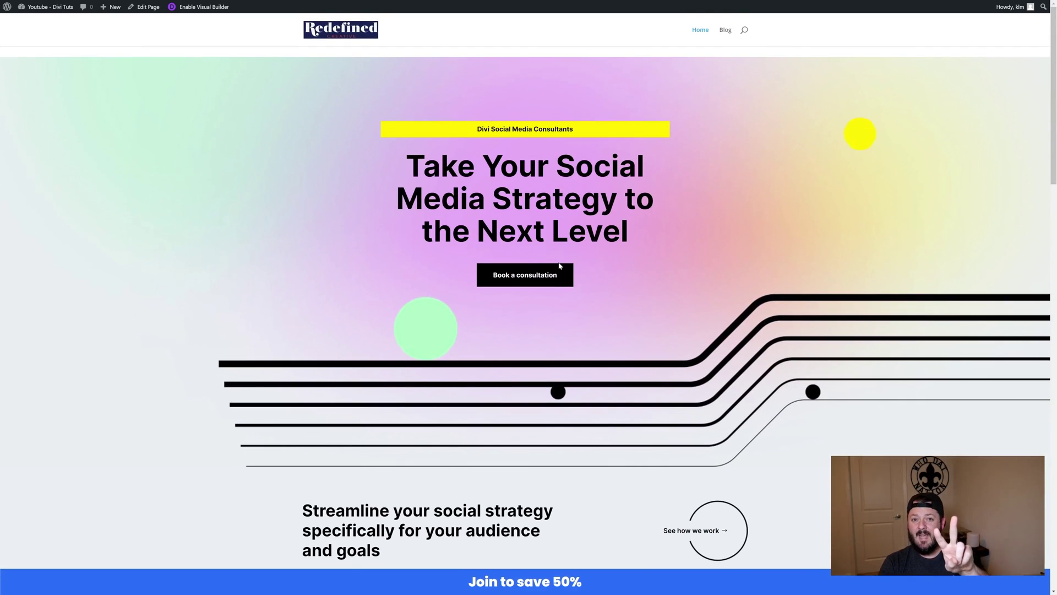
scroll(690, 205, "down", 10)
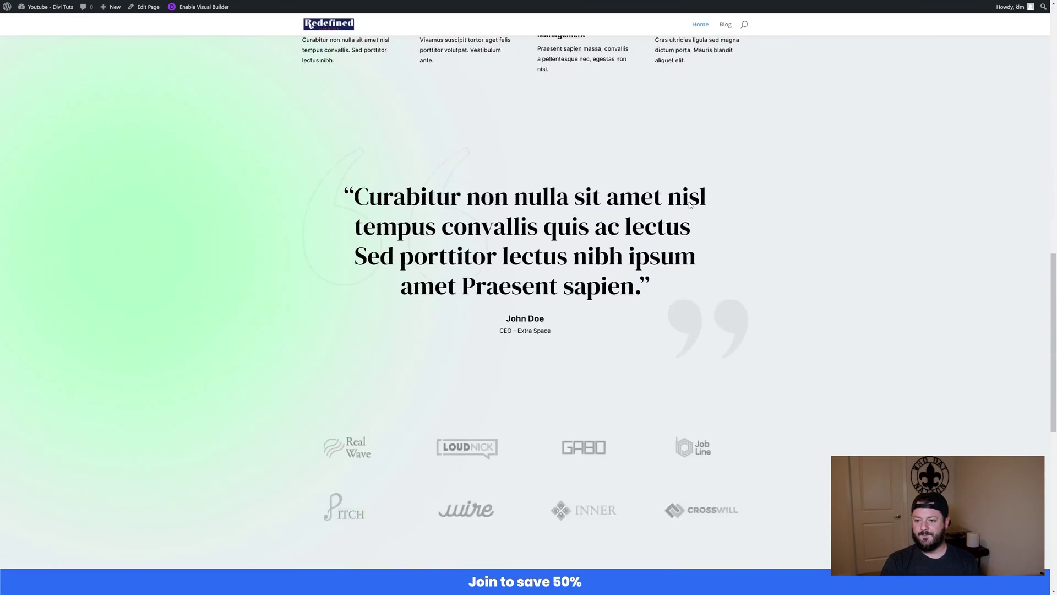
scroll(689, 205, "down", 5)
scroll(689, 205, "up", 5)
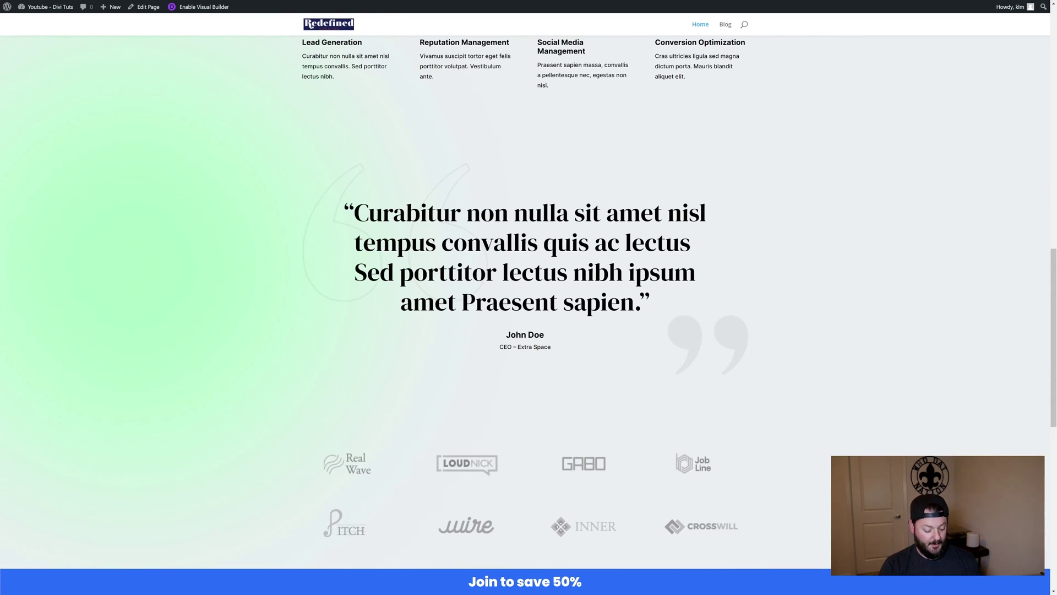
Refresh with F5 to count another view and scroll through, confirming the 'Join to save 50%' bar is gone.
key("F5")
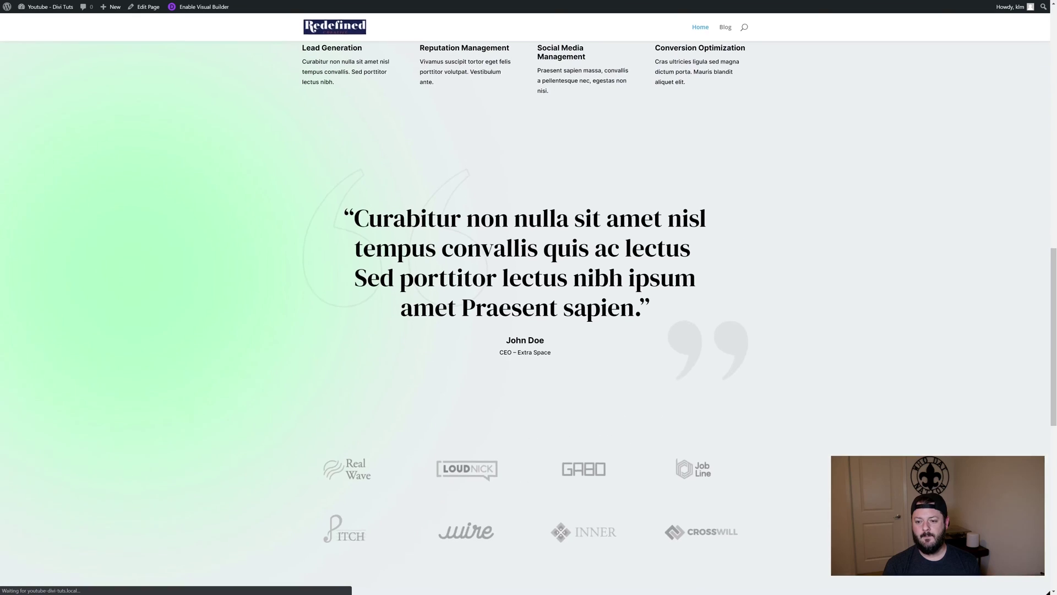
scroll(663, 146, "up", 10)
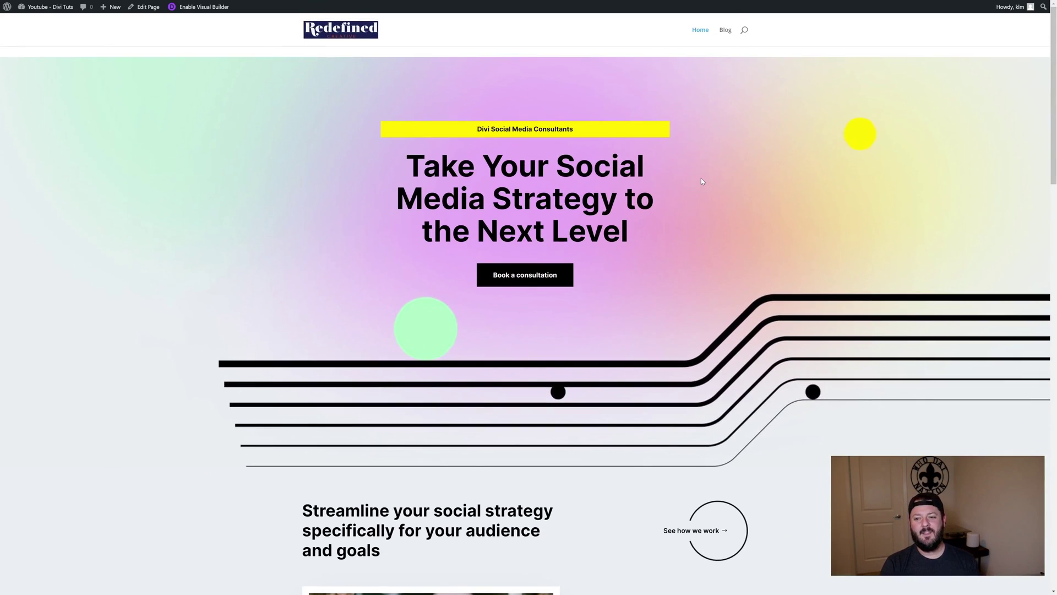
scroll(719, 209, "down", 20)
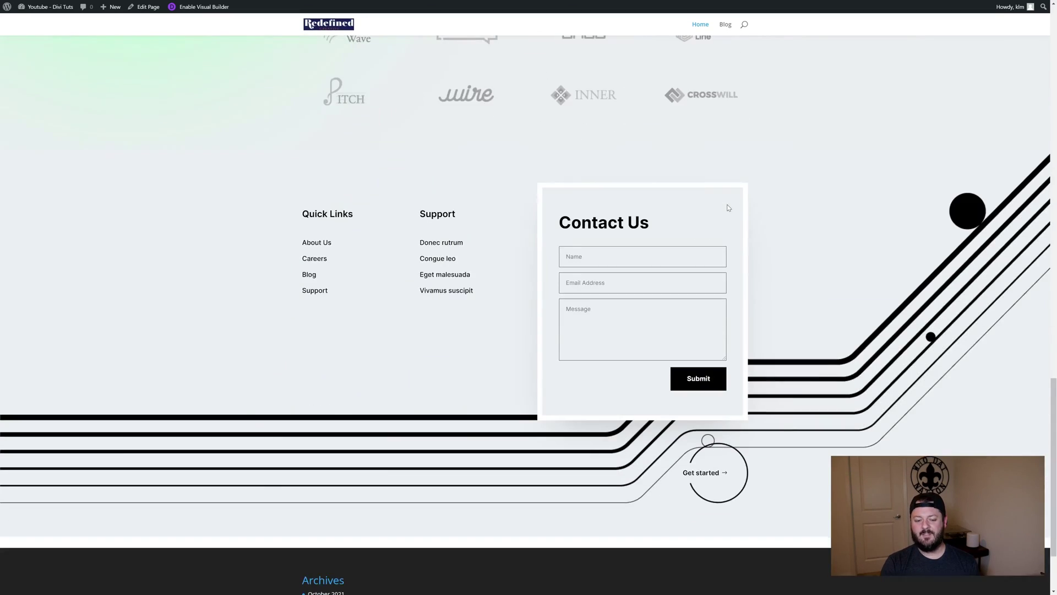
scroll(715, 215, "up", 15)
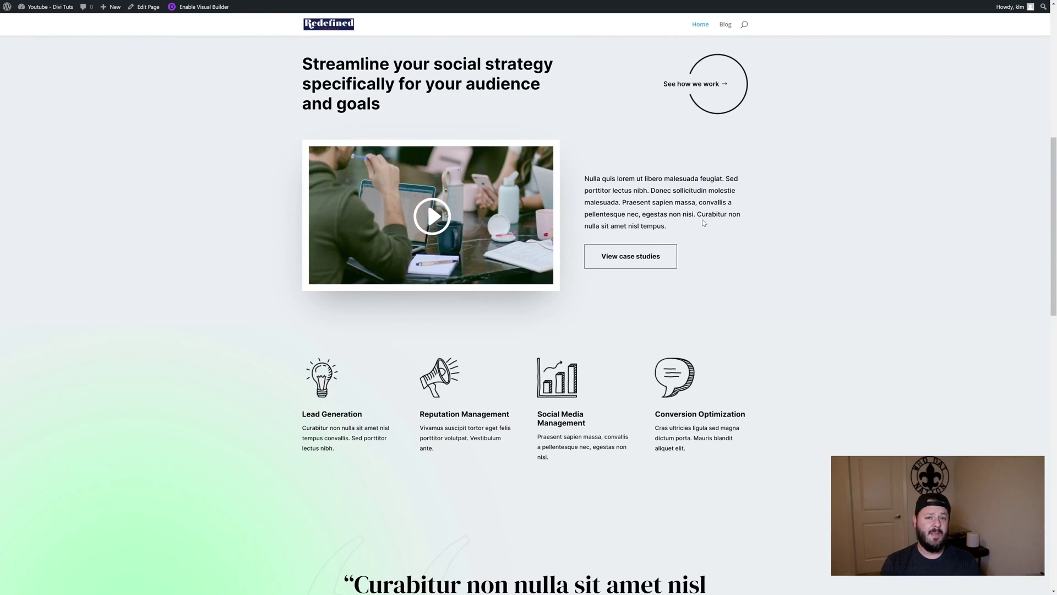
scroll(704, 222, "up", 5)
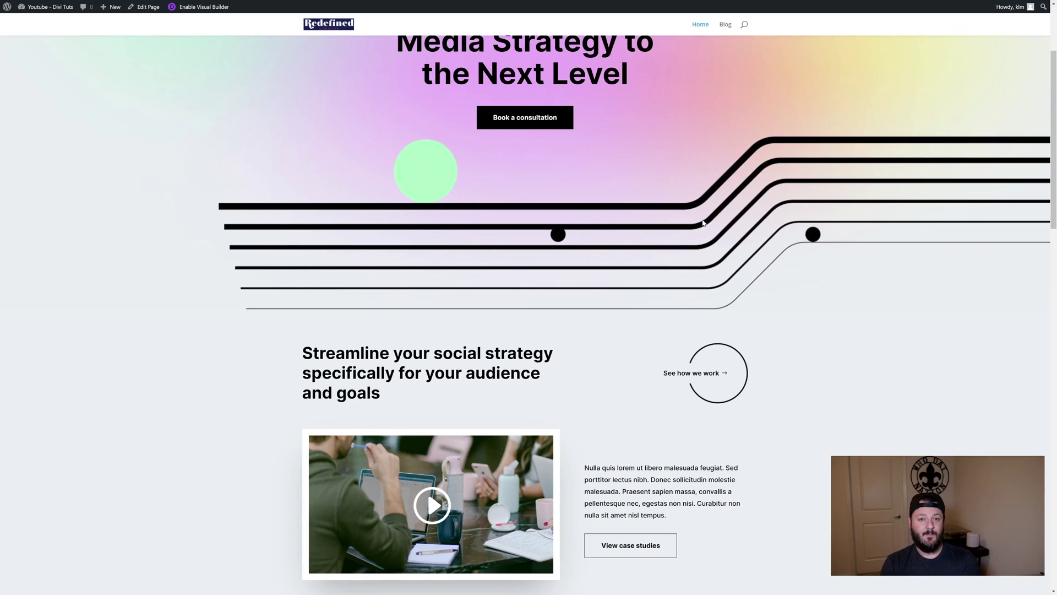
scroll(703, 222, "up", 3)
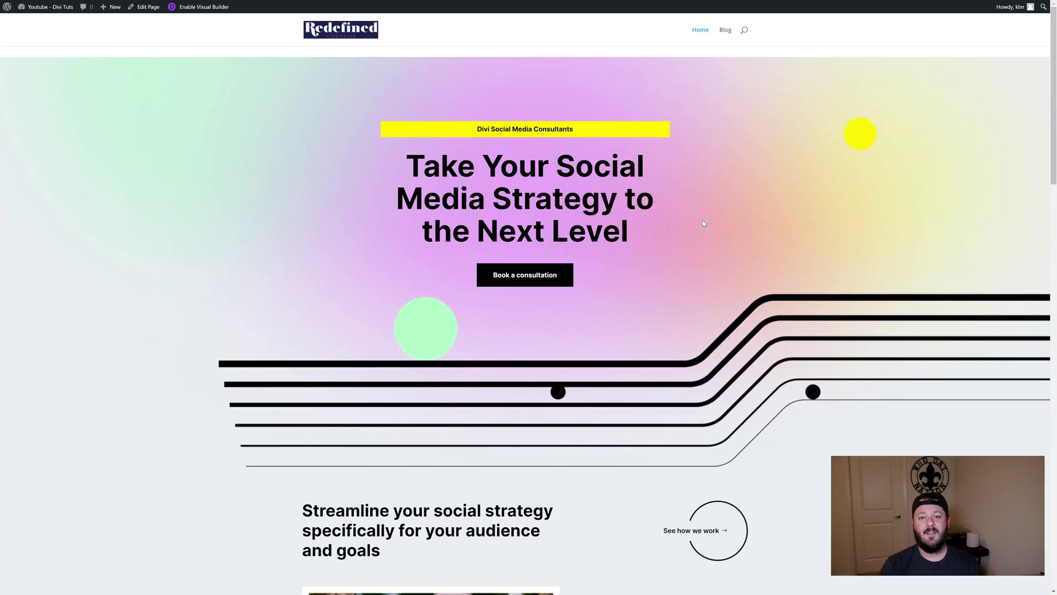